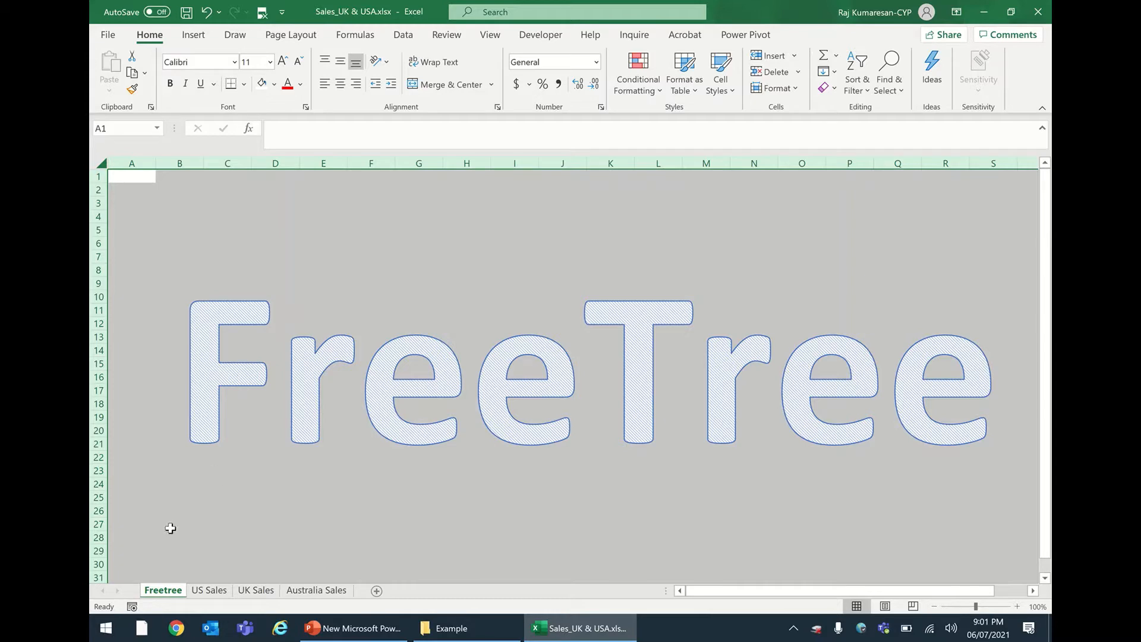
# On the US Sales sheet, total the Sales in USD column by entering =SUM(D2:D6) in D7
pyautogui.click(226, 591)
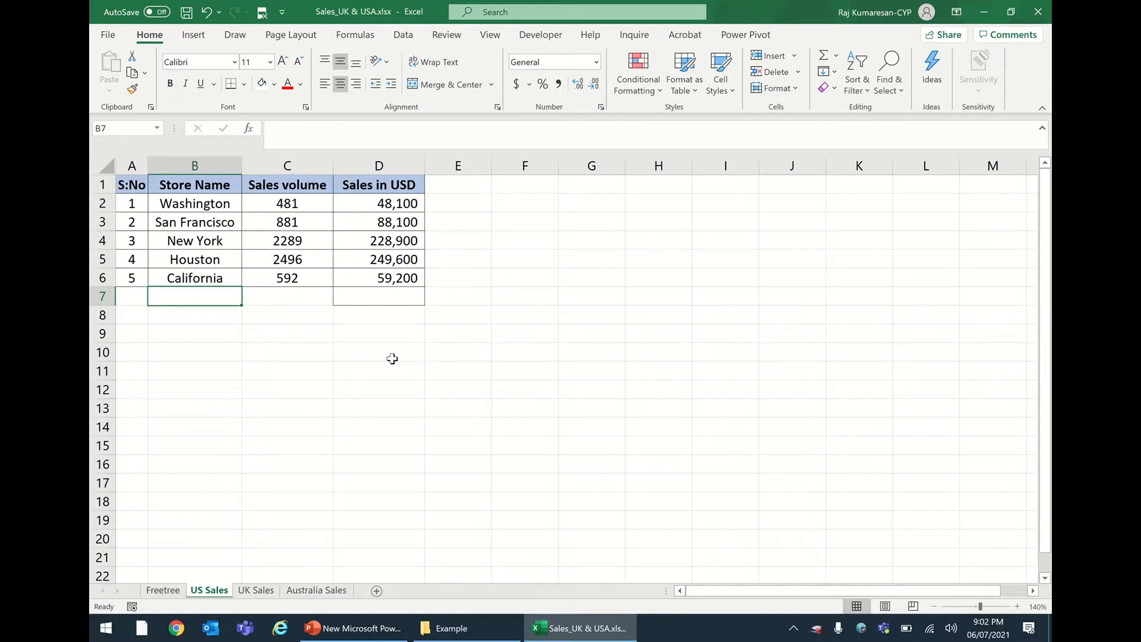
pyautogui.click(396, 300)
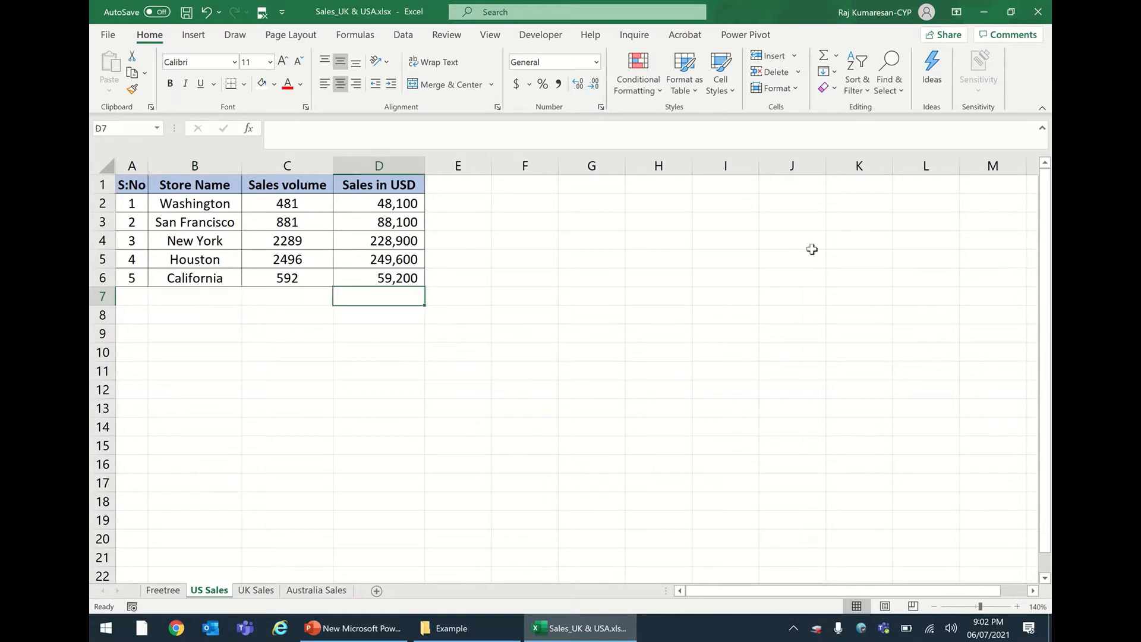
pyautogui.write('=sum')
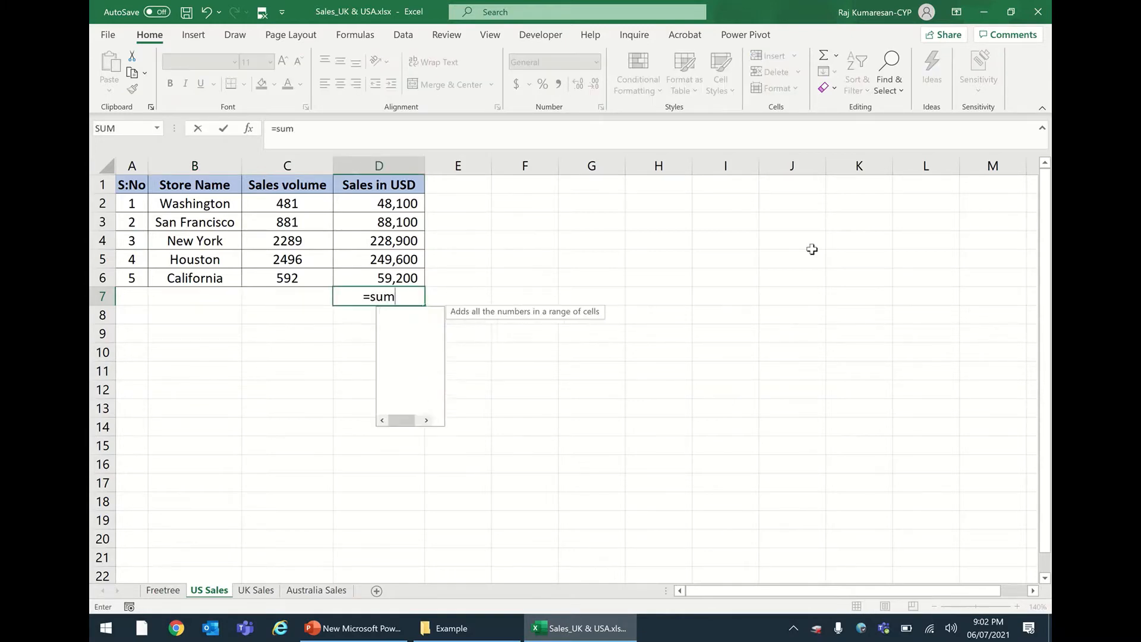
pyautogui.press('Tab')
pyautogui.press('Up')
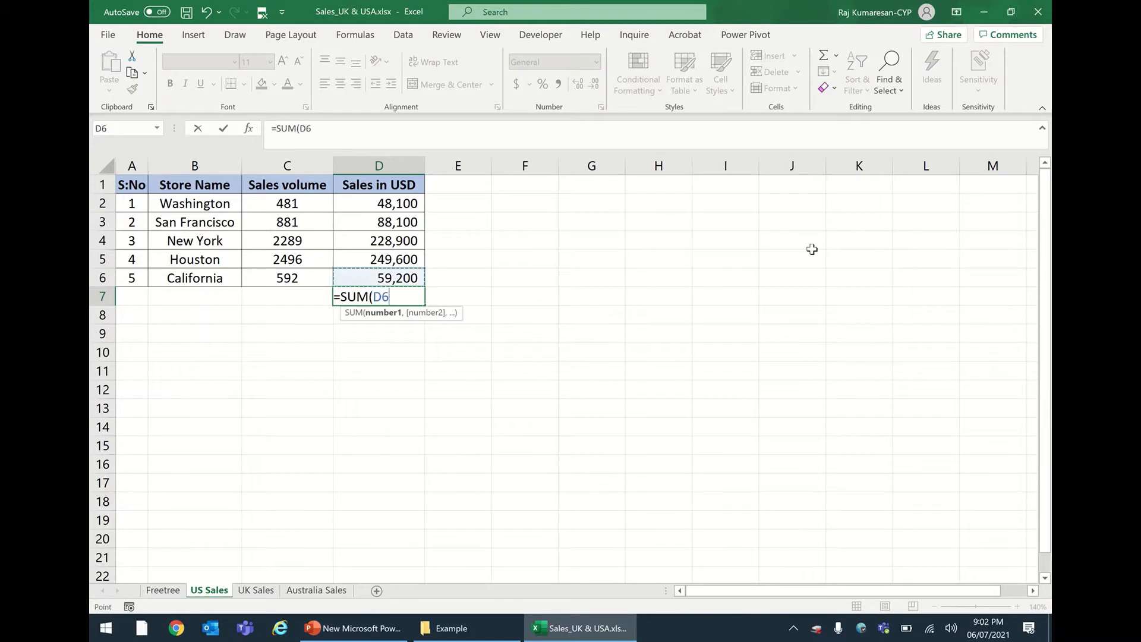
pyautogui.hotkey('shift', 'Up')
pyautogui.hotkey('shift', 'Up')
pyautogui.hotkey('shift', 'Up')
pyautogui.hotkey('shift', 'Up')
pyautogui.press('Return')
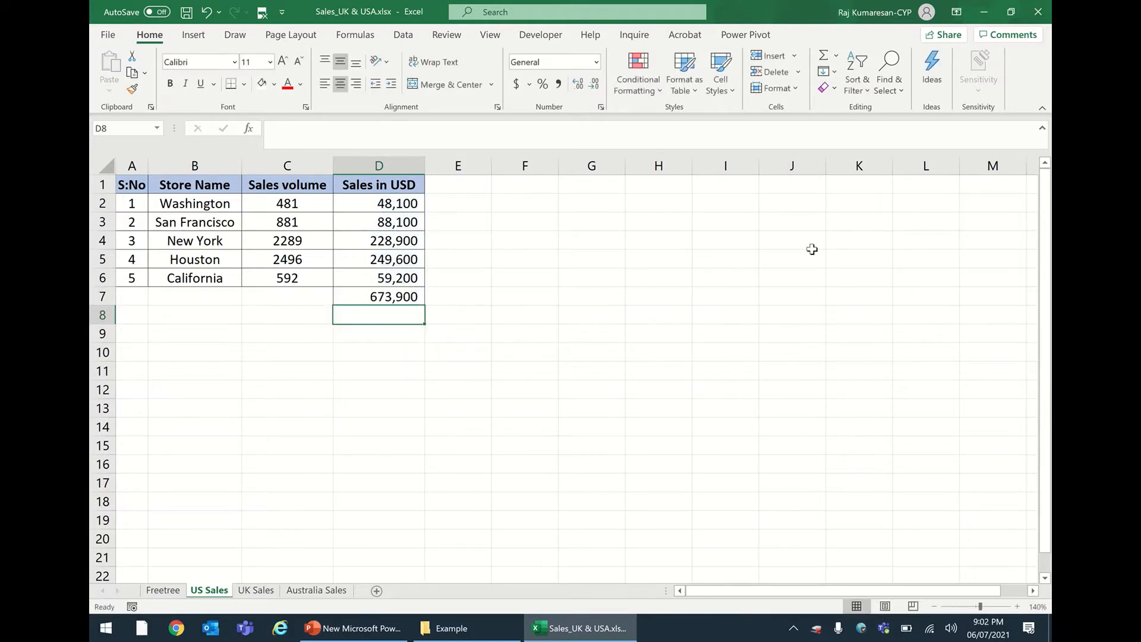
# Clear the total in D7 and try an AutoSum of D2:D6 there
pyautogui.click(416, 301)
pyautogui.press('Delete')
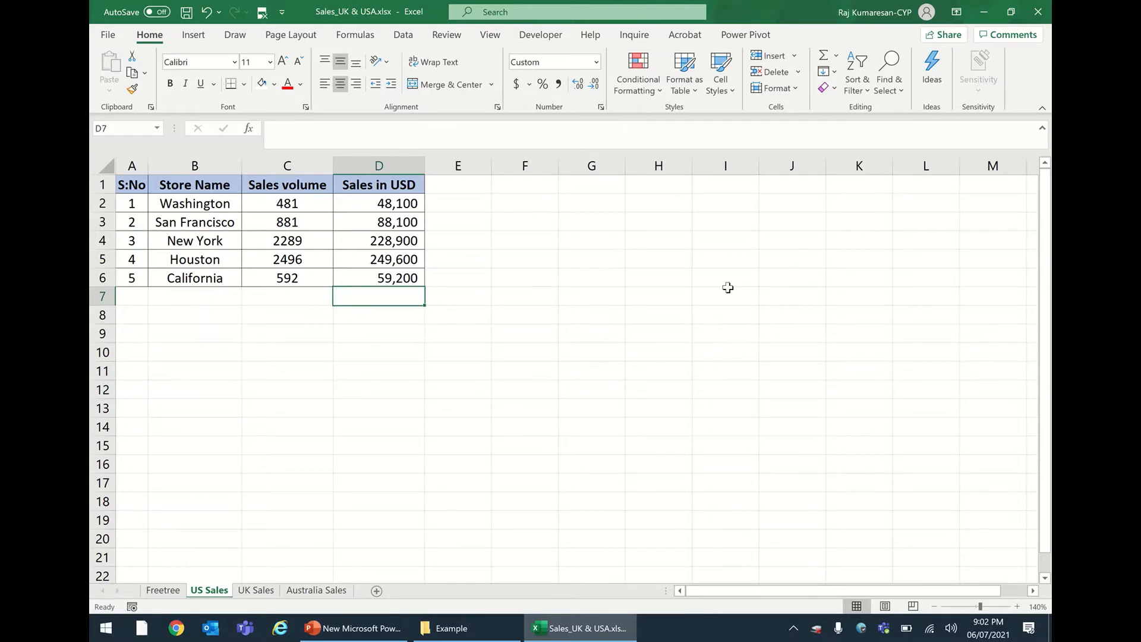
pyautogui.hotkey('alt', '=')
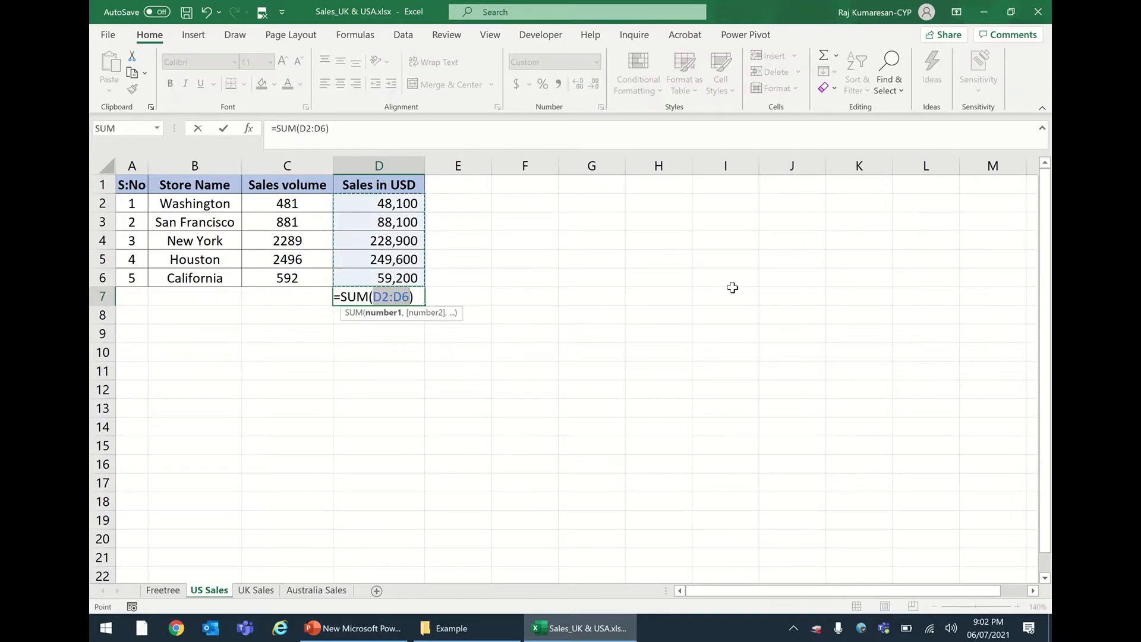
pyautogui.press('Escape')
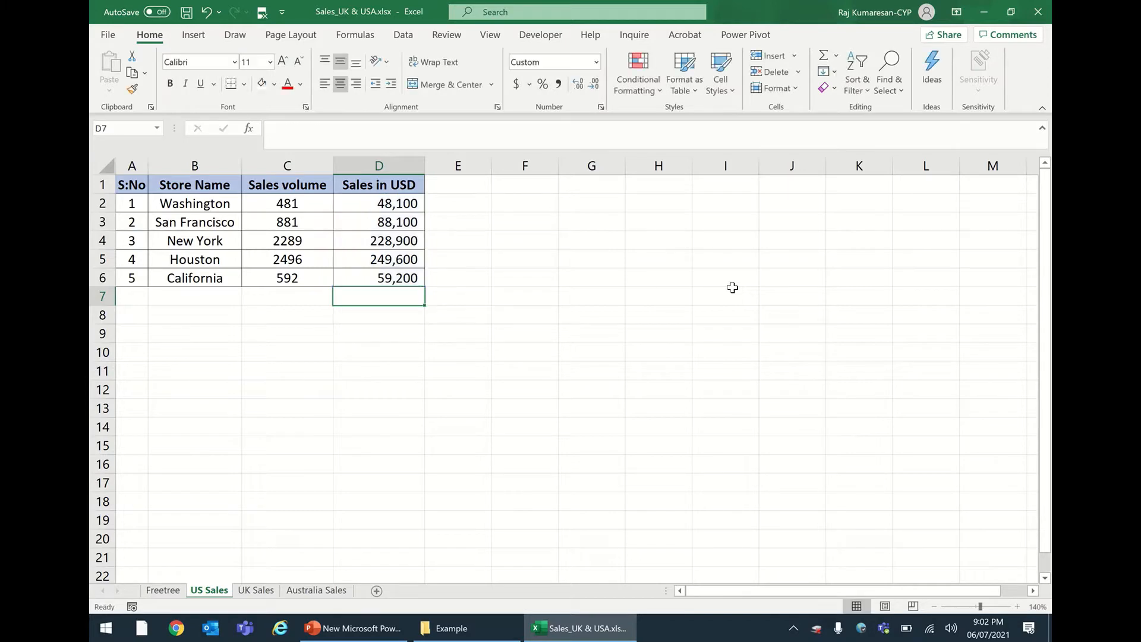
# Enter a manually built SUM formula over D2:D6 in D7
pyautogui.write('=sum')
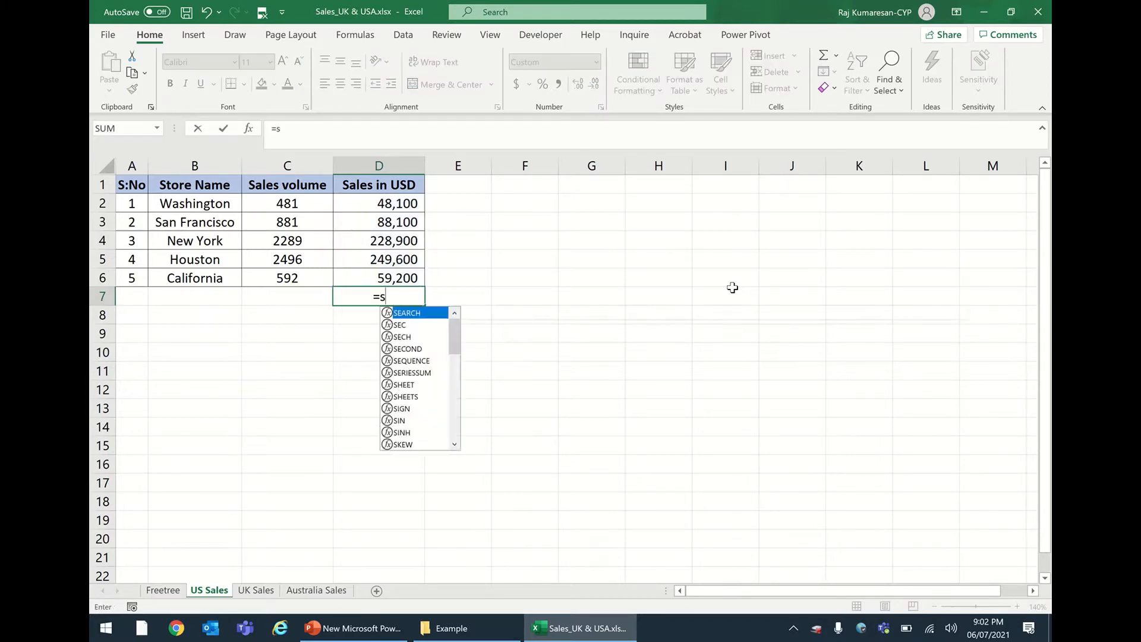
pyautogui.press('Tab')
pyautogui.press('Up')
pyautogui.hotkey('ctrl', 'shift', 'Up')
pyautogui.hotkey('shift', 'Up')
pyautogui.hotkey('shift', 'Up')
pyautogui.hotkey('shift', 'Up')
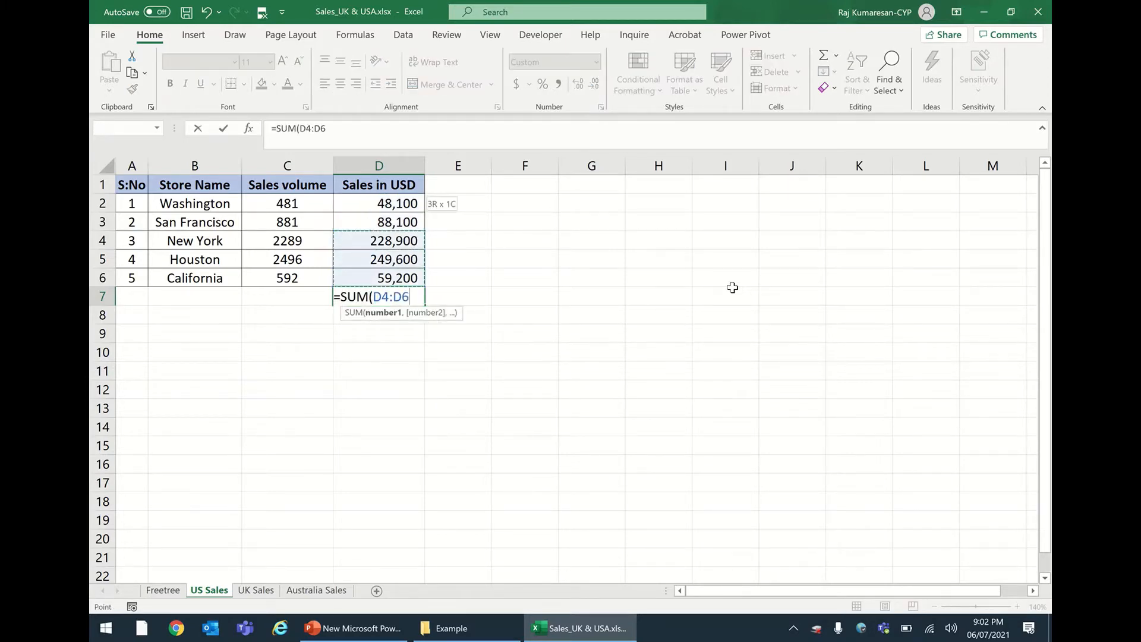
pyautogui.press('Return')
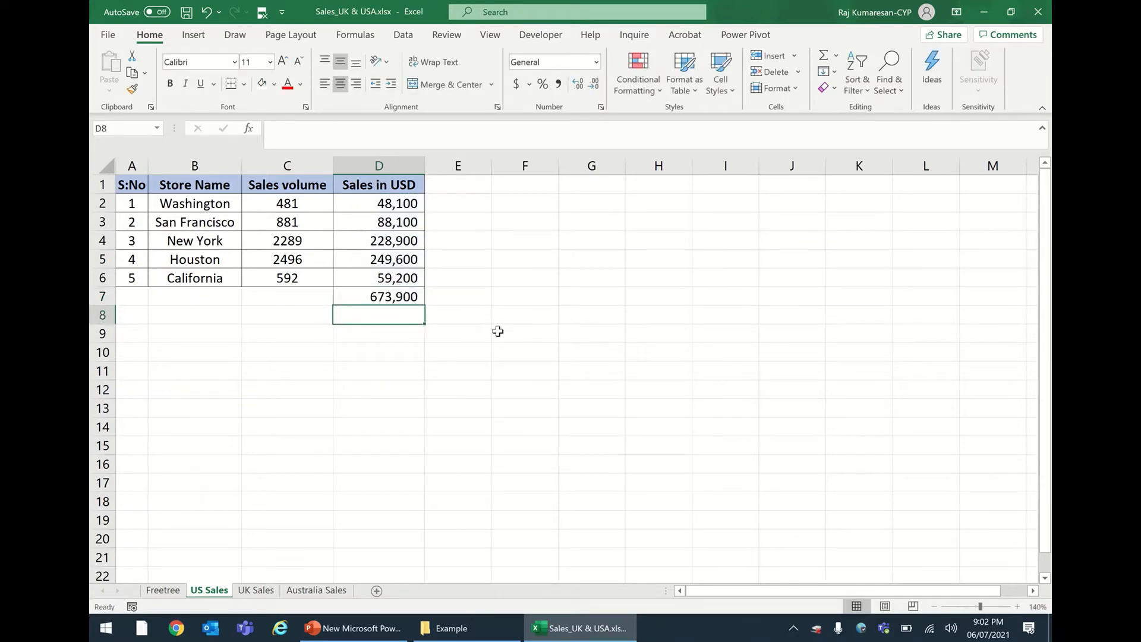
# Clear D7 and enter the addition formula =D6+D2 in it
pyautogui.press('Up')
pyautogui.press('Delete')
pyautogui.write('=')
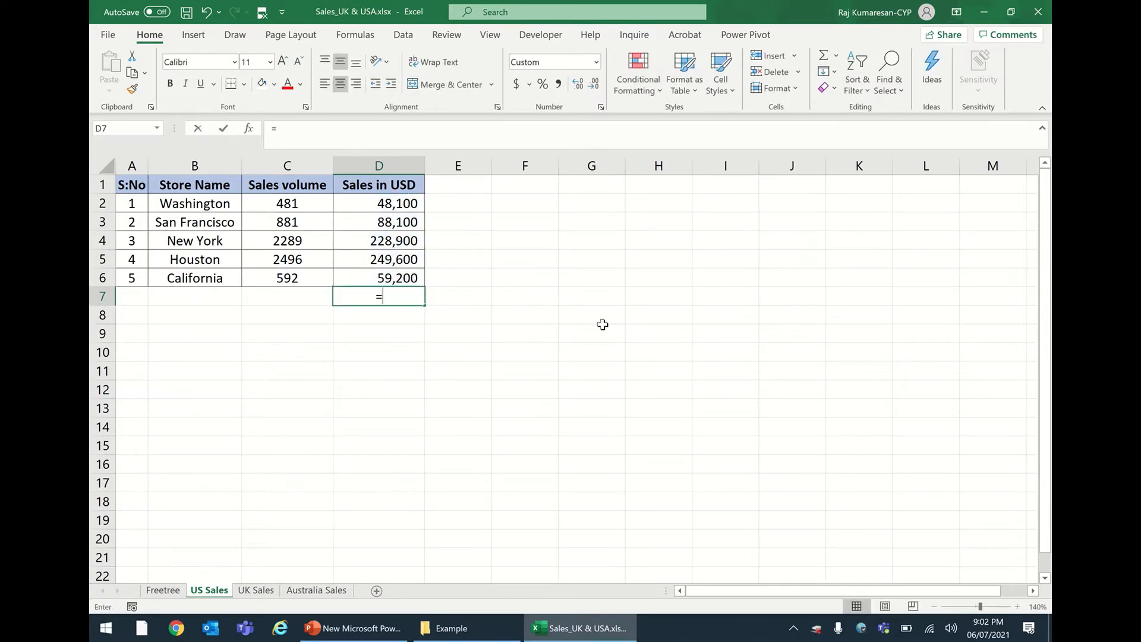
pyautogui.press('Up')
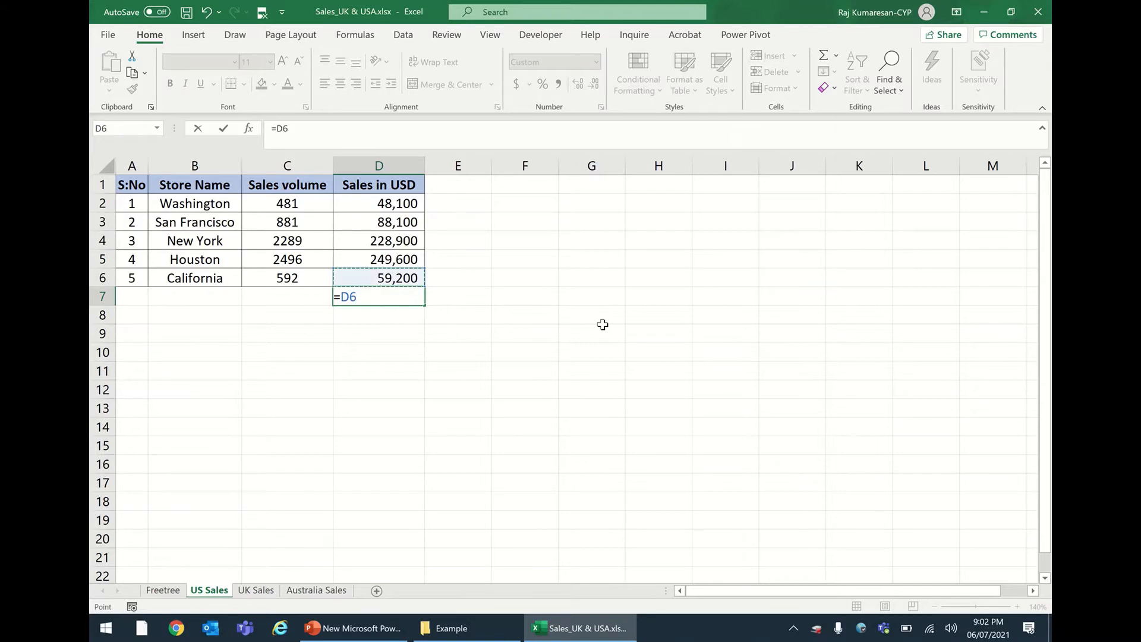
pyautogui.write('+')
pyautogui.press('Up')
pyautogui.press('Up')
pyautogui.press('Up')
pyautogui.press('Up')
pyautogui.press('Up')
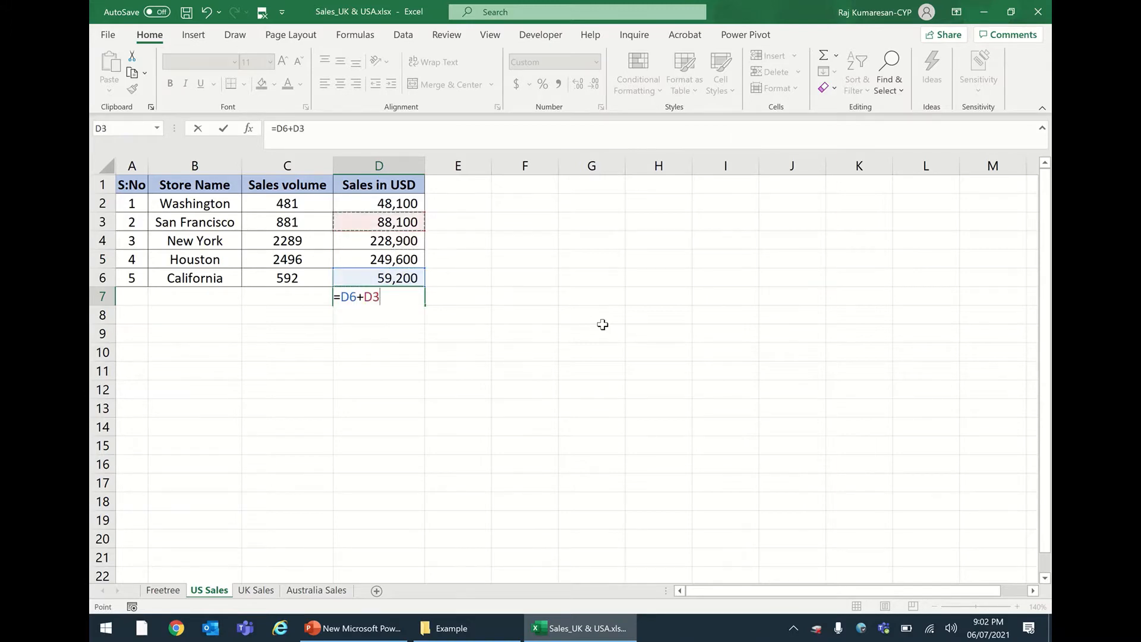
pyautogui.hotkey('ctrl', 'Return')
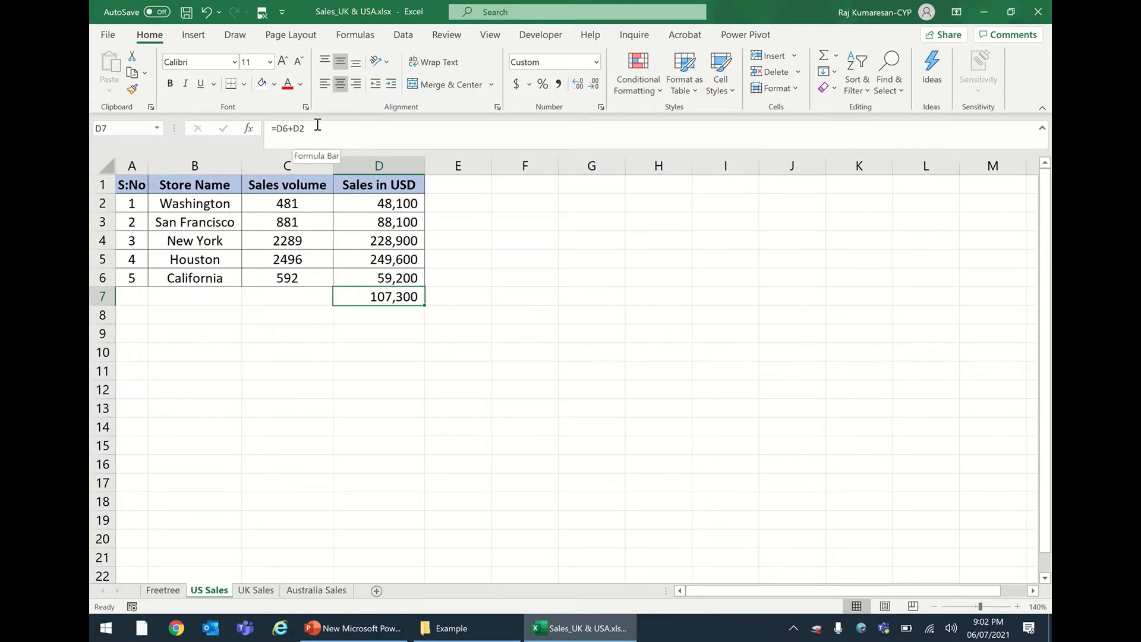
# Replace the addition formula in D7 with =SUM(D2:D6)
pyautogui.write('=sum')
pyautogui.press('Tab')
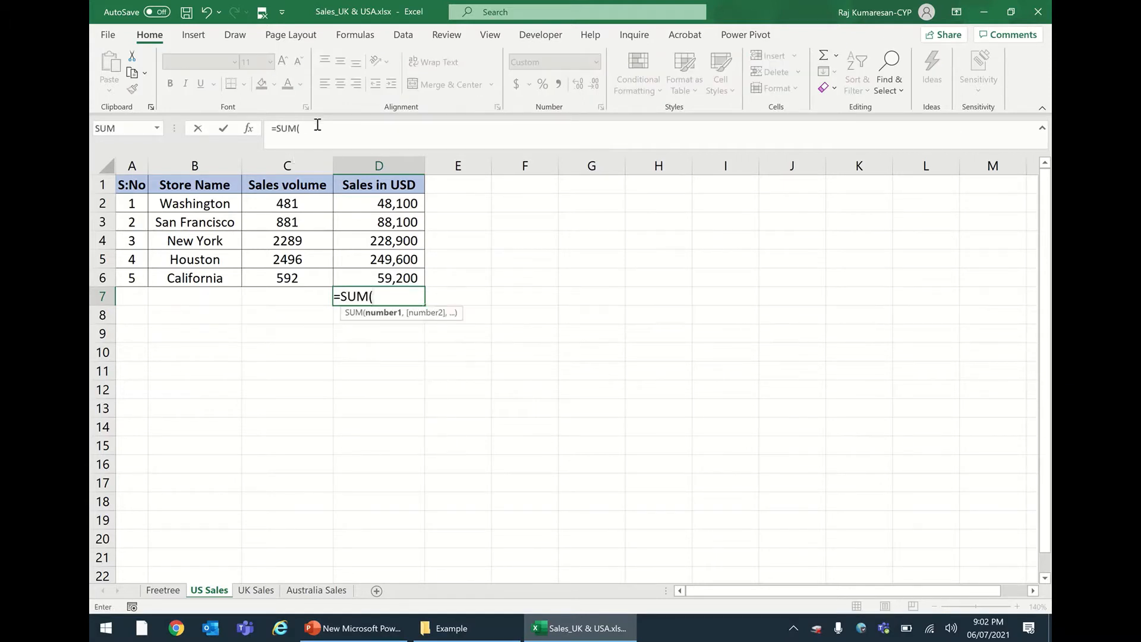
pyautogui.press('Up')
pyautogui.hotkey('shift', 'Up')
pyautogui.hotkey('shift', 'Up')
pyautogui.hotkey('shift', 'Up')
pyautogui.hotkey('shift', 'Up')
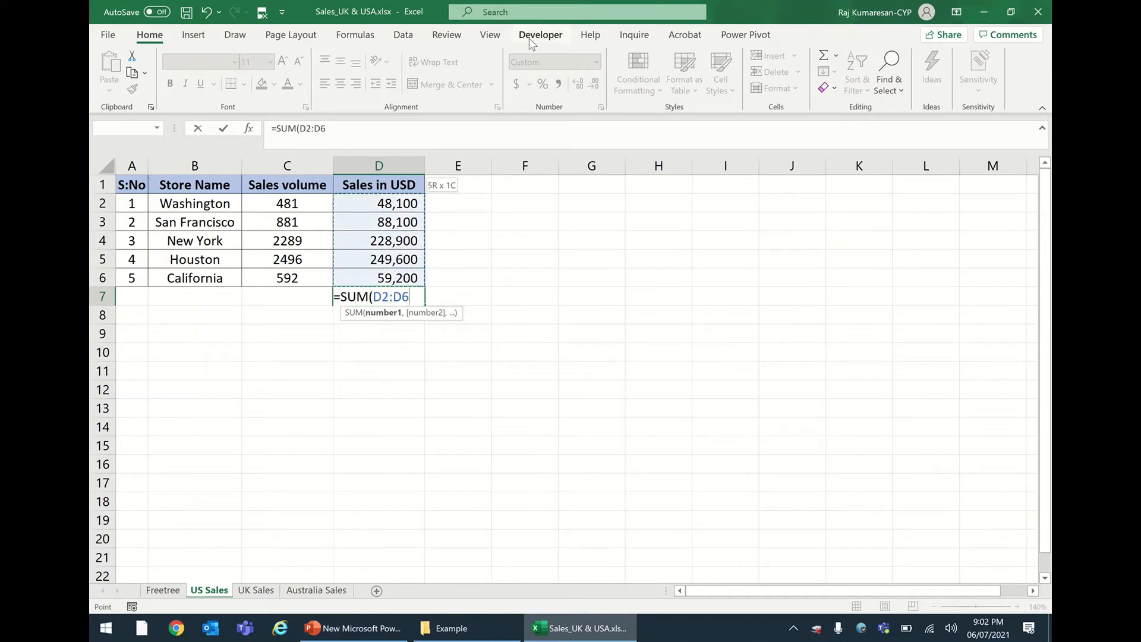
pyautogui.press('Return')
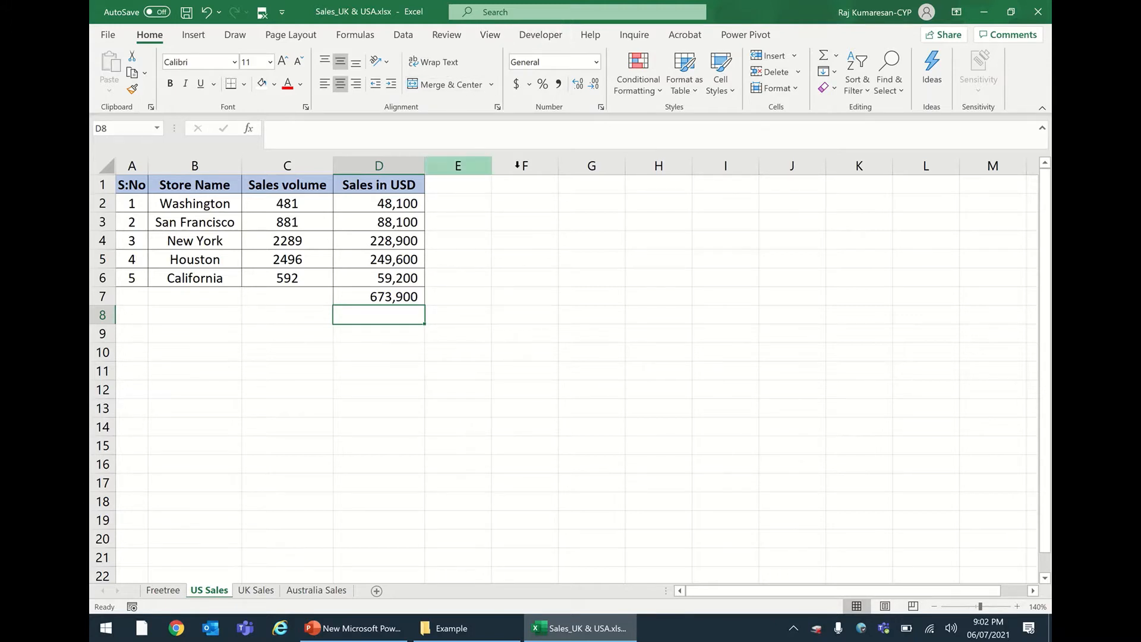
# Clear D7 on the US Sales sheet and total D2:D6 there with AutoSum
pyautogui.press('Up')
pyautogui.press('Delete')
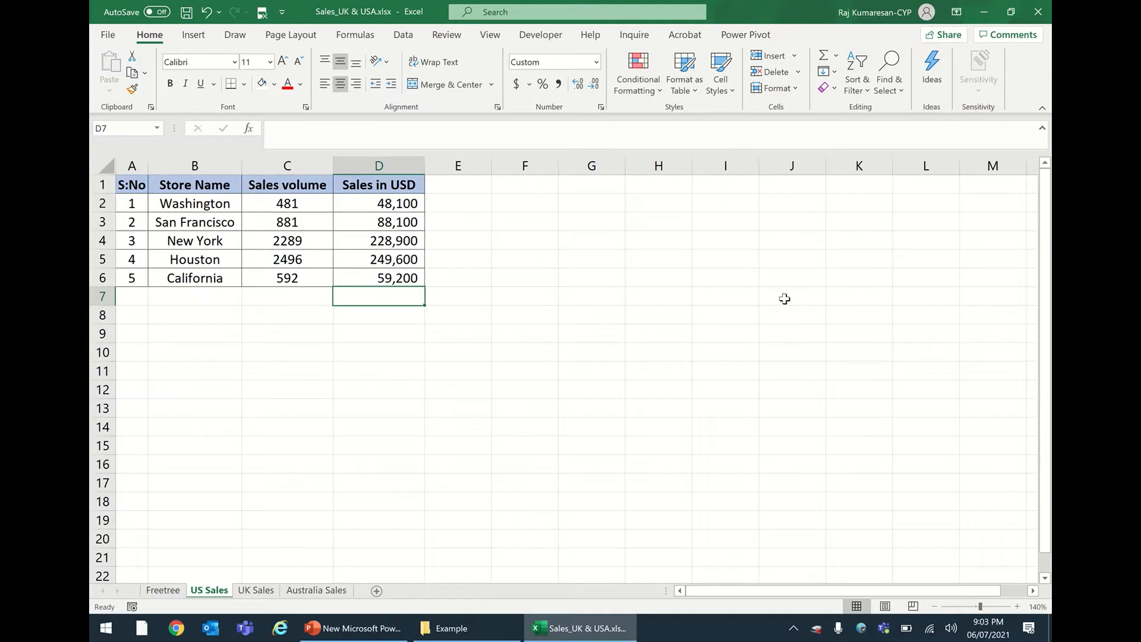
pyautogui.hotkey('alt', '=')
pyautogui.press('Return')
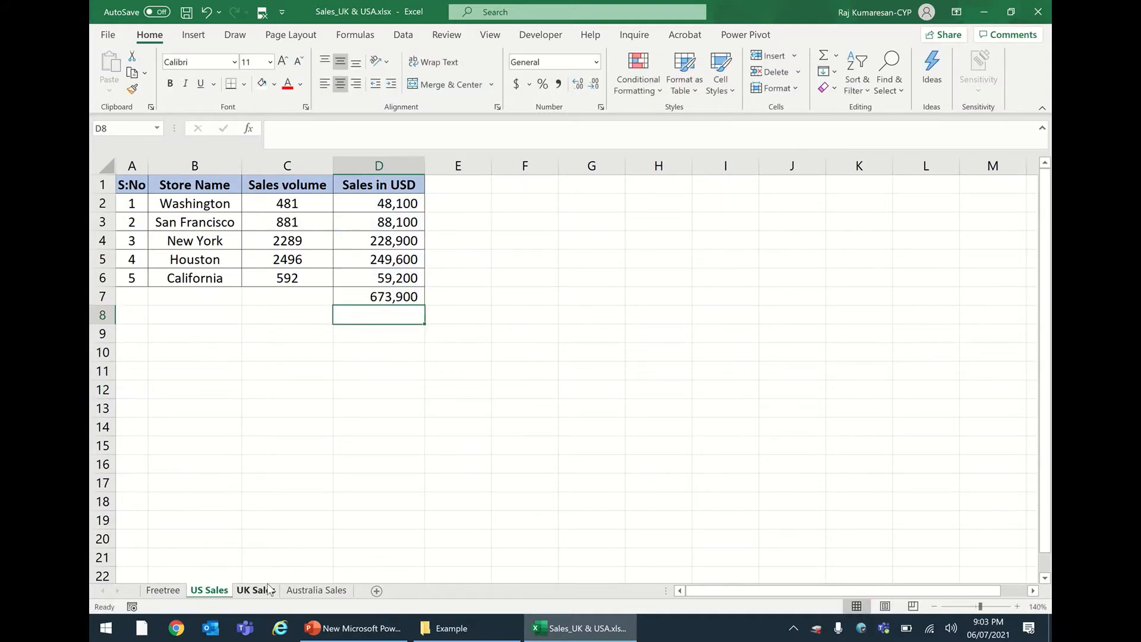
# On the UK Sales sheet, total the Sales in USD values D2:D6 in D7 with AutoSum
pyautogui.click(267, 589)
pyautogui.click(395, 295)
pyautogui.hotkey('alt', '=')
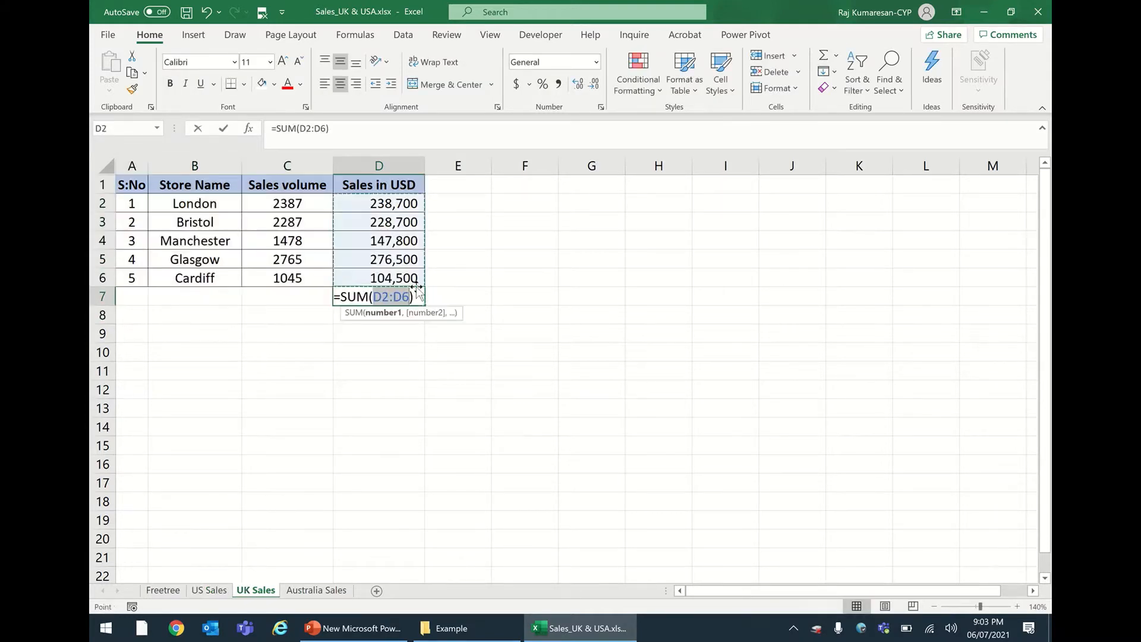
pyautogui.press('Return')
# On the Australia Sales sheet, total the Sales in USD values D2:D6 in D7 with AutoSum
pyautogui.click(316, 589)
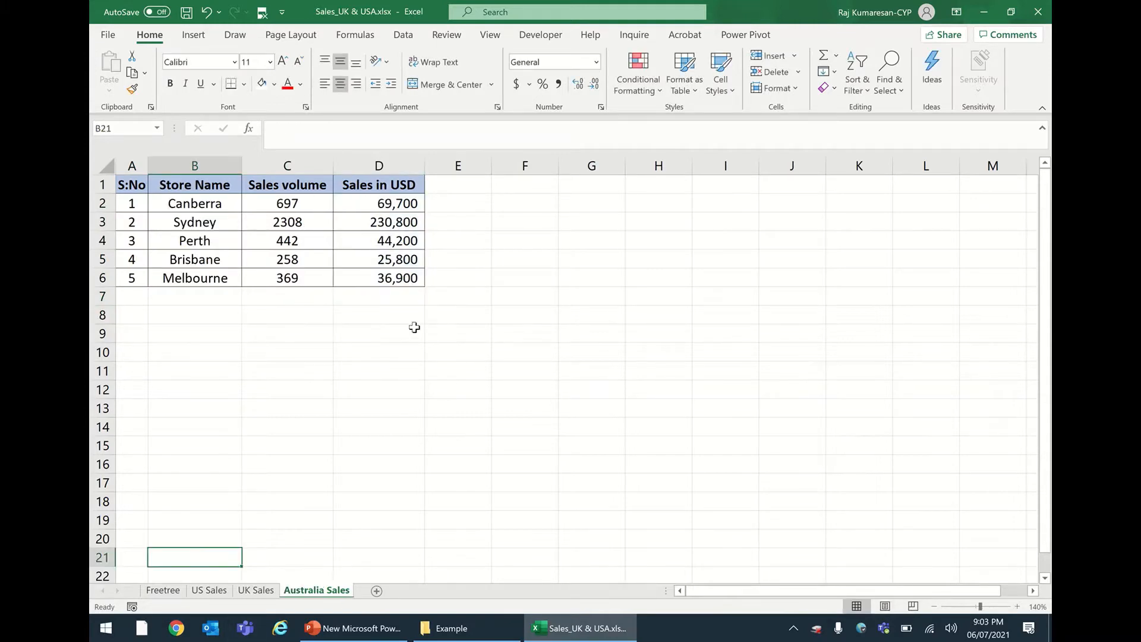
pyautogui.click(397, 290)
pyautogui.hotkey('alt', '=')
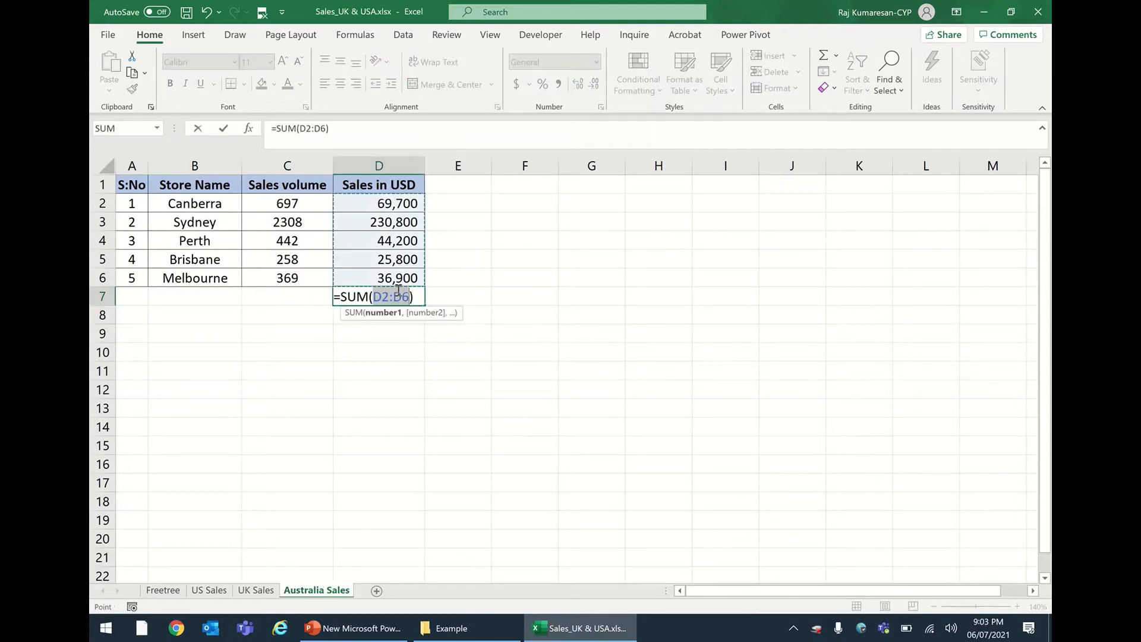
pyautogui.press('Return')
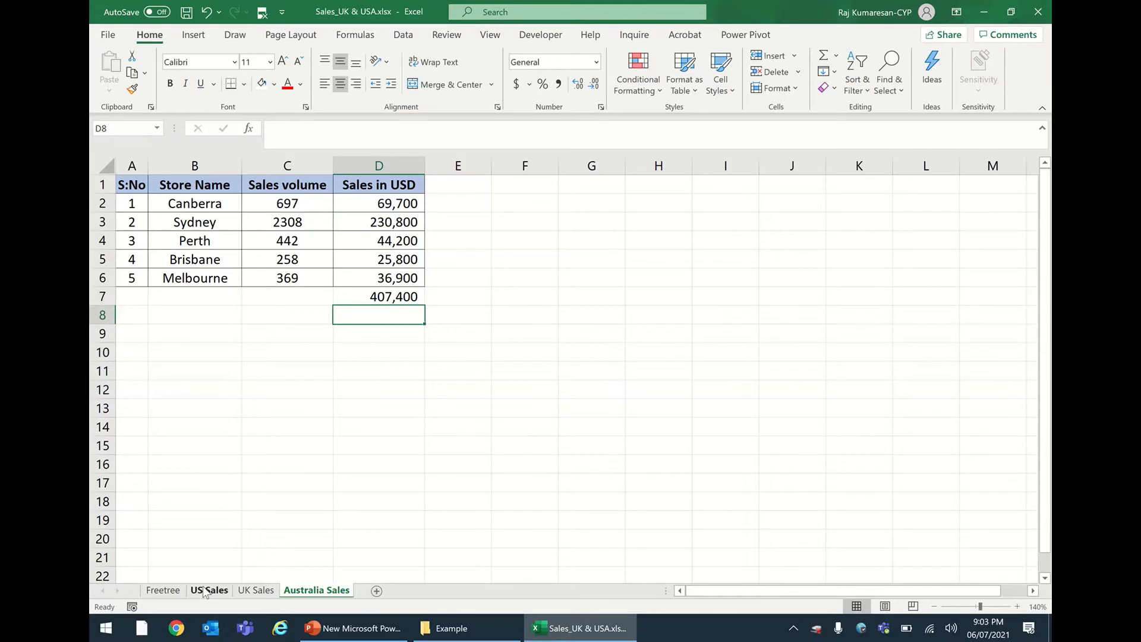
# Add a new worksheet after Australia Sales and name it Overall
pyautogui.click(376, 590)
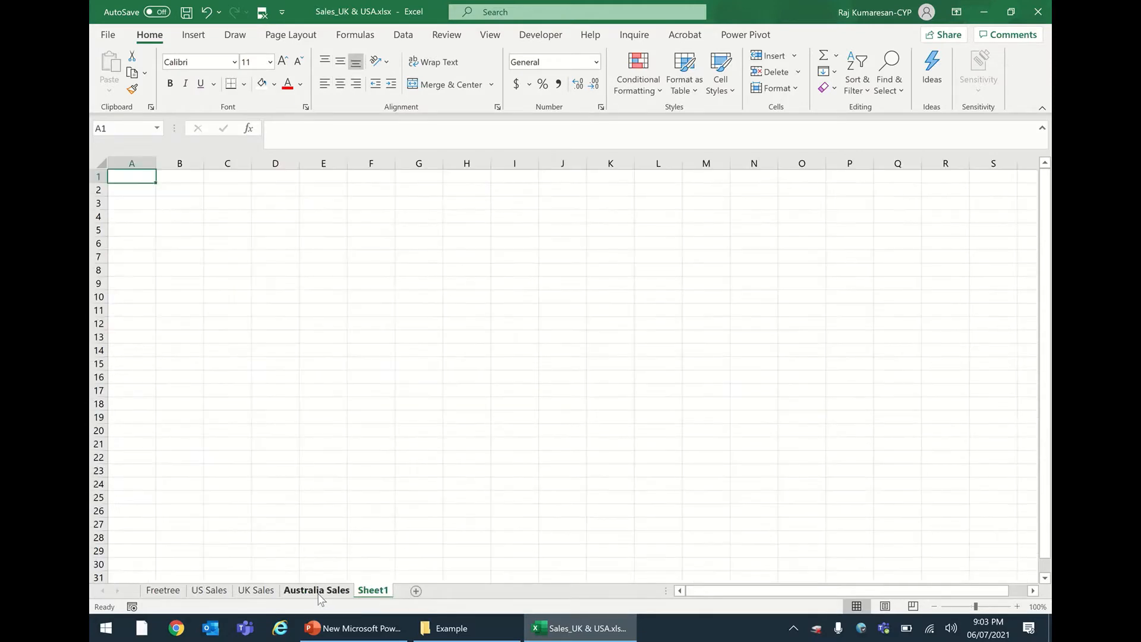
pyautogui.doubleClick(372, 590)
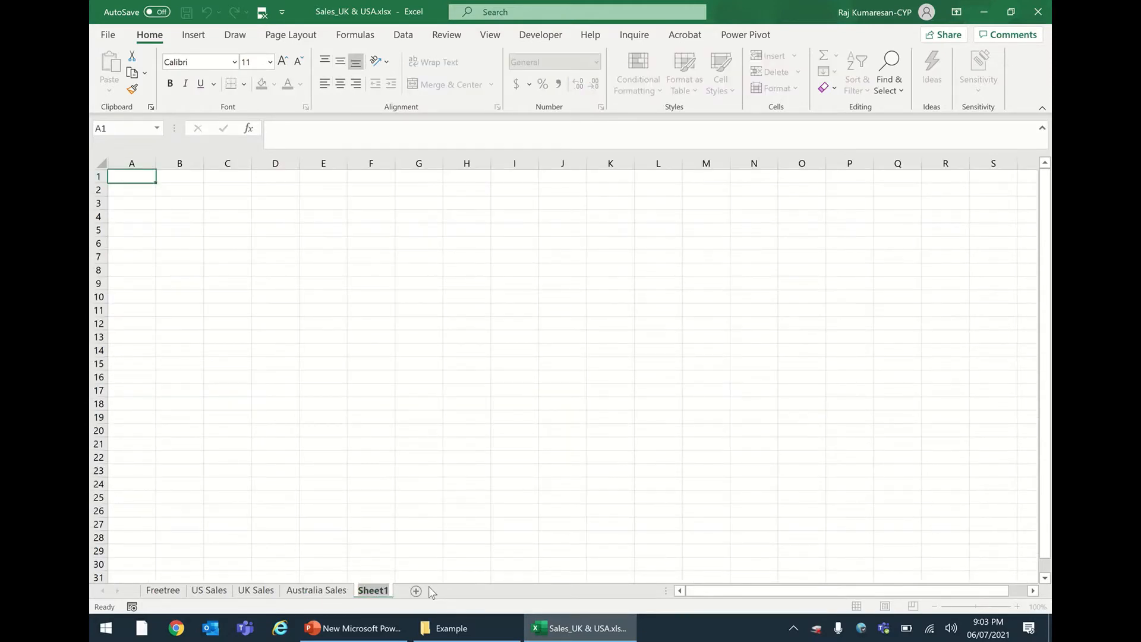
pyautogui.write('Overall')
pyautogui.press('Return')
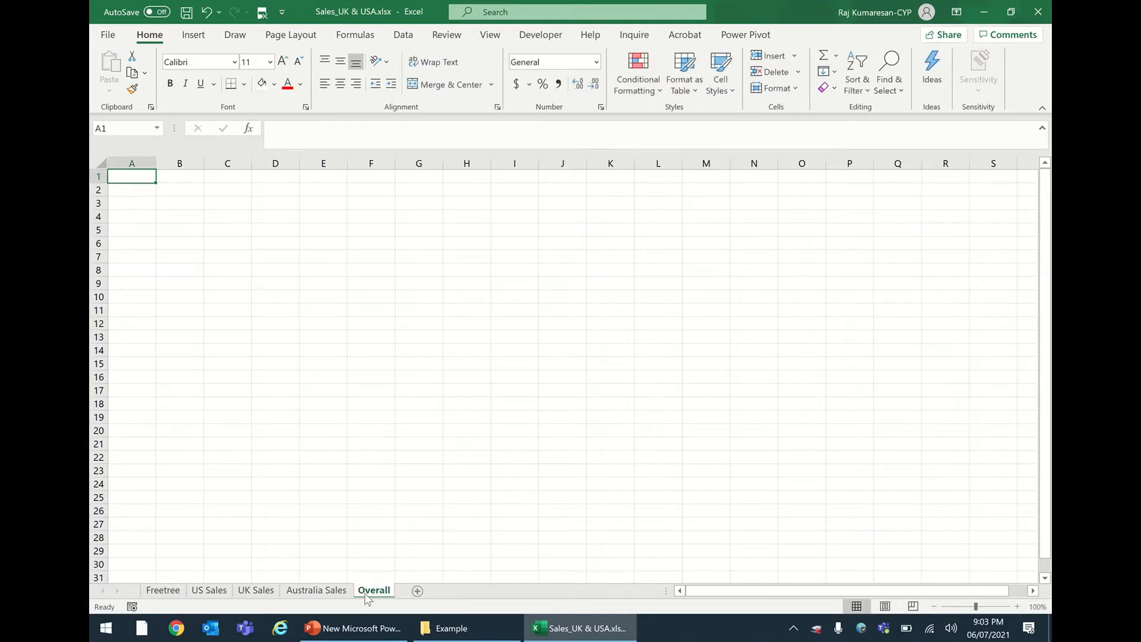
# In A1 of the Overall sheet, enter ='US Sales'!D7+'UK Sales'!D7+'Australia Sales'!D7 to add the three regional totals
pyautogui.keyDown('ctrl'); pyautogui.click(316, 590); pyautogui.keyUp('ctrl')
pyautogui.write('=')
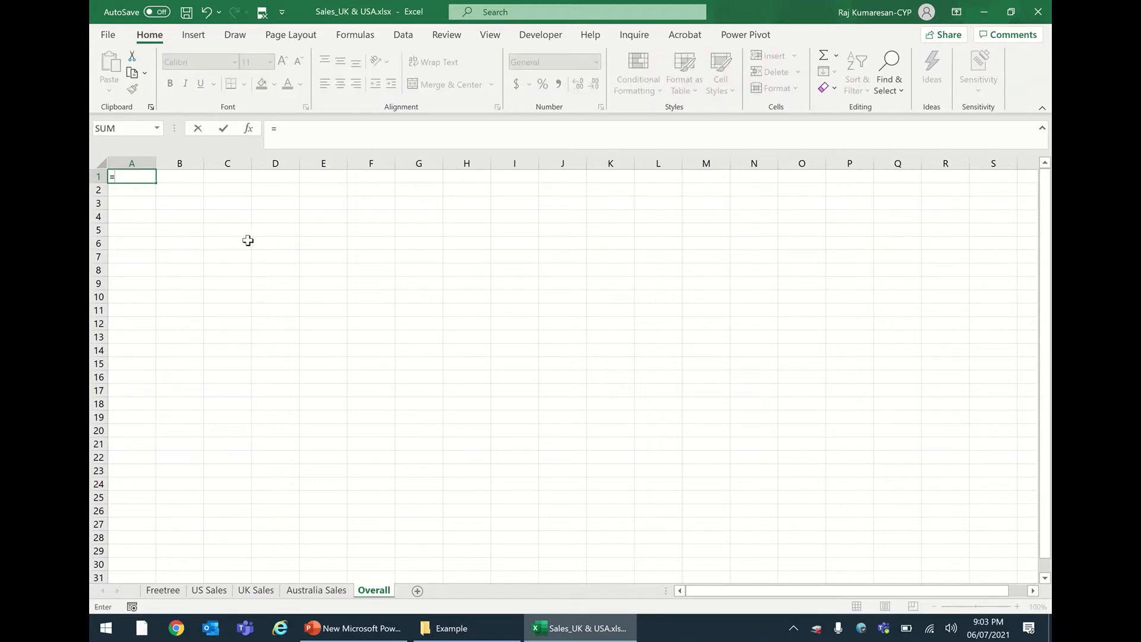
pyautogui.click(209, 590)
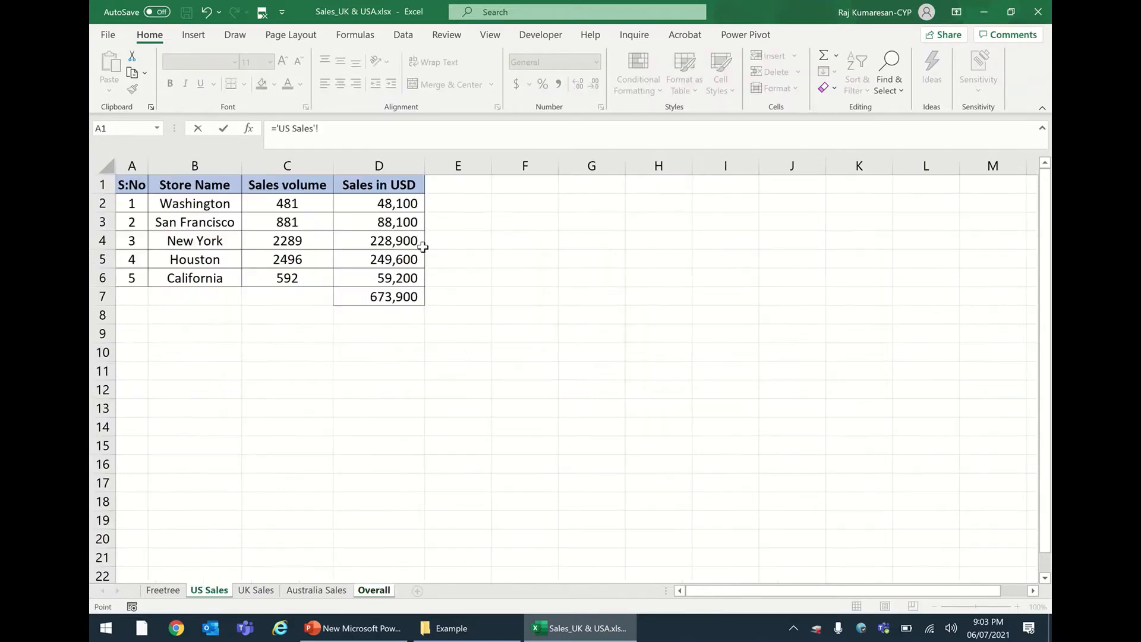
pyautogui.click(382, 296)
pyautogui.write('+')
pyautogui.click(256, 590)
pyautogui.click(377, 296)
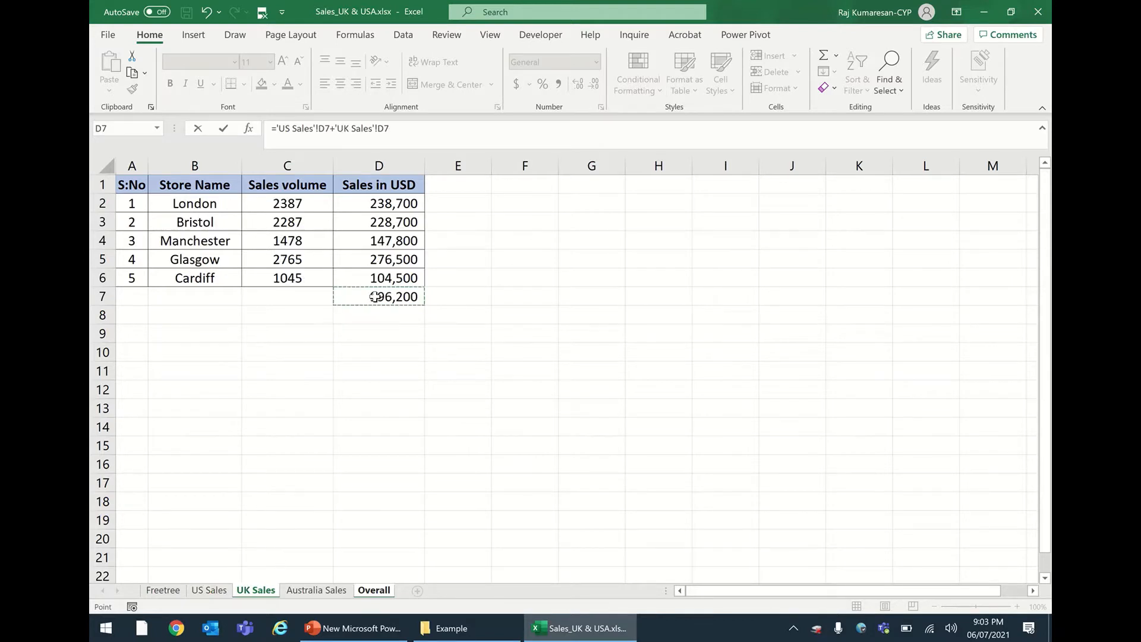
pyautogui.write('+')
pyautogui.click(316, 590)
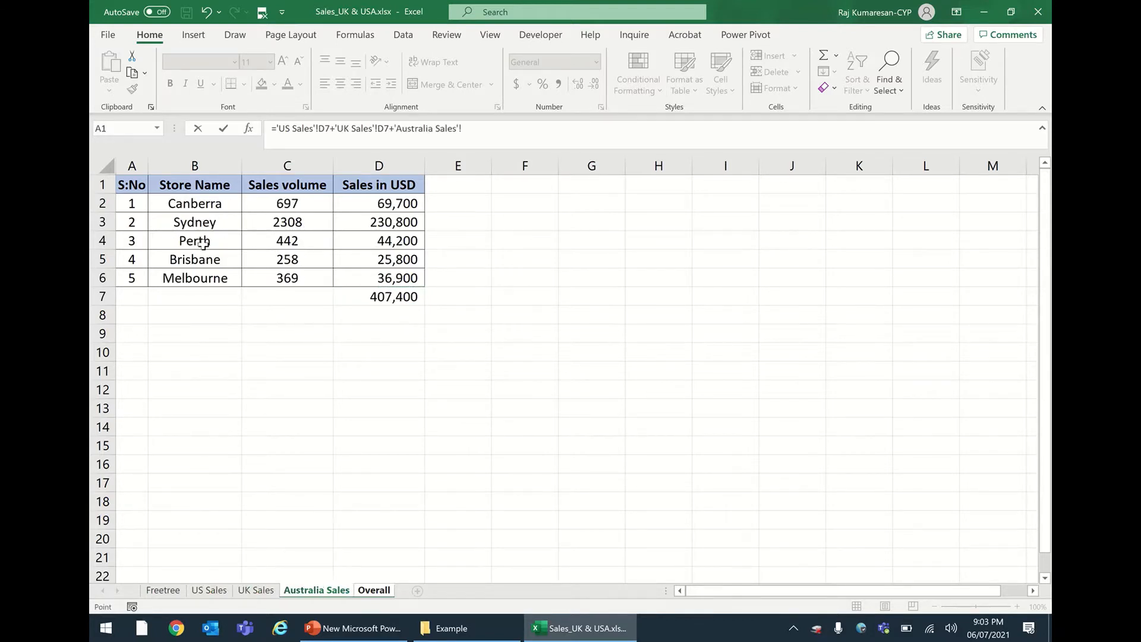
pyautogui.click(383, 296)
pyautogui.press('Return')
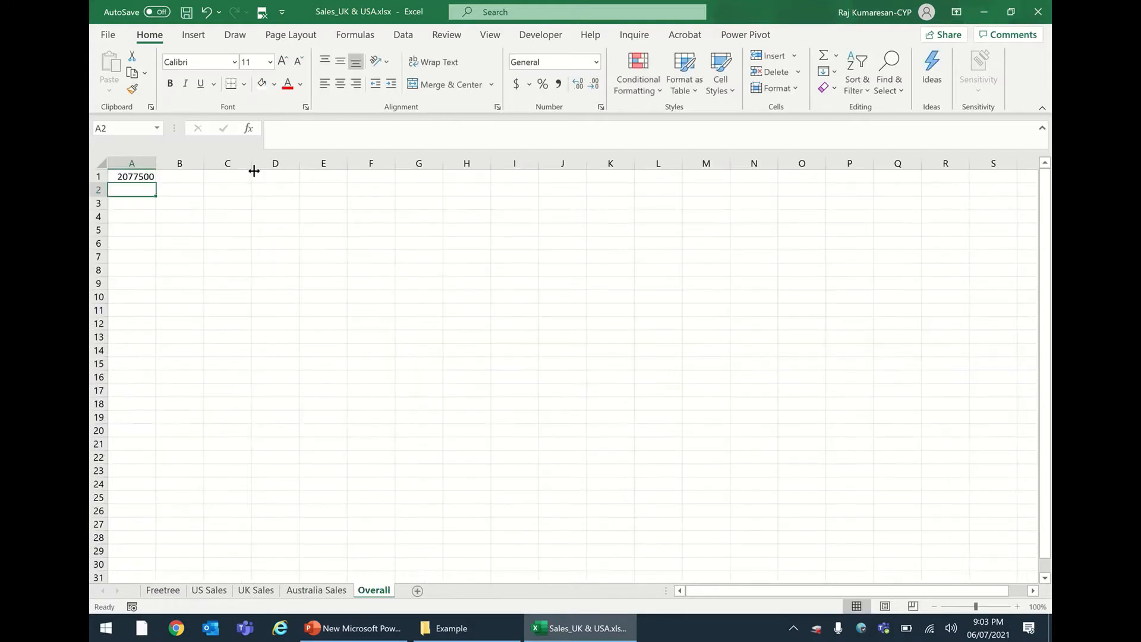
# Review the formula in A1 of the Overall sheet and compare it with the Australia Sales total
pyautogui.click(149, 177)
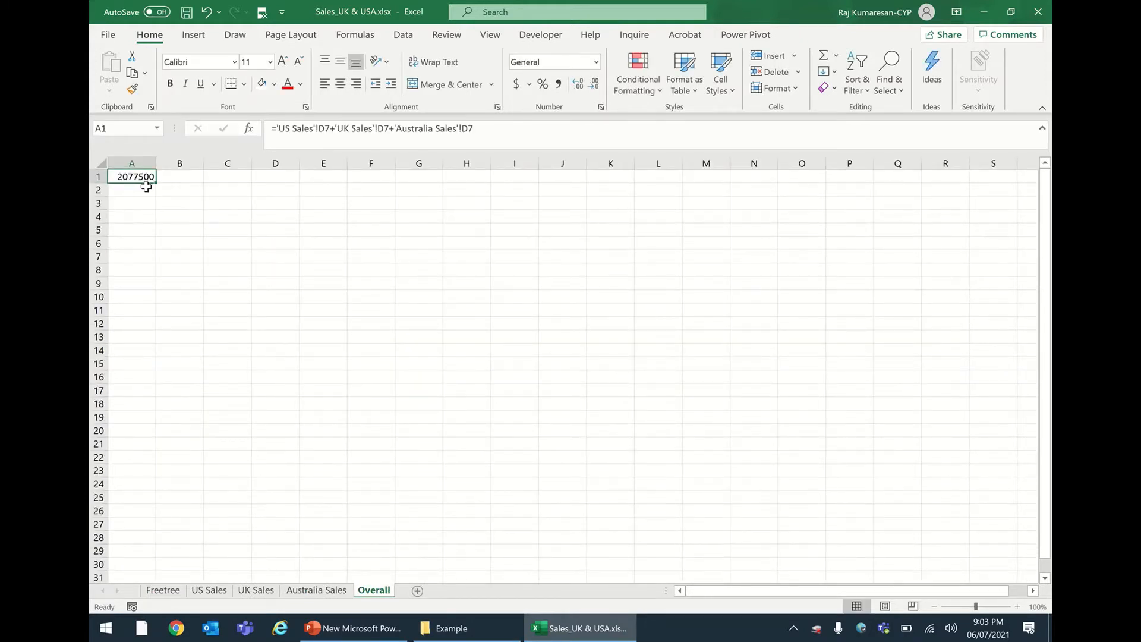
pyautogui.click(316, 590)
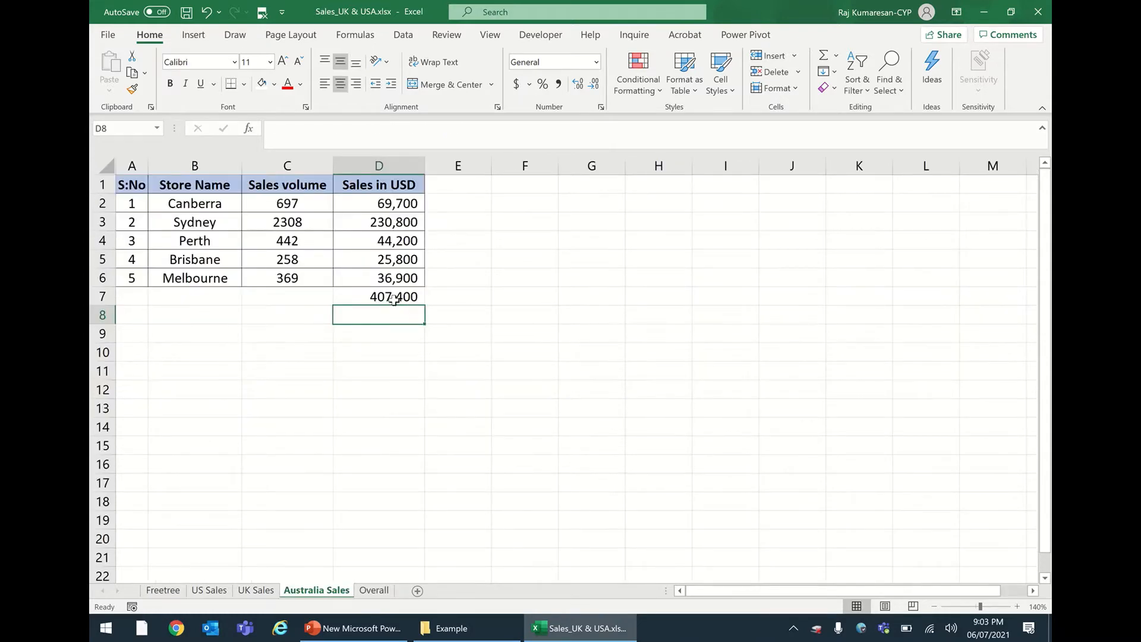
pyautogui.click(380, 593)
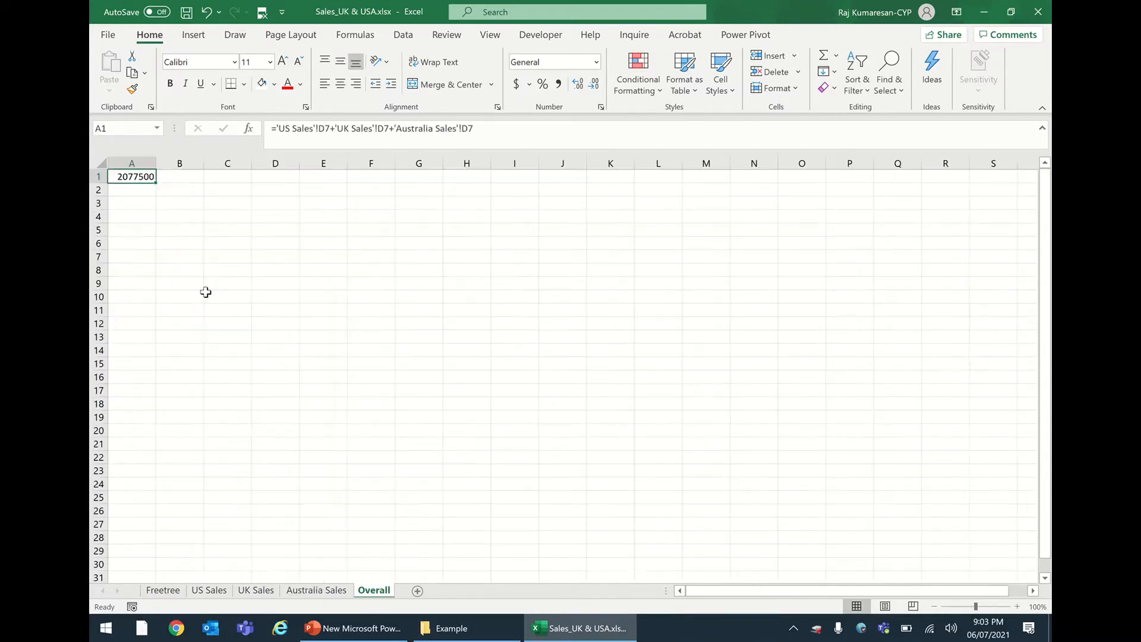
# Clear the combined formula from A1 and permanently delete the Overall sheet
pyautogui.click(315, 590)
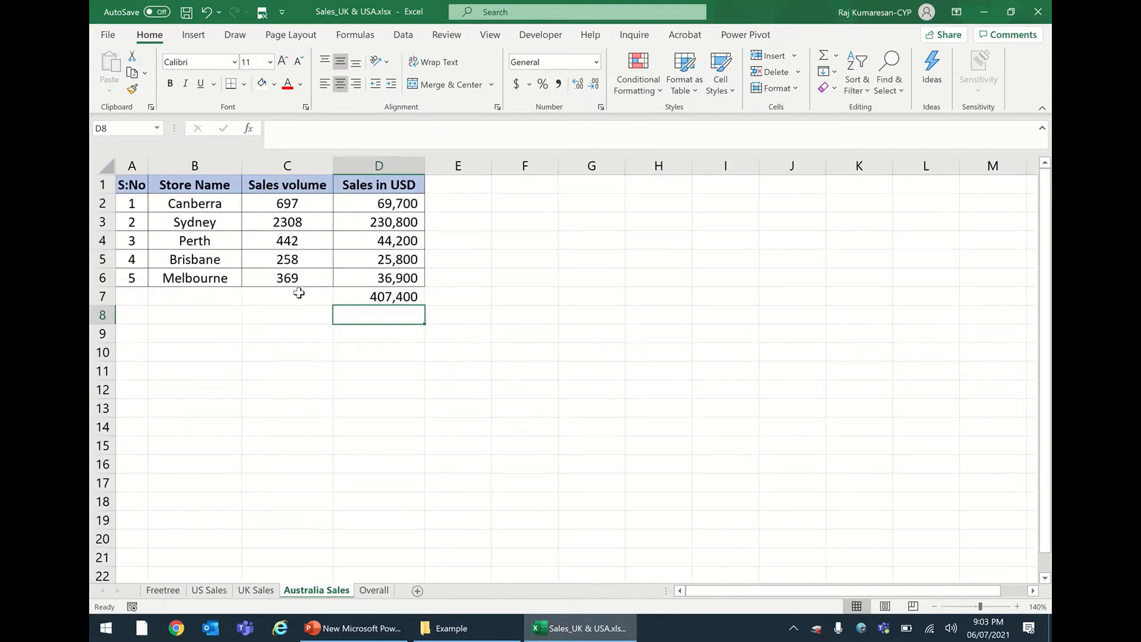
pyautogui.click(376, 298)
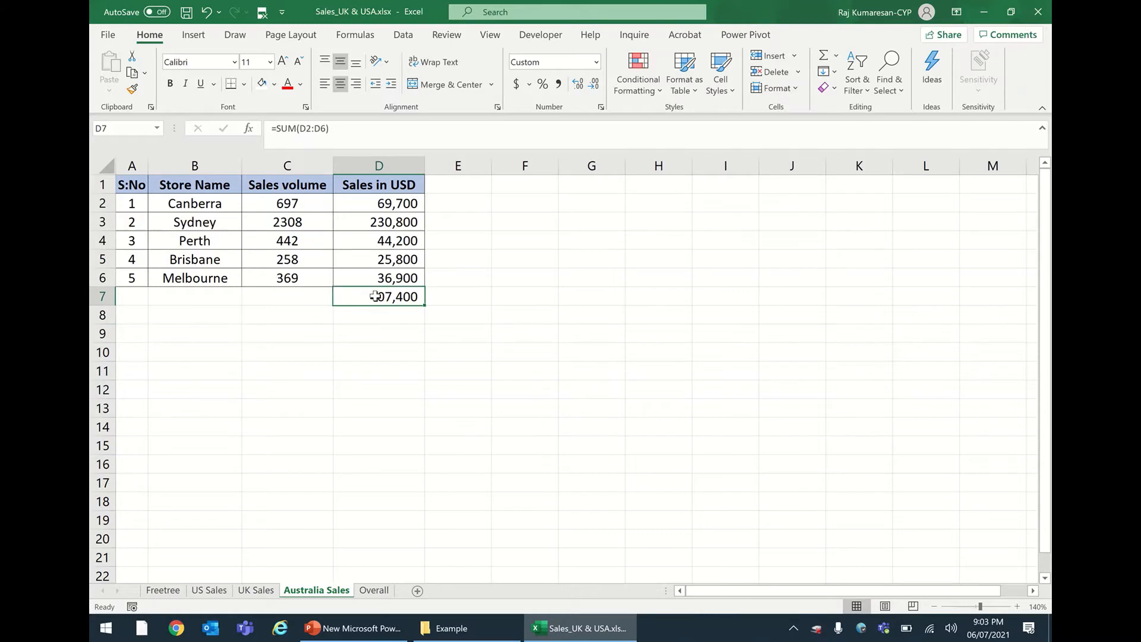
pyautogui.click(373, 590)
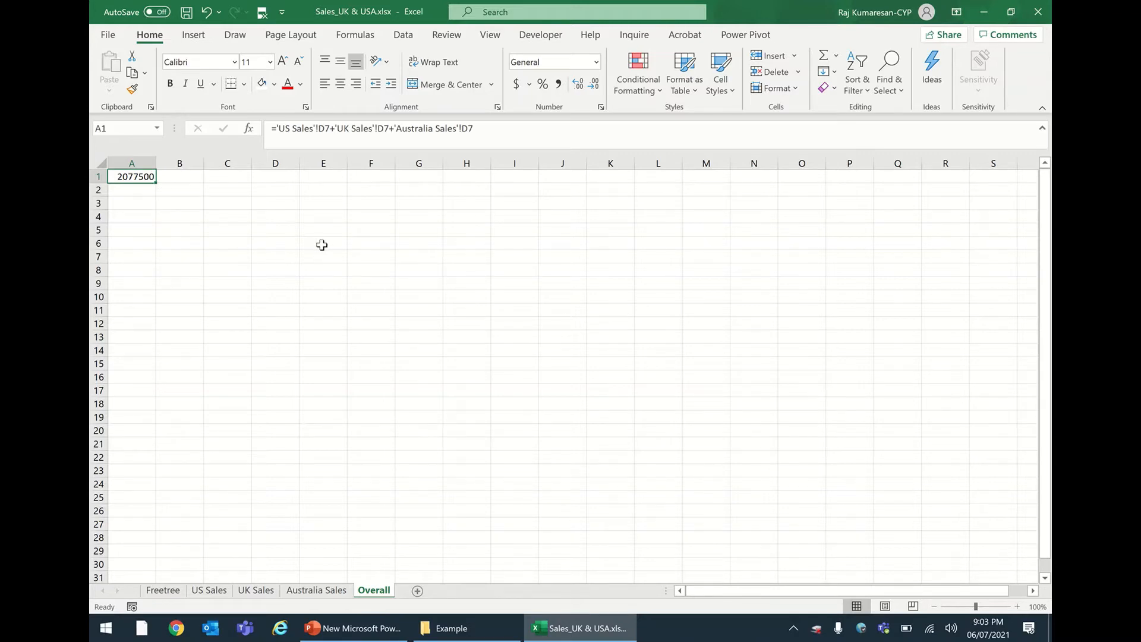
pyautogui.press('Delete')
pyautogui.rightClick(365, 590)
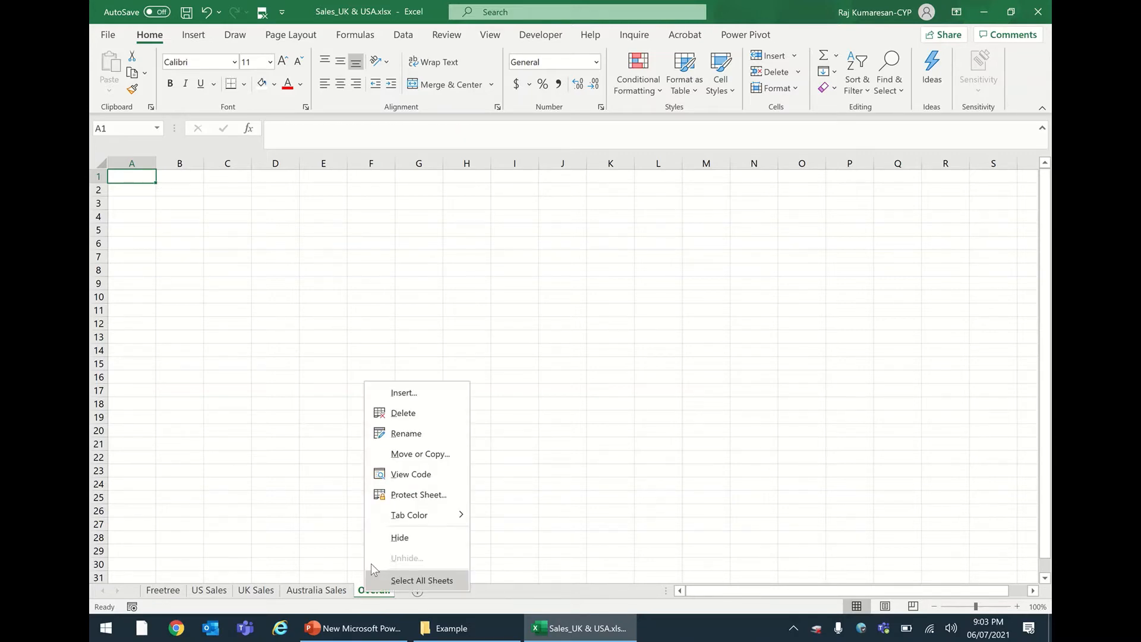
pyautogui.click(403, 412)
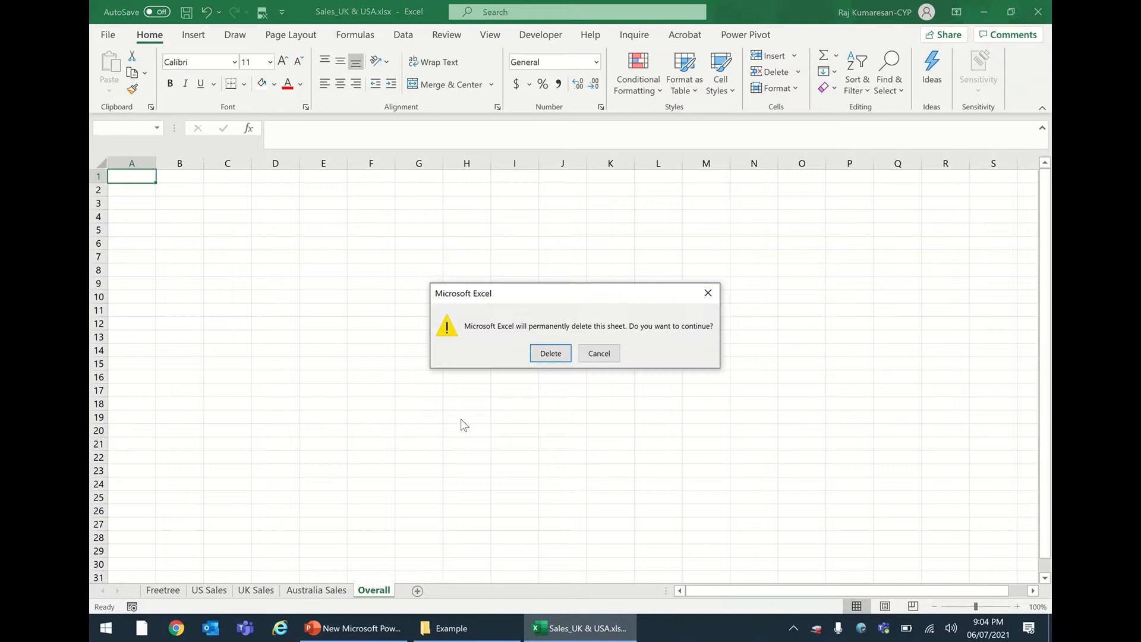
pyautogui.click(550, 354)
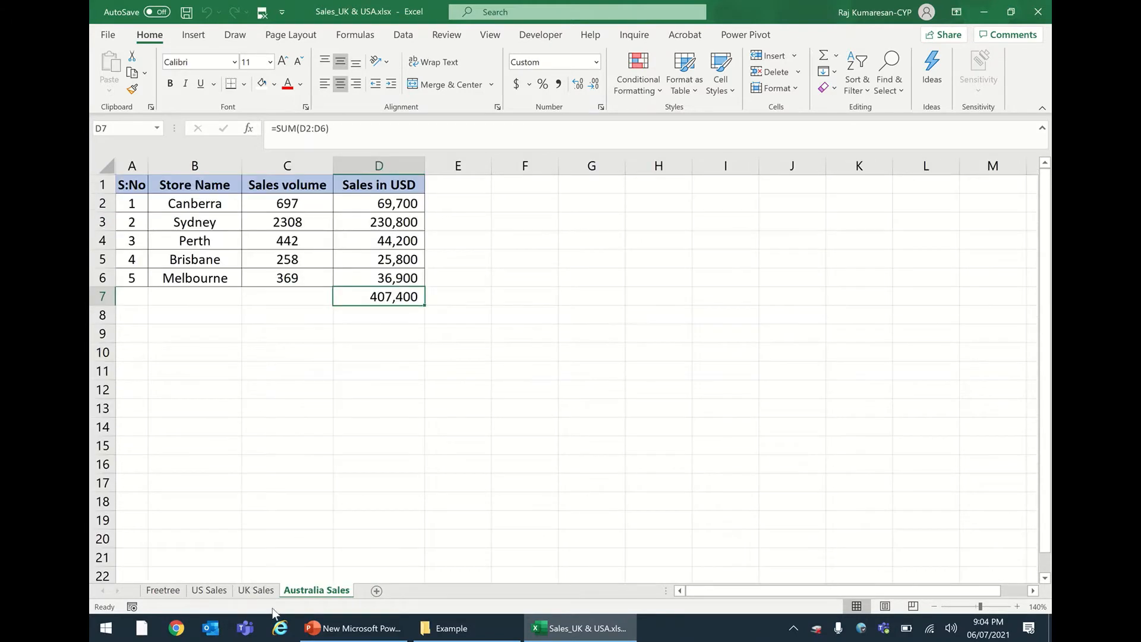
# Group the US Sales, UK Sales and Australia Sales sheets and fill A2:D6 with the lightest green theme color
pyautogui.click(214, 591)
pyautogui.keyDown('shift'); pyautogui.click(307, 590); pyautogui.keyUp('shift')
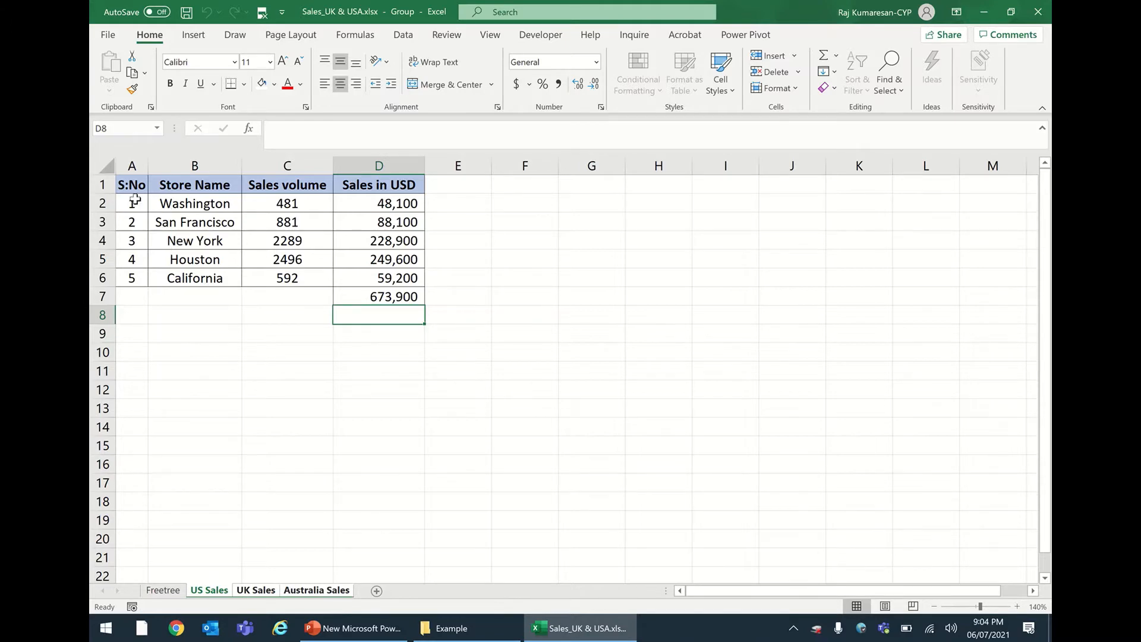
pyautogui.moveTo(135, 201); pyautogui.dragTo(385, 279)
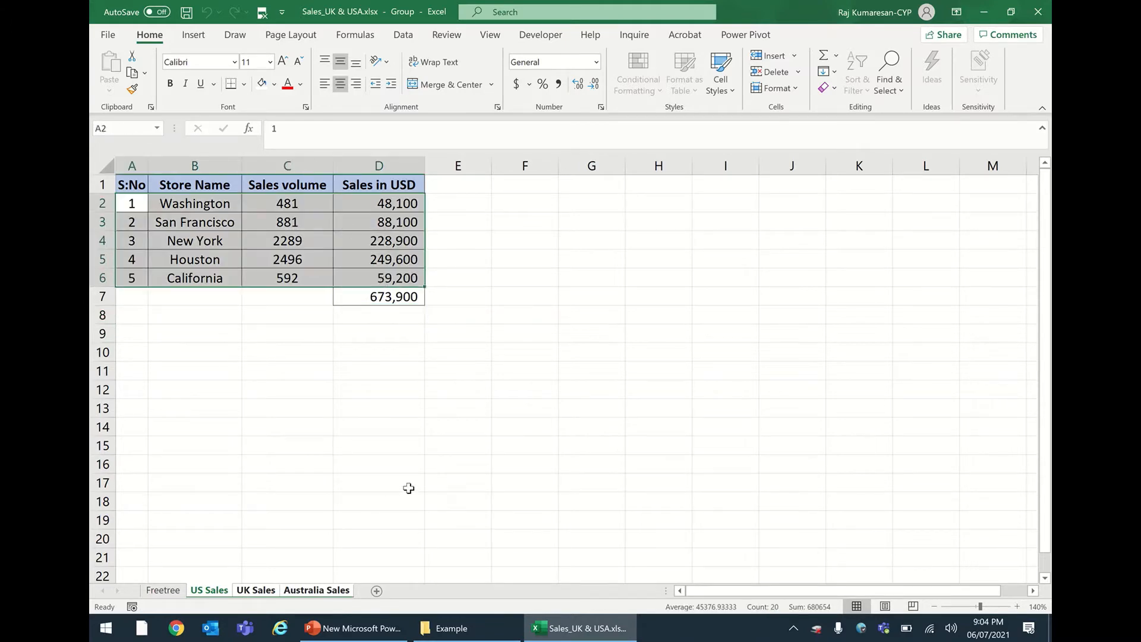
pyautogui.click(274, 83)
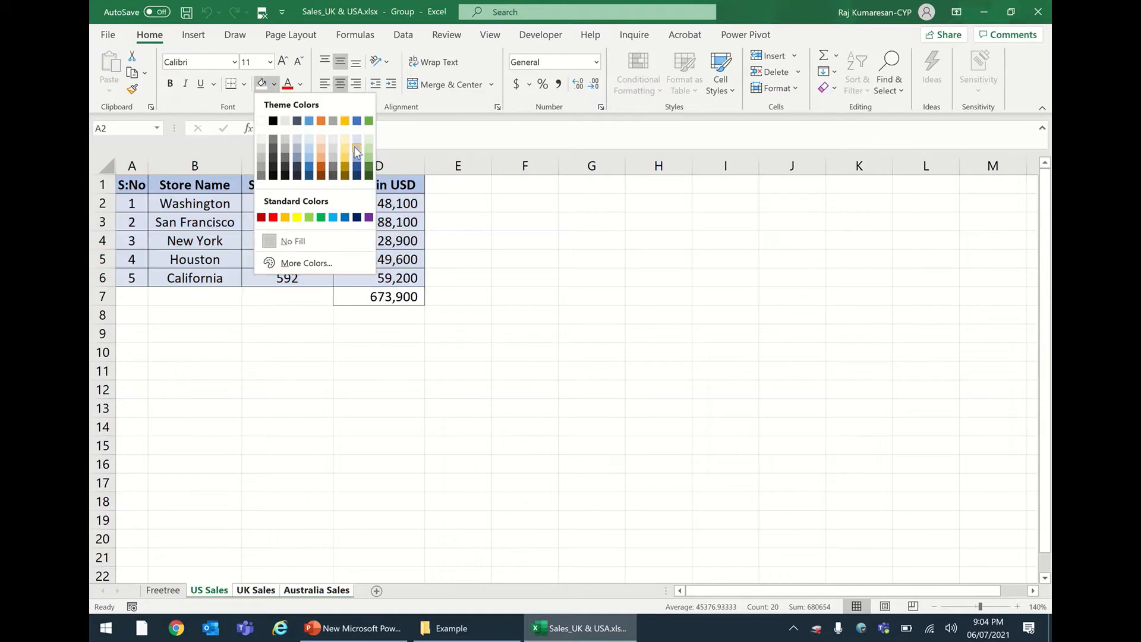
pyautogui.click(369, 139)
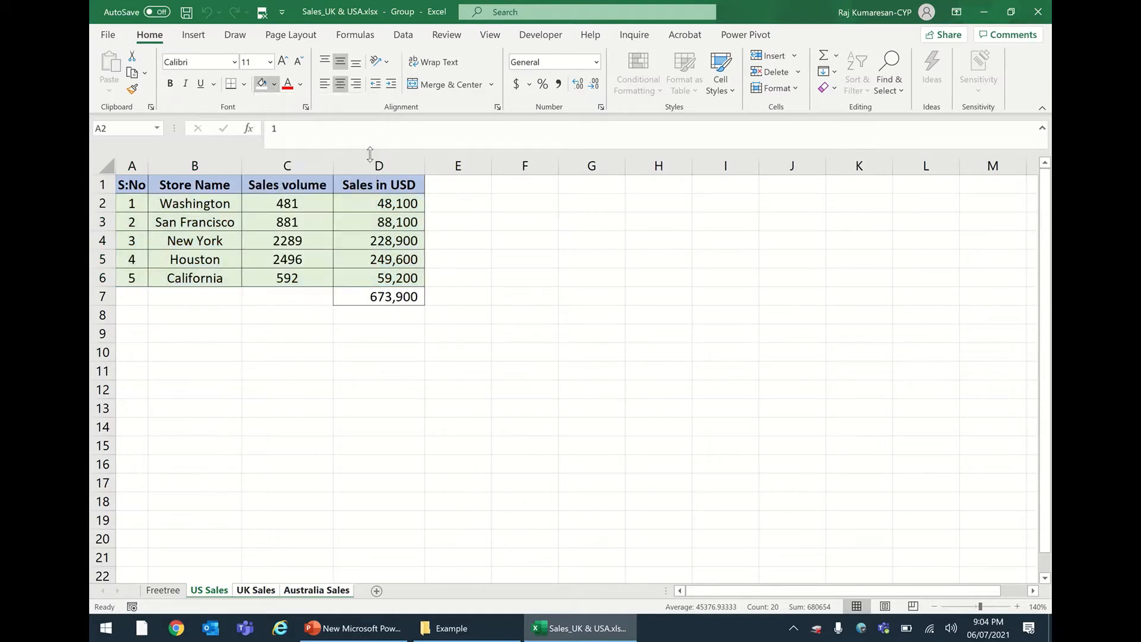
# Format the total row A7:D7 on the grouped sheets with bold white text on a standard purple fill
pyautogui.moveTo(372, 297); pyautogui.dragTo(142, 297)
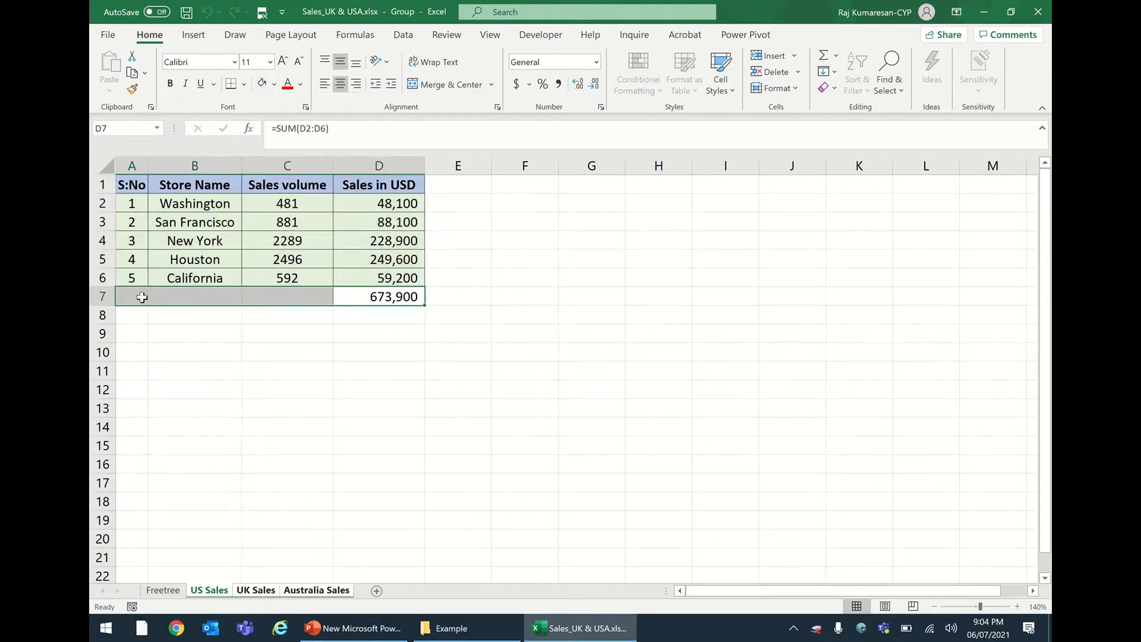
pyautogui.hotkey('ctrl', 'b')
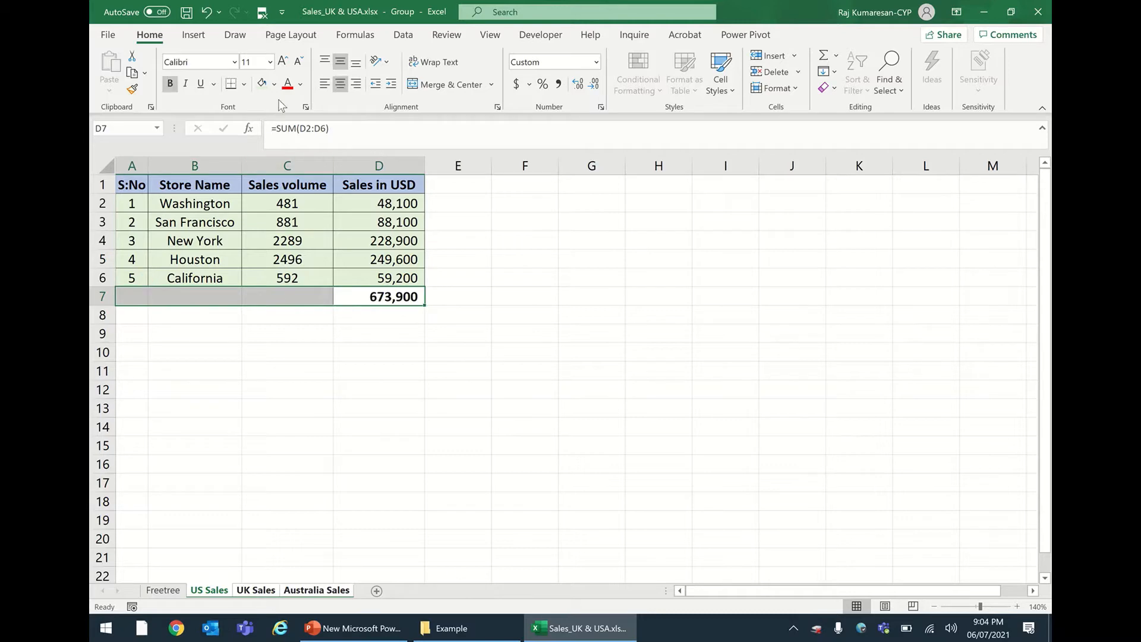
pyautogui.click(274, 84)
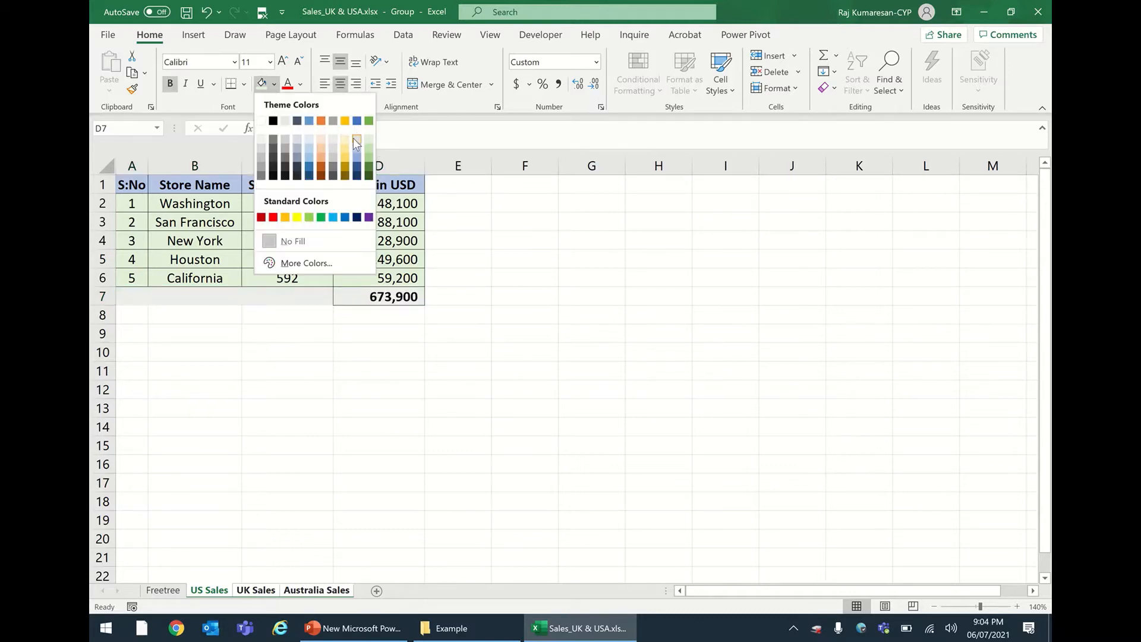
pyautogui.click(368, 217)
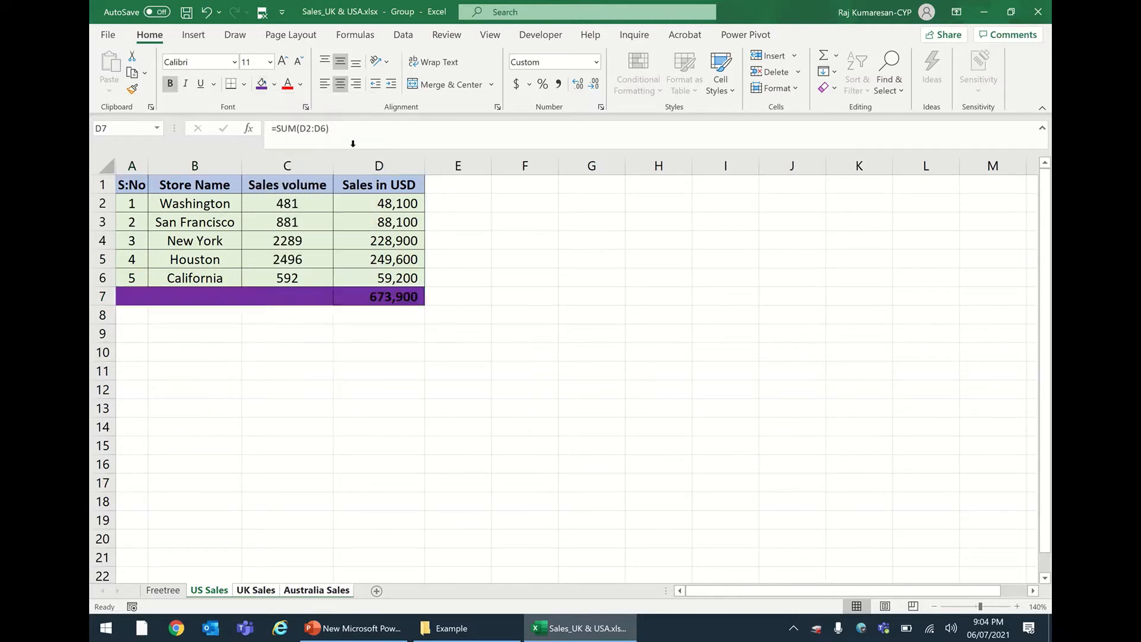
pyautogui.click(301, 84)
pyautogui.click(291, 144)
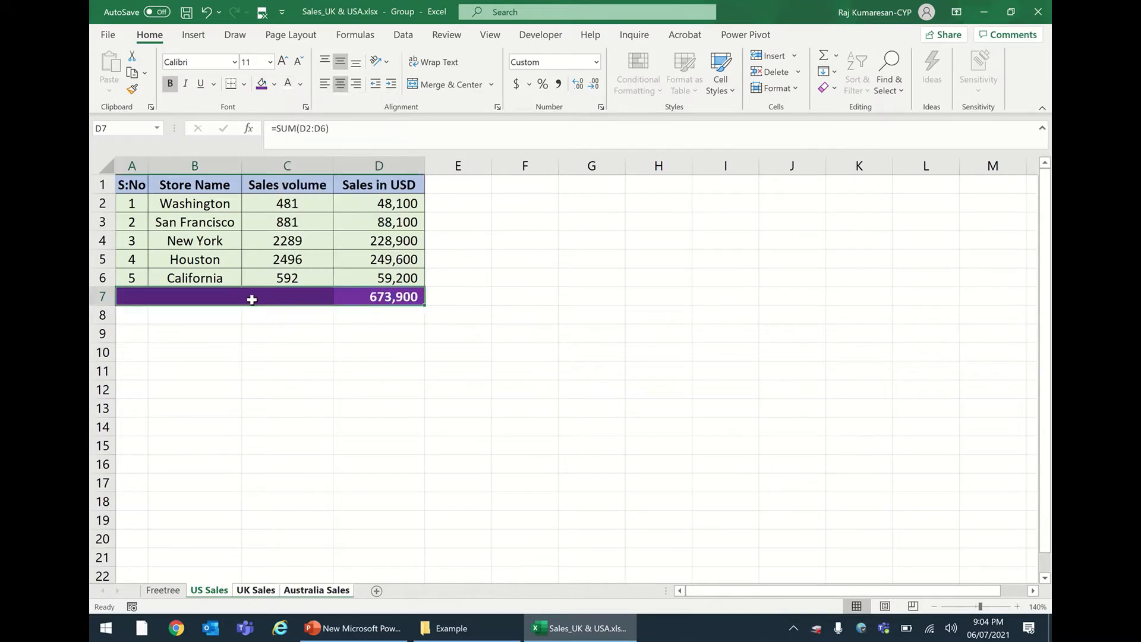
# Enter the label TOTAL in A7 of the grouped sheets and left-align it
pyautogui.click(144, 300)
pyautogui.write('G')
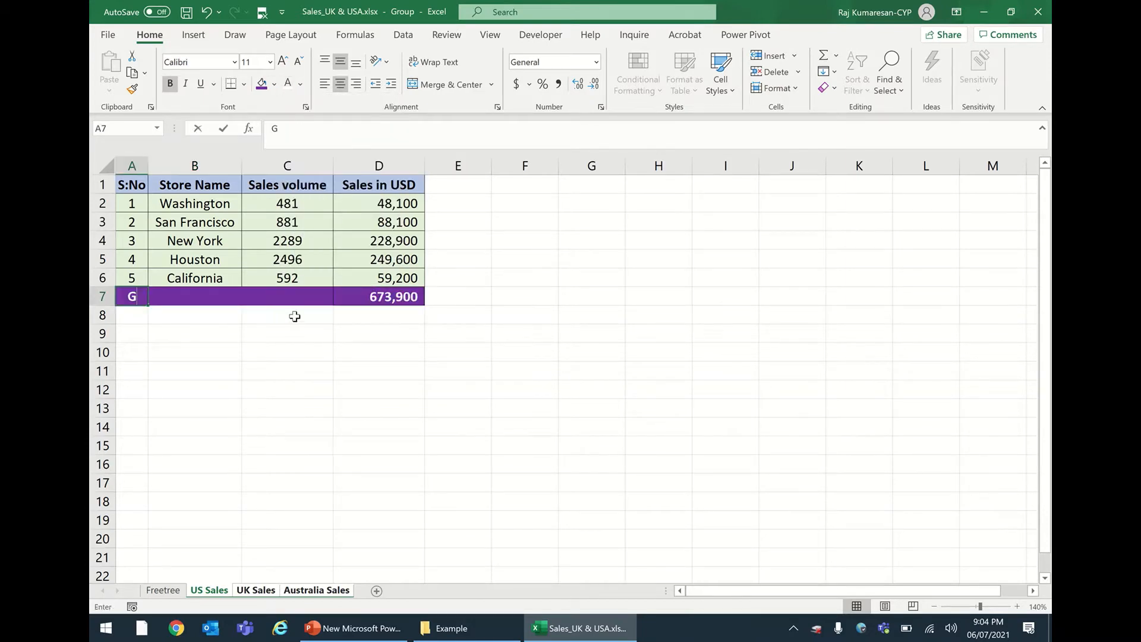
pyautogui.write('RA')
pyautogui.press('BackSpace')
pyautogui.press('BackSpace')
pyautogui.press('BackSpace')
pyautogui.write('TOT')
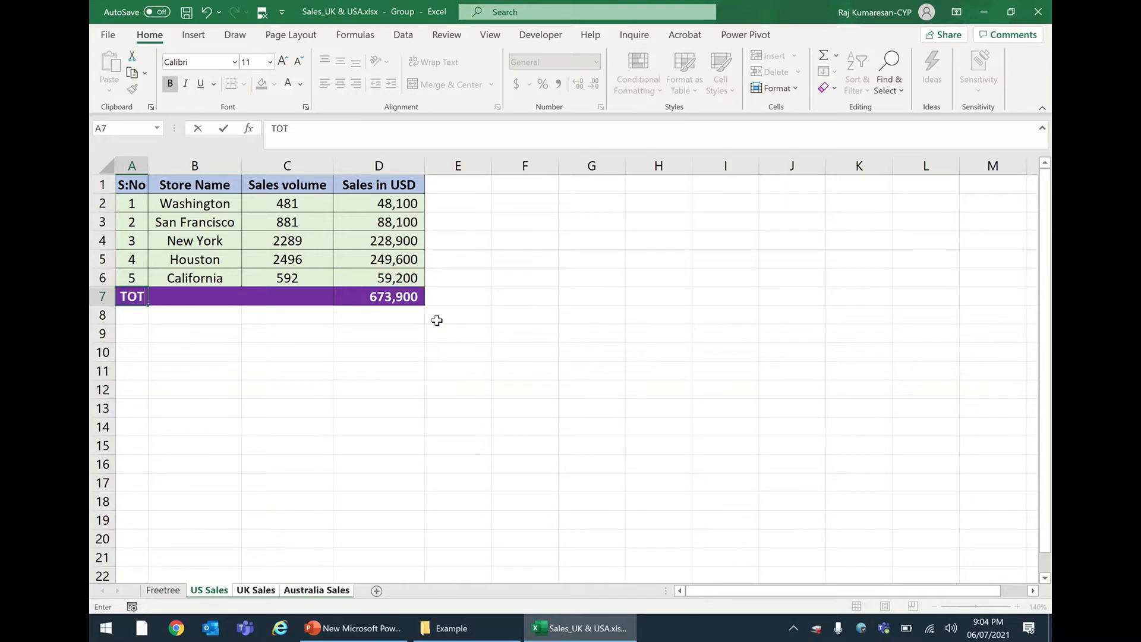
pyautogui.write('AL')
pyautogui.press('Return')
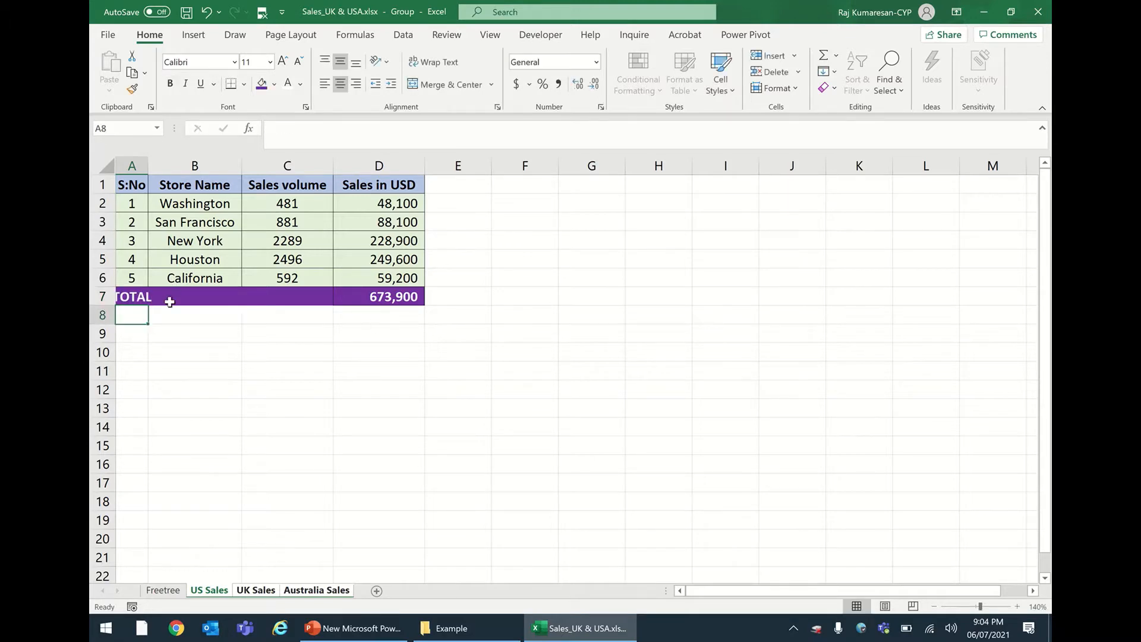
pyautogui.press('Up')
pyautogui.click(328, 84)
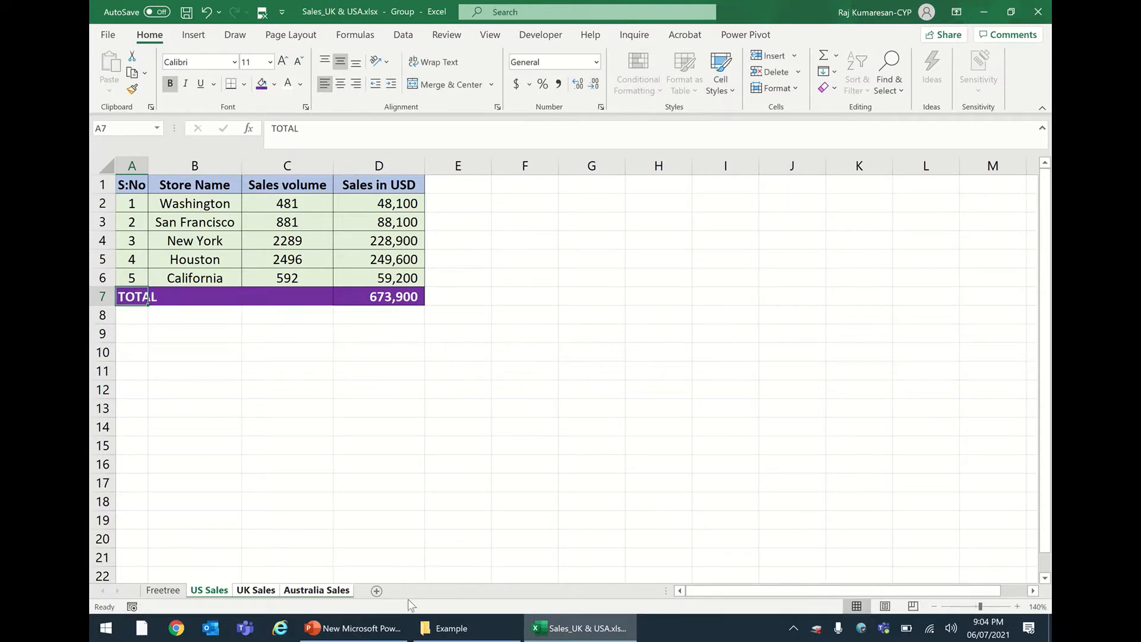
# Ungroup the sheets and check the formatting on the UK, Australia and US sheets
pyautogui.rightClick(225, 595)
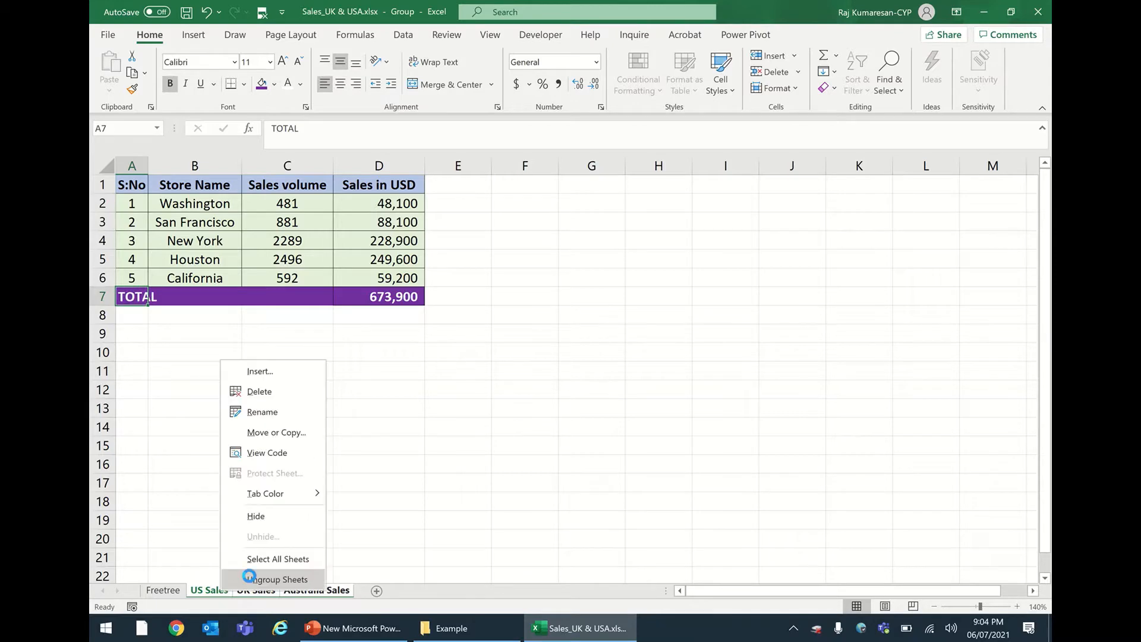
pyautogui.click(250, 575)
pyautogui.click(250, 591)
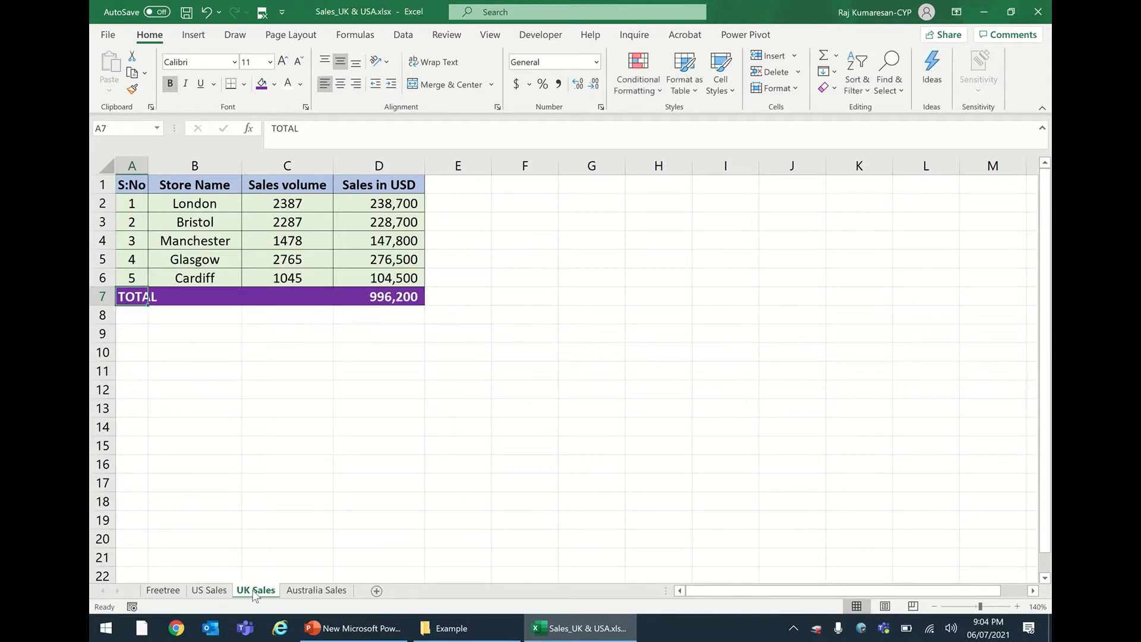
pyautogui.click(304, 591)
pyautogui.click(253, 591)
pyautogui.click(220, 593)
pyautogui.click(299, 591)
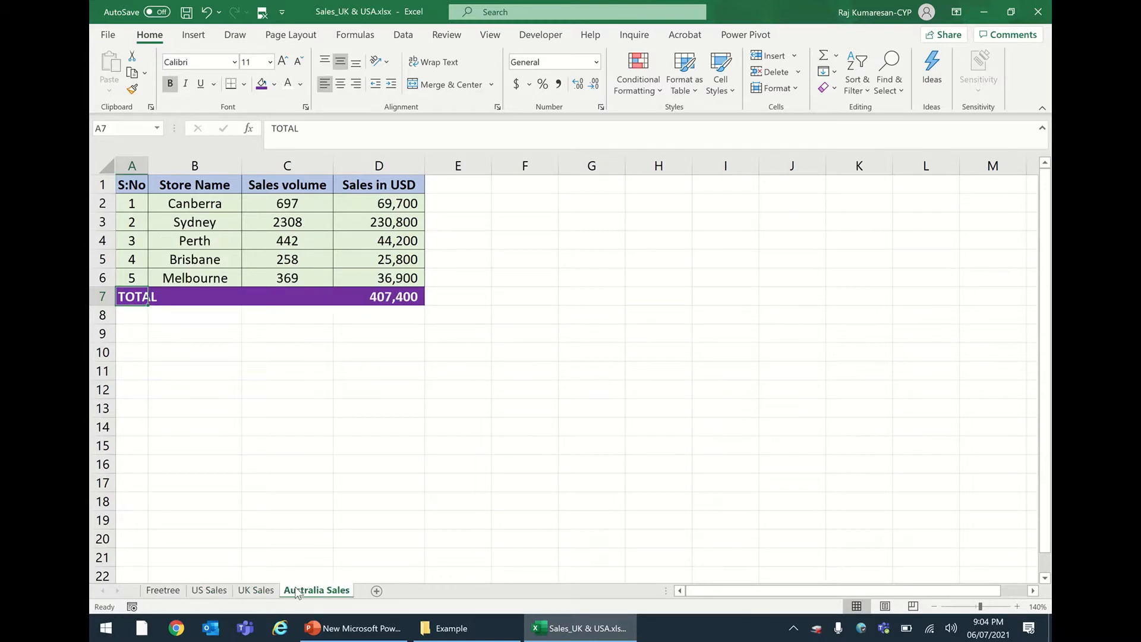
# Delete the Sales in USD total in D7 on the Australia Sales, UK Sales and US Sales sheets
pyautogui.click(376, 300)
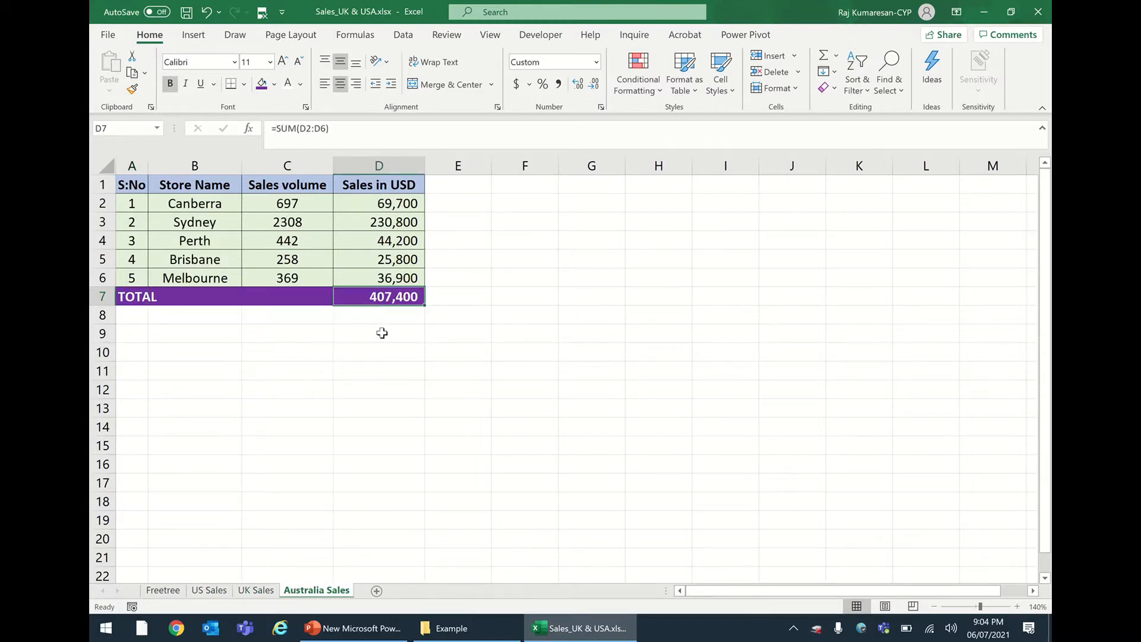
pyautogui.press('Delete')
pyautogui.click(256, 590)
pyautogui.click(414, 301)
pyautogui.press('Delete')
pyautogui.click(417, 410)
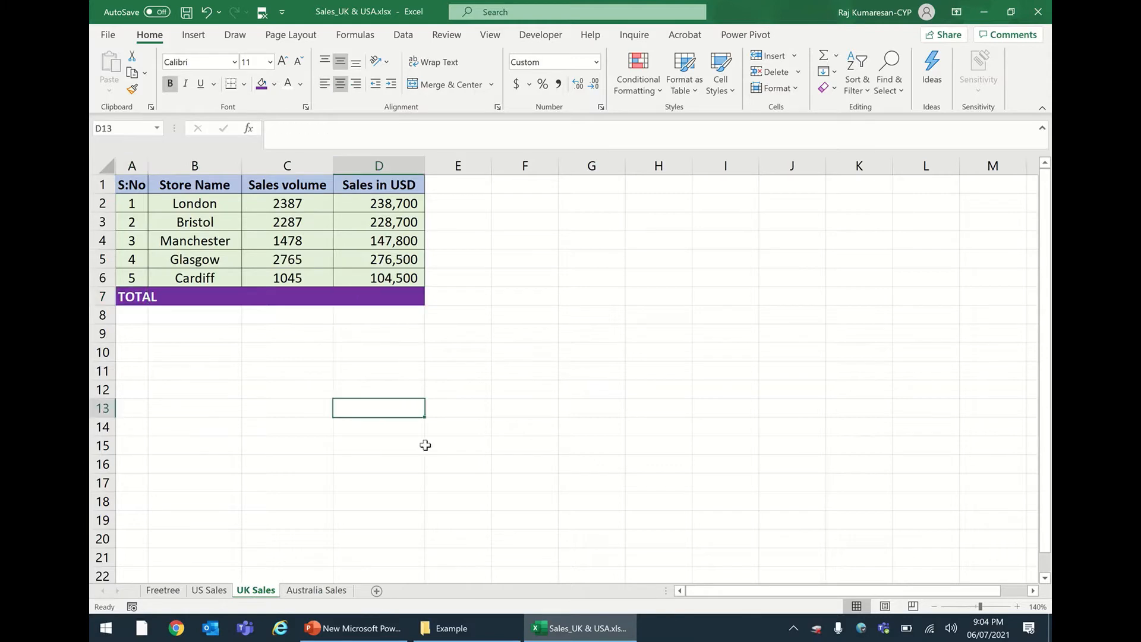
pyautogui.click(209, 591)
pyautogui.press('Right')
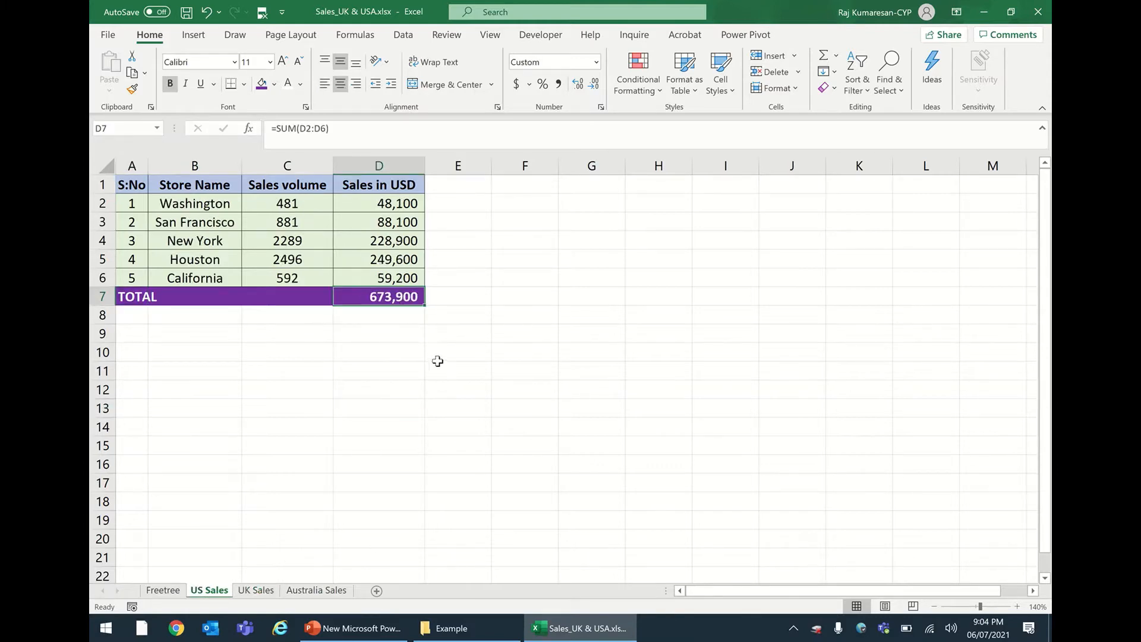
pyautogui.press('Delete')
pyautogui.click(458, 408)
# Group the US, UK and Australia sales sheets and total D2:D6 in D7 on all of them with AutoSum
pyautogui.keyDown('ctrl'); pyautogui.click(255, 590); pyautogui.keyUp('ctrl')
pyautogui.keyDown('ctrl'); pyautogui.click(308, 591); pyautogui.keyUp('ctrl')
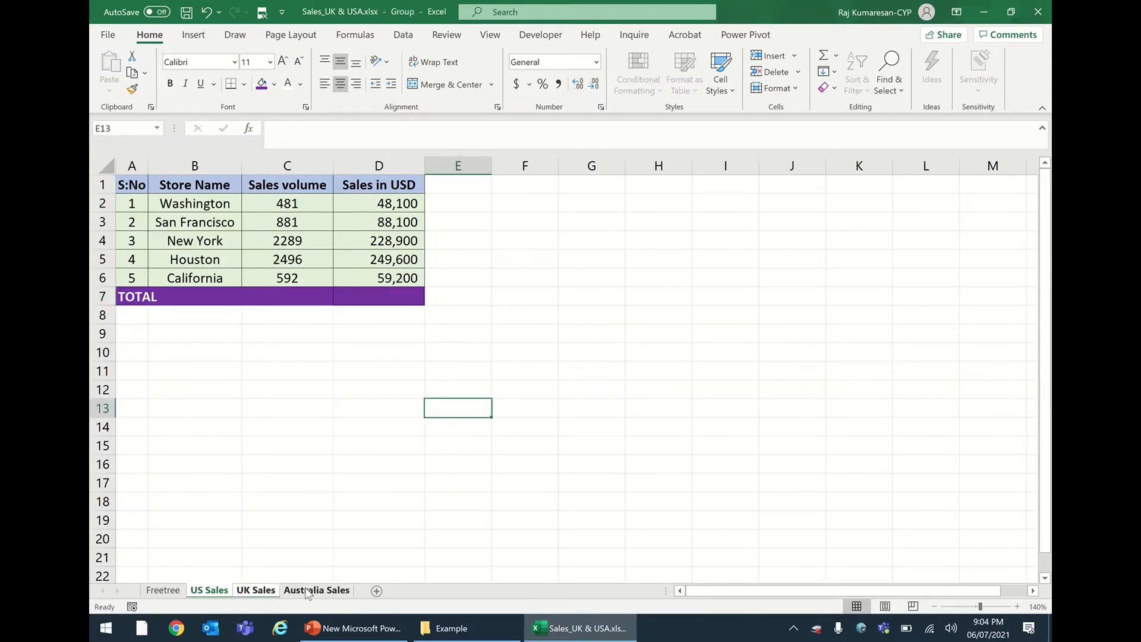
pyautogui.click(392, 300)
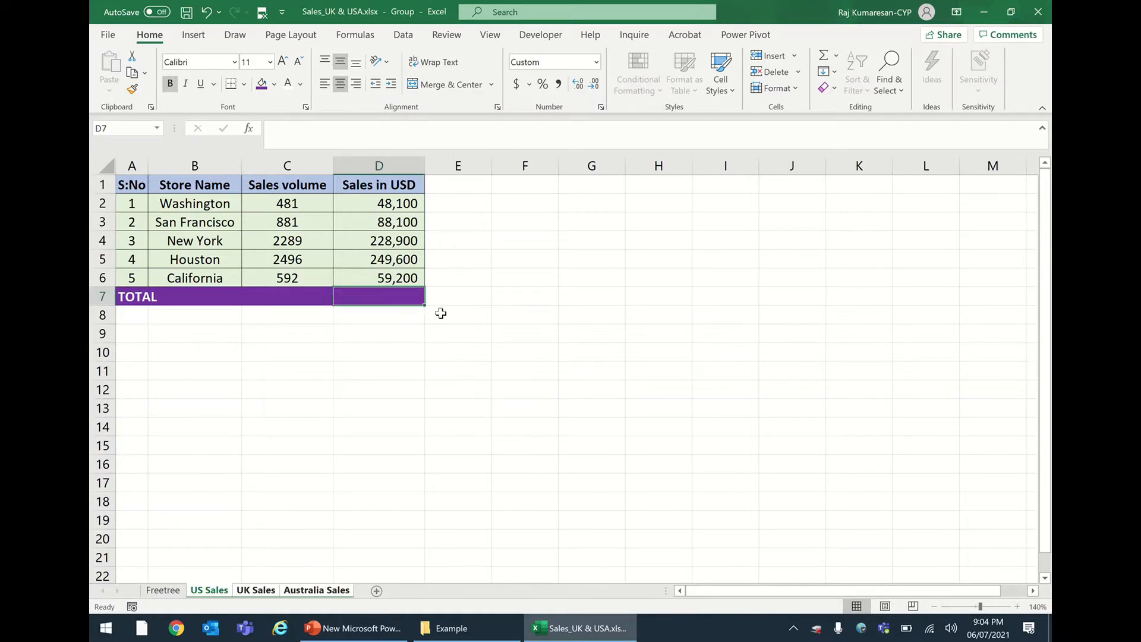
pyautogui.hotkey('alt', '=')
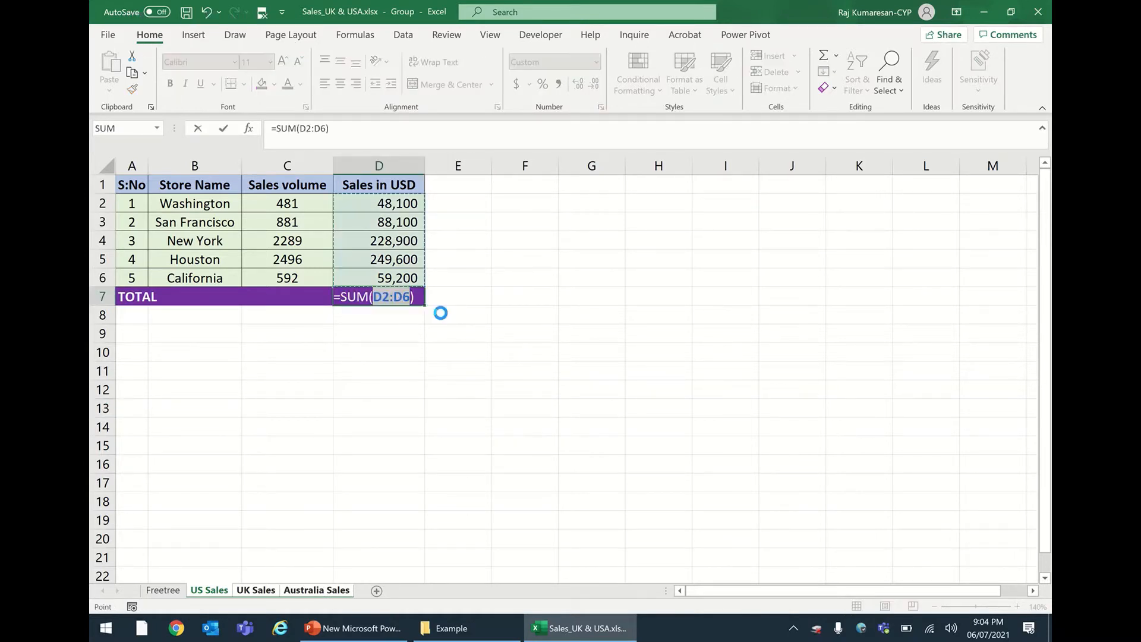
pyautogui.press('Return')
# Ungroup the sheets and check the D7 total on the UK, Australia and US sheets
pyautogui.rightClick(215, 588)
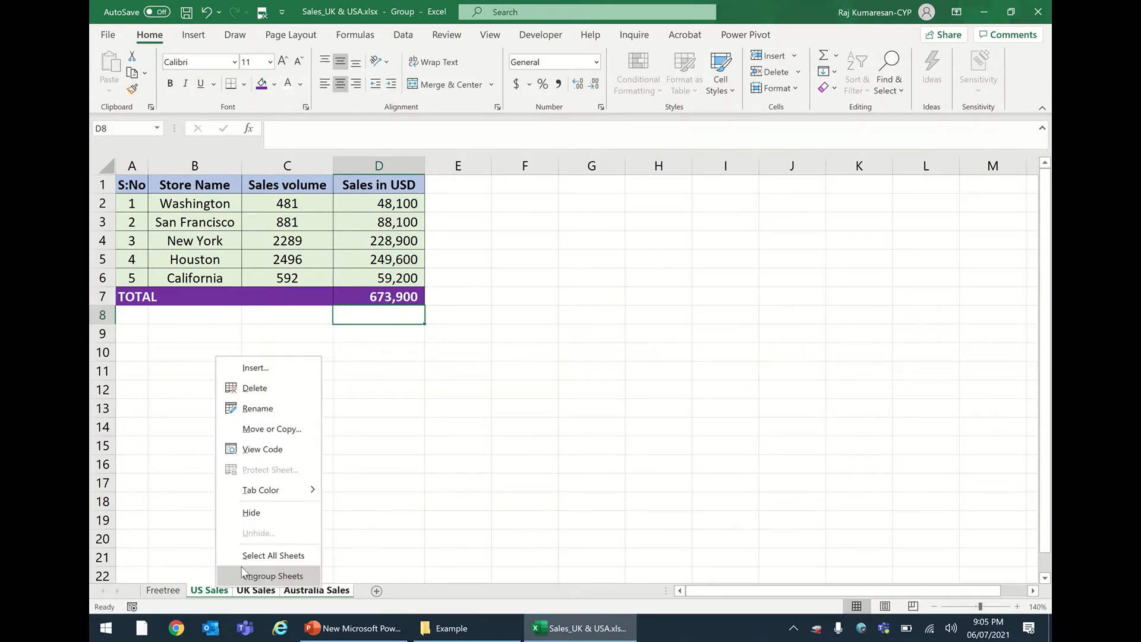
pyautogui.click(243, 572)
pyautogui.click(256, 590)
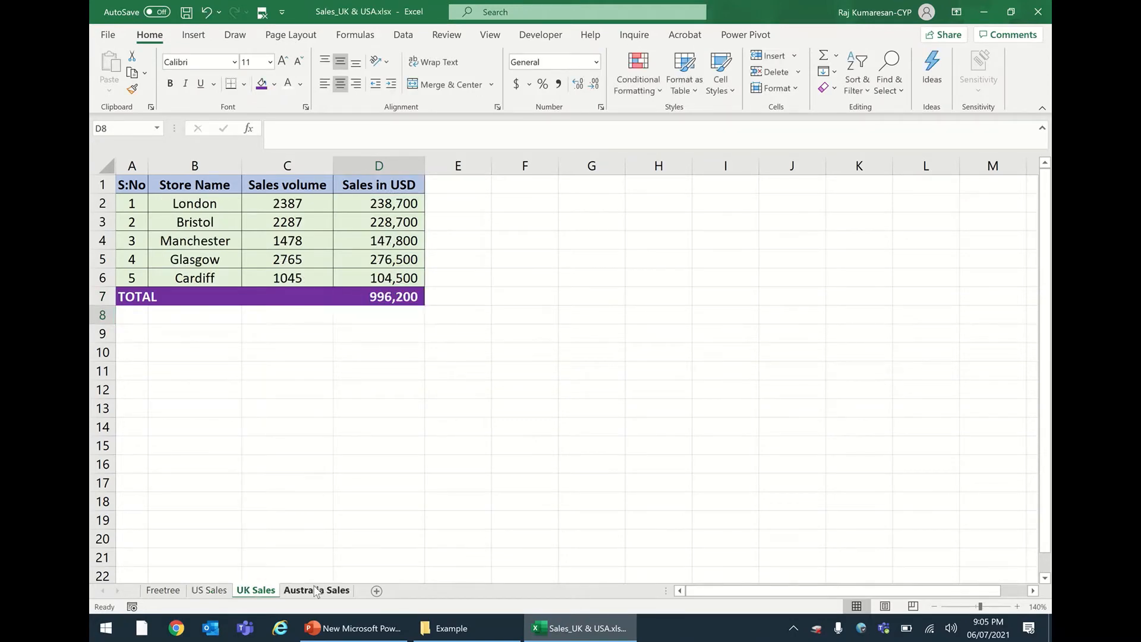
pyautogui.click(324, 590)
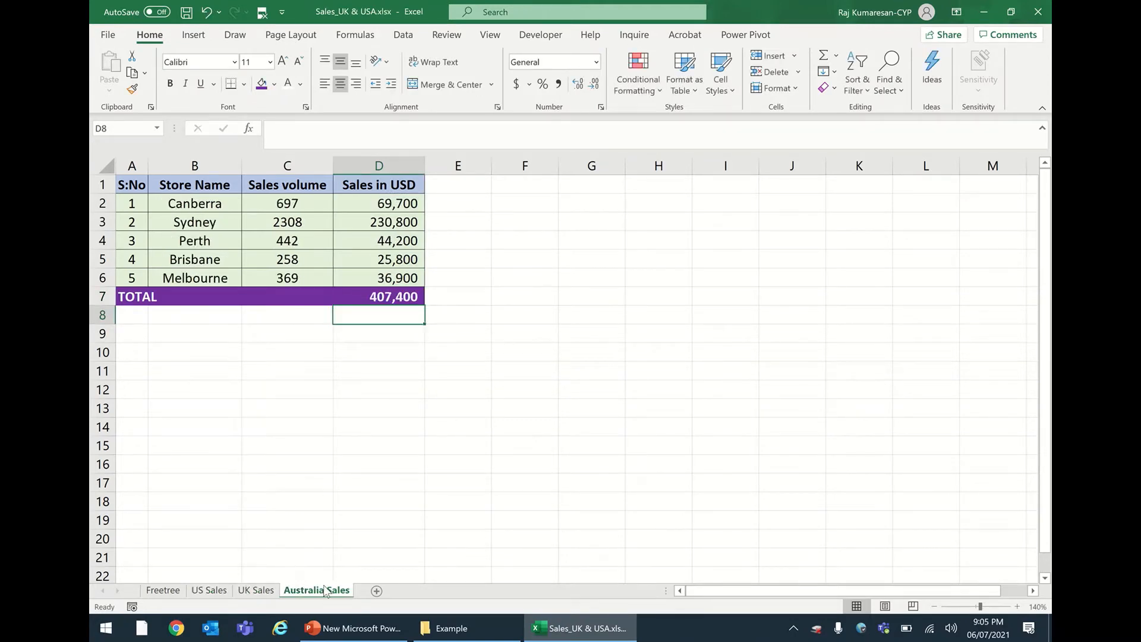
pyautogui.click(216, 591)
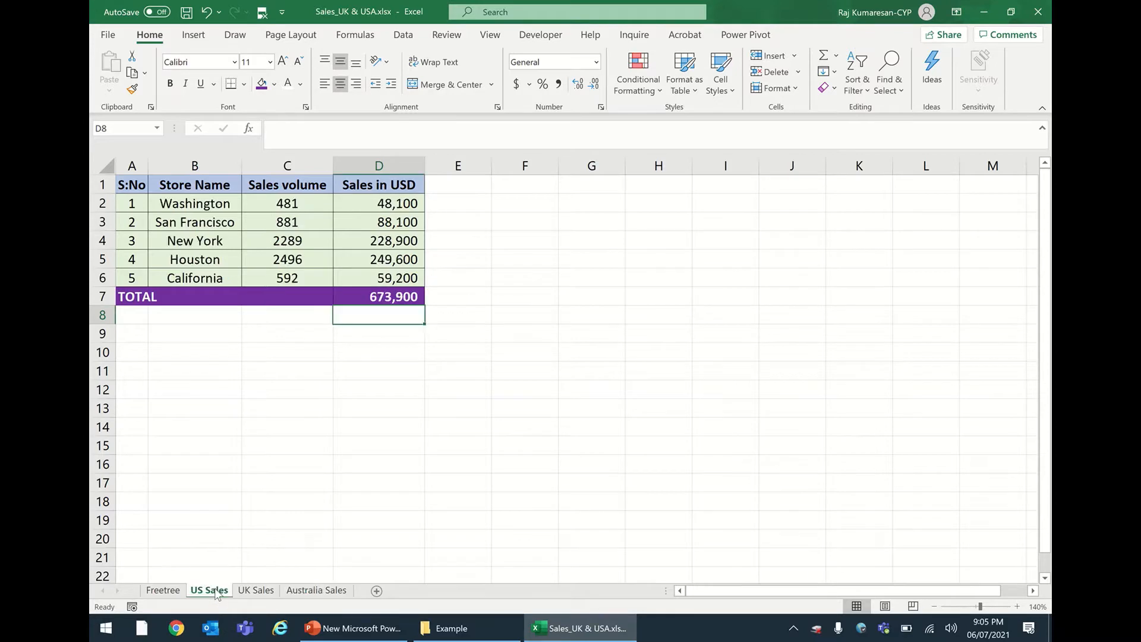
pyautogui.click(318, 590)
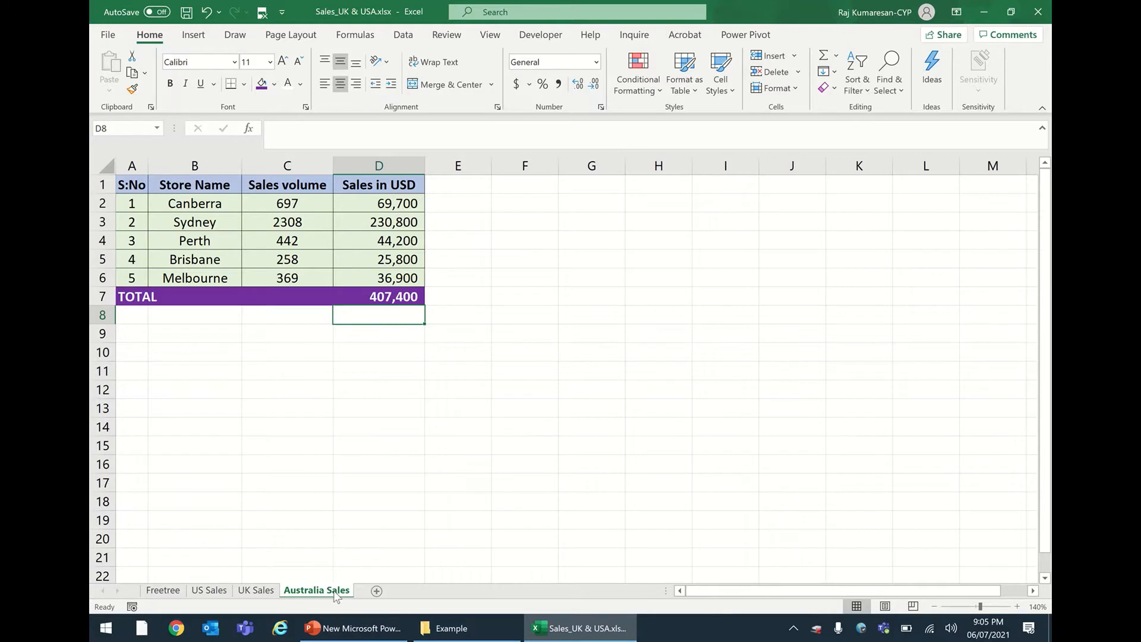
# Duplicate the Australia Sales sheet after the last sheet and rename the copy Overall
pyautogui.moveTo(336, 596); pyautogui.dragTo(377, 580)
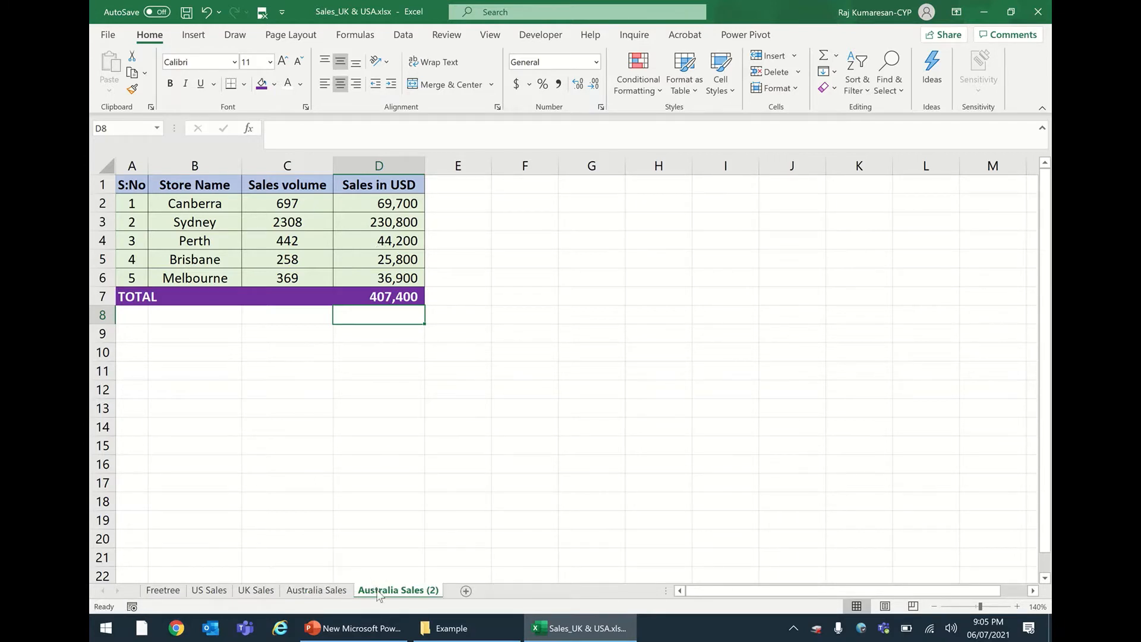
pyautogui.doubleClick(381, 596)
pyautogui.write('oVERAL')
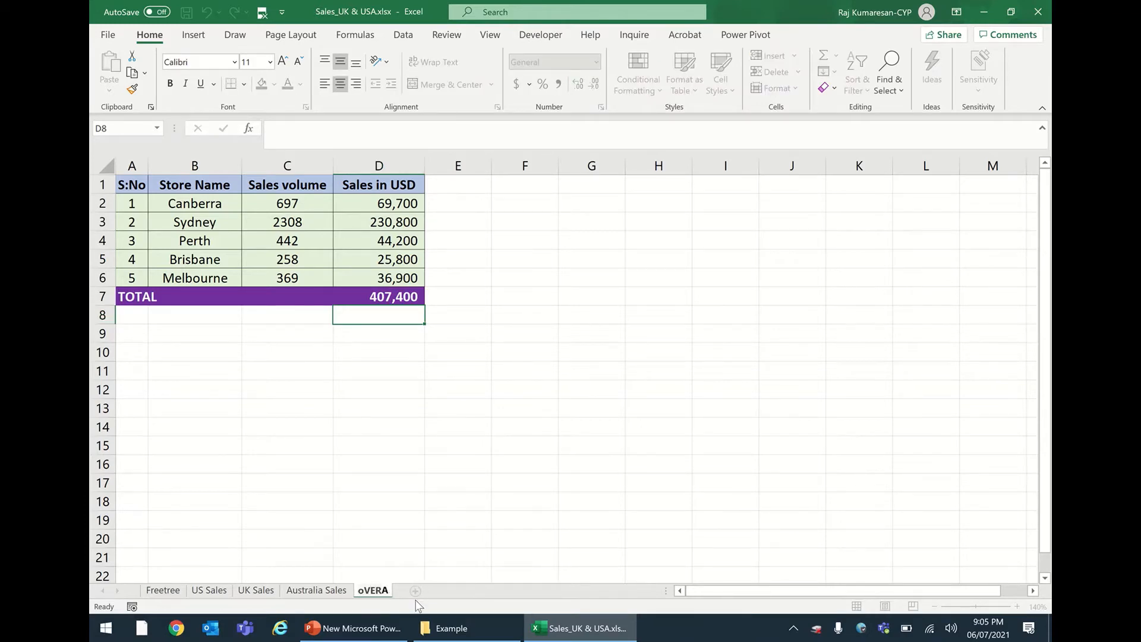
pyautogui.press('BackSpace')
pyautogui.press('BackSpace')
pyautogui.press('BackSpace')
pyautogui.press('BackSpace')
pyautogui.press('BackSpace')
pyautogui.write('Overall')
pyautogui.press('Return')
# Clear the store names, sales volumes and USD sales in B2:D6 on the Overall sheet
pyautogui.click(321, 466)
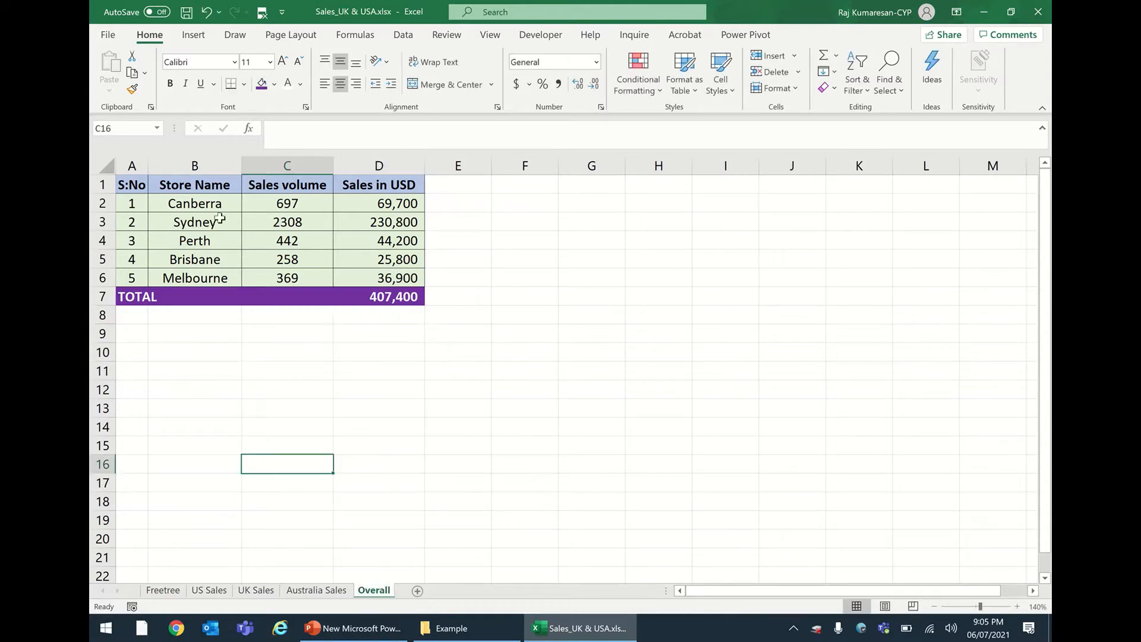
pyautogui.moveTo(215, 197); pyautogui.dragTo(373, 271)
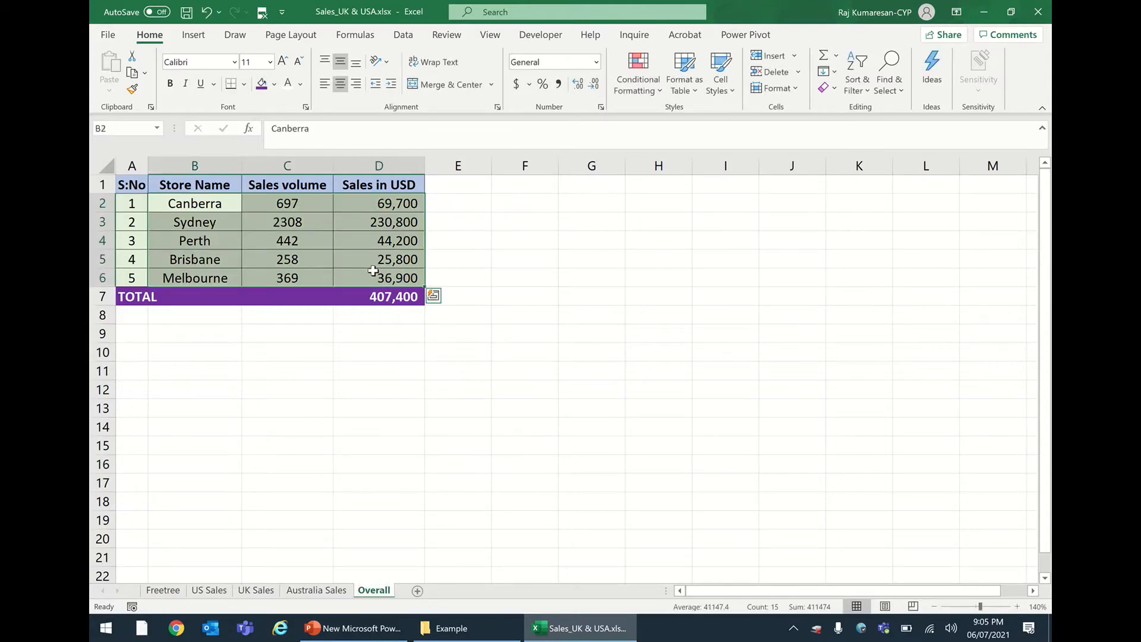
pyautogui.press('Delete')
# Enter ='Australia Sales'!D7+'UK Sales'!D7+'US Sales'!D7 in D7 of the Overall sheet to add the three sheets' USD totals
pyautogui.click(392, 299)
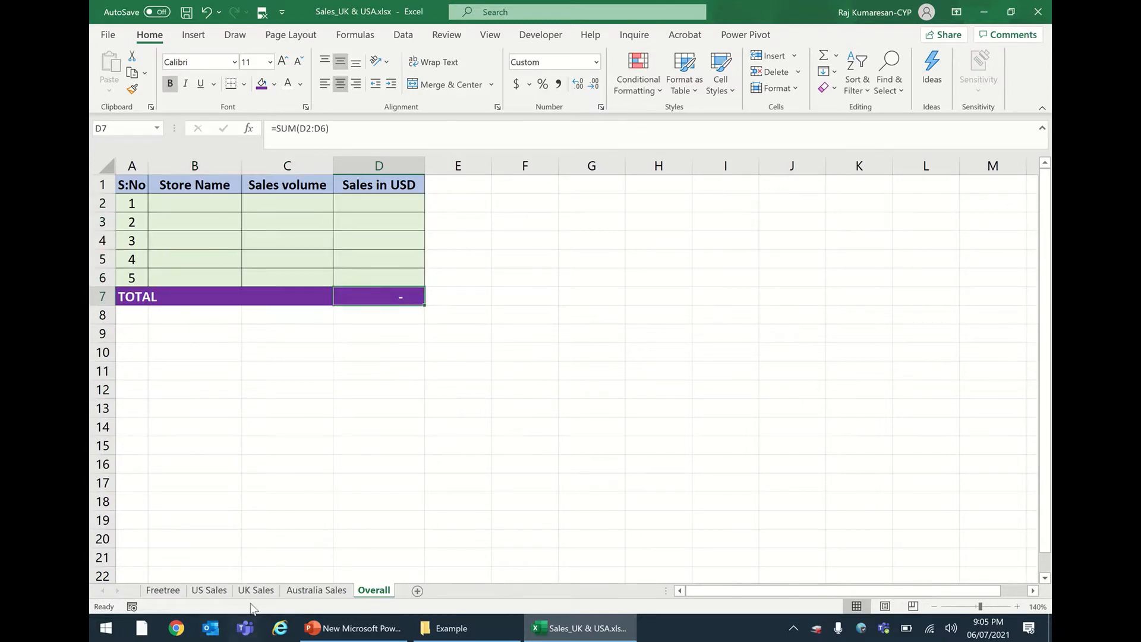
pyautogui.write('=')
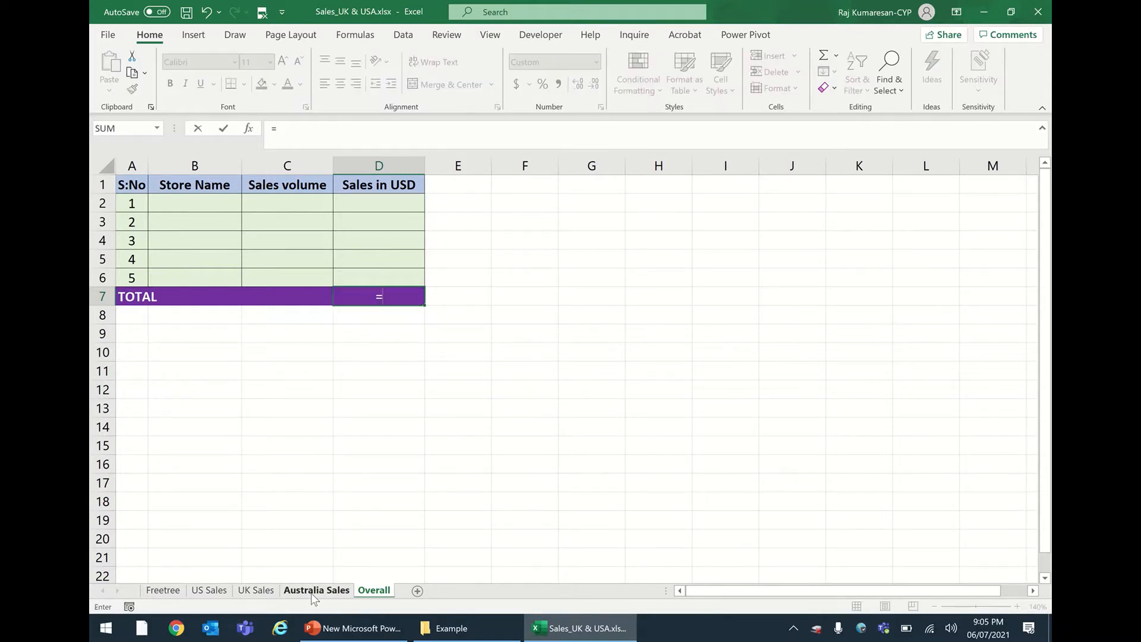
pyautogui.click(315, 592)
pyautogui.click(398, 298)
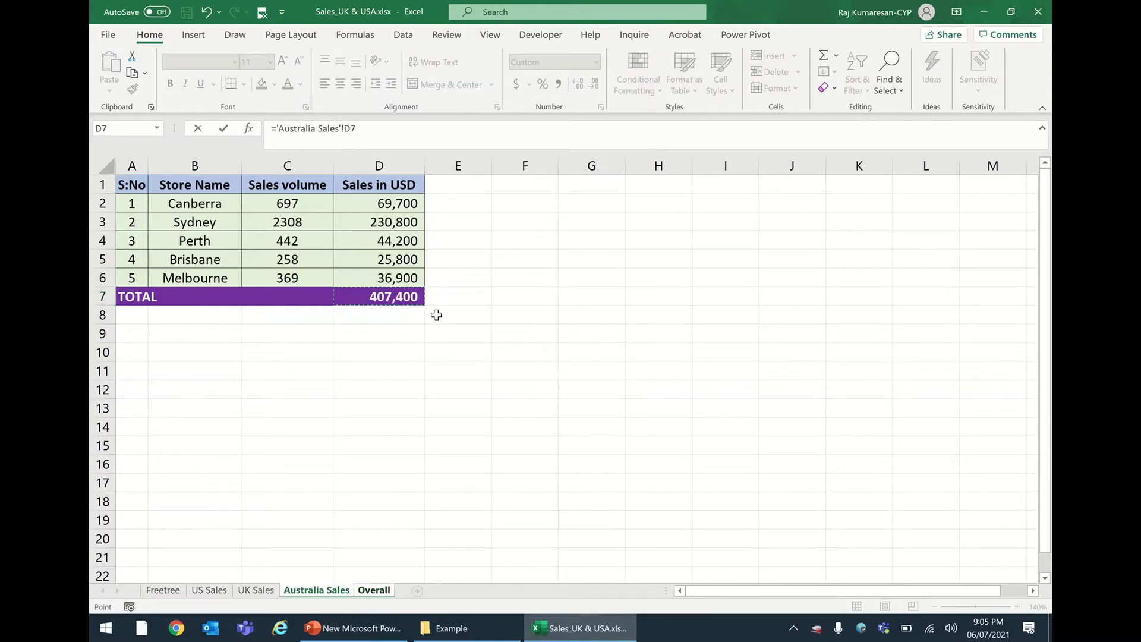
pyautogui.write('+')
pyautogui.click(256, 590)
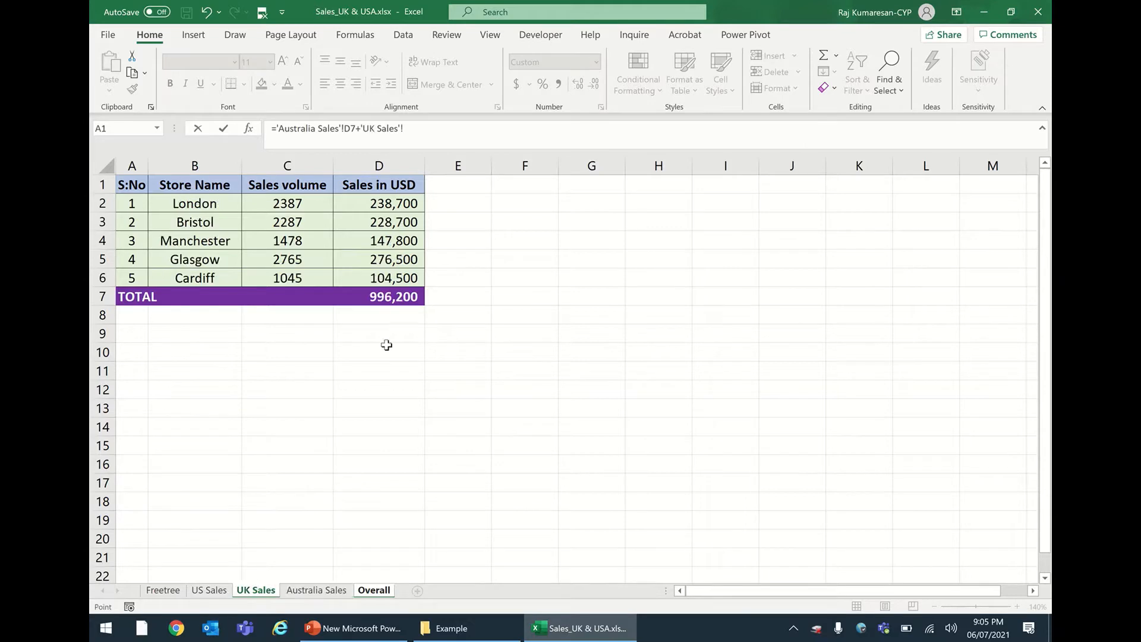
pyautogui.click(389, 298)
pyautogui.write('+')
pyautogui.click(209, 590)
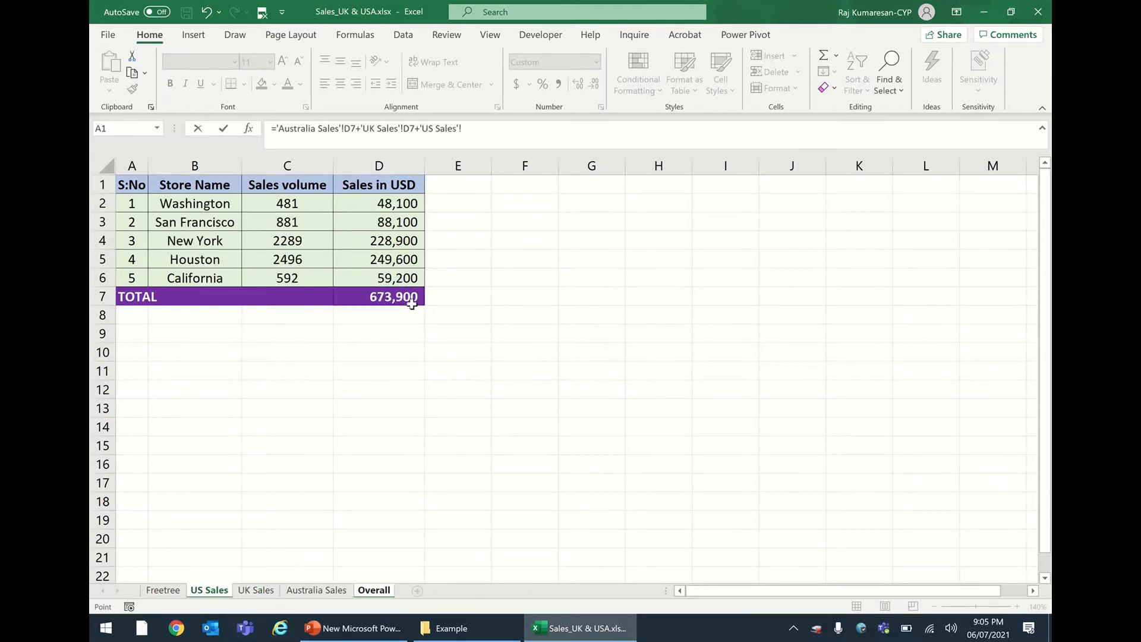
pyautogui.click(392, 297)
pyautogui.press('Return')
pyautogui.click(440, 388)
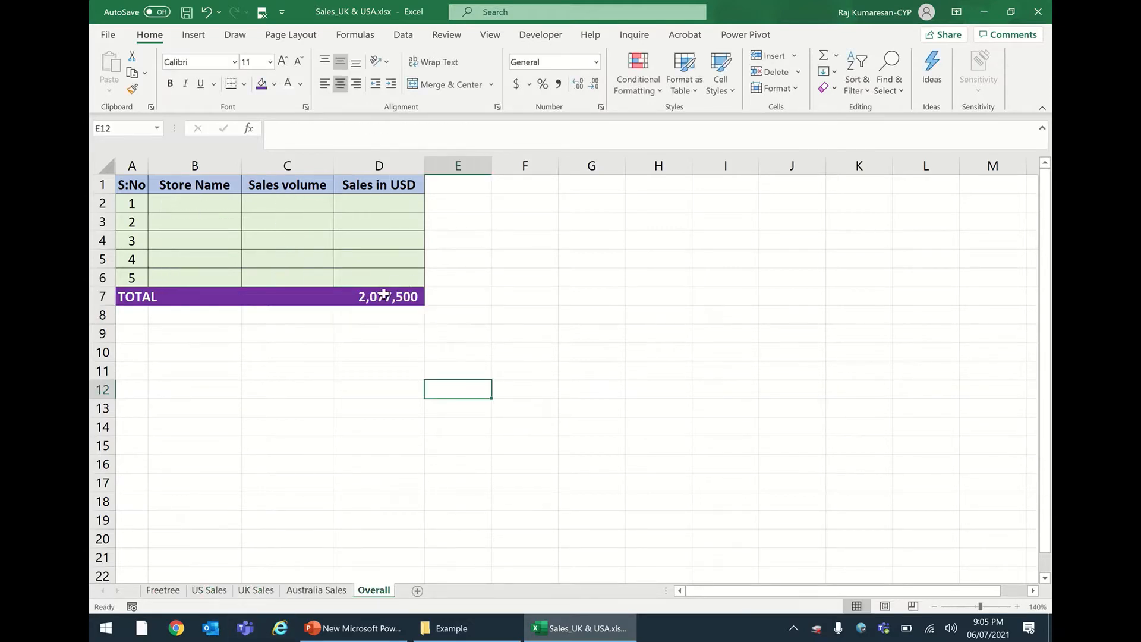
# Copy the combined total formula from D7 to C7 on the Overall sheet
pyautogui.click(382, 296)
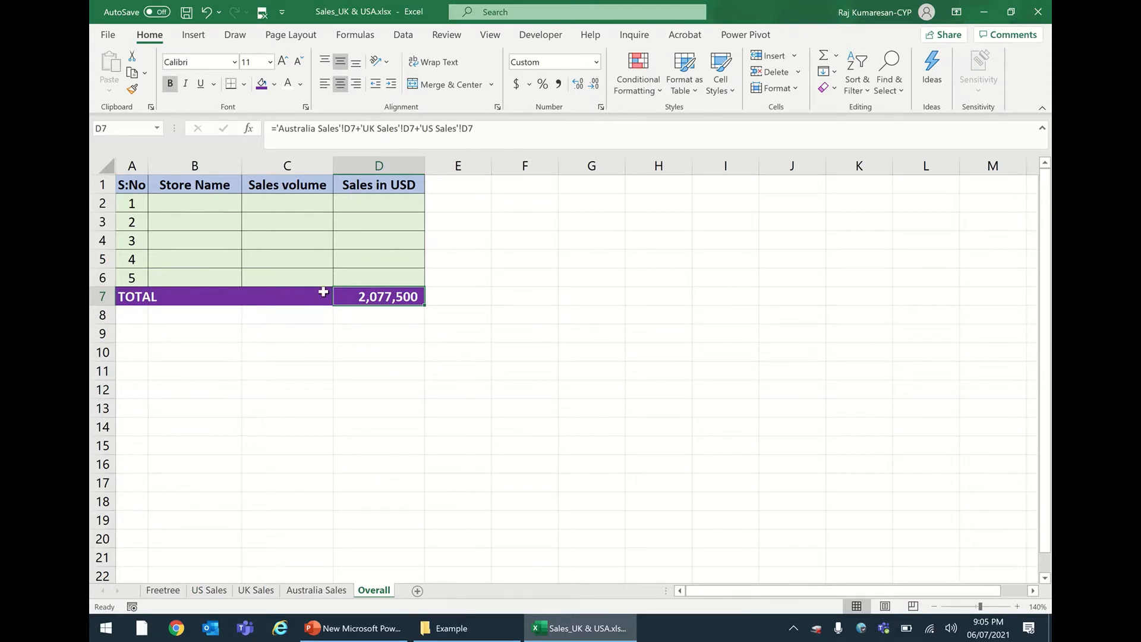
pyautogui.hotkey('ctrl', 'c')
pyautogui.click(304, 296)
pyautogui.hotkey('ctrl', 'v')
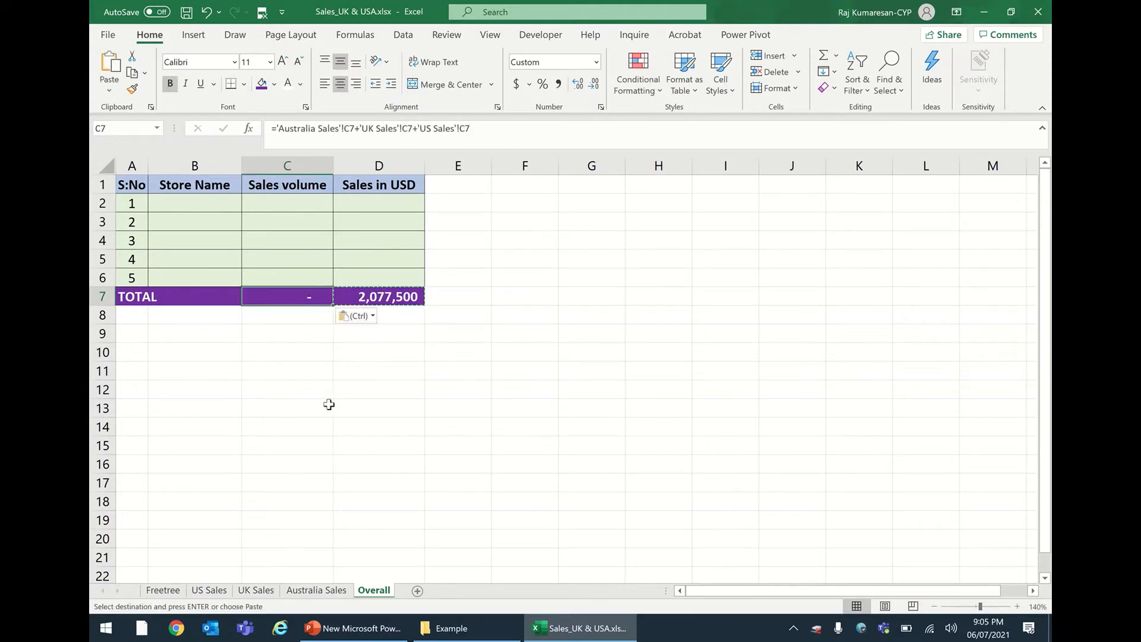
pyautogui.click(326, 402)
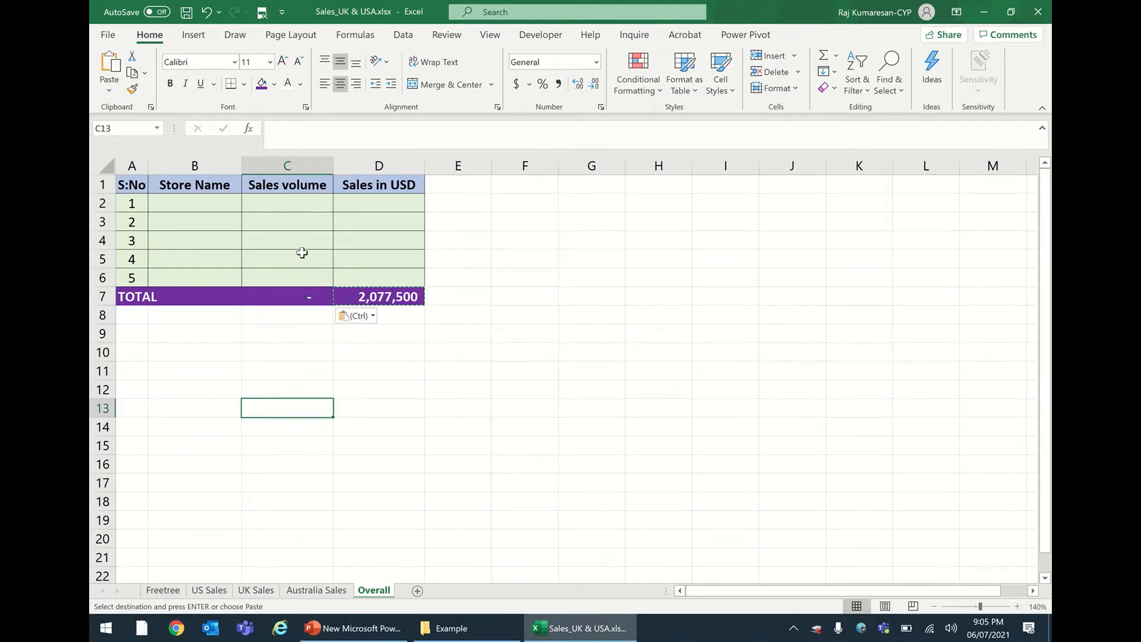
# Group the Australia, UK and US sales sheets and paste the copied D7 total formula into C7 on all three
pyautogui.click(317, 590)
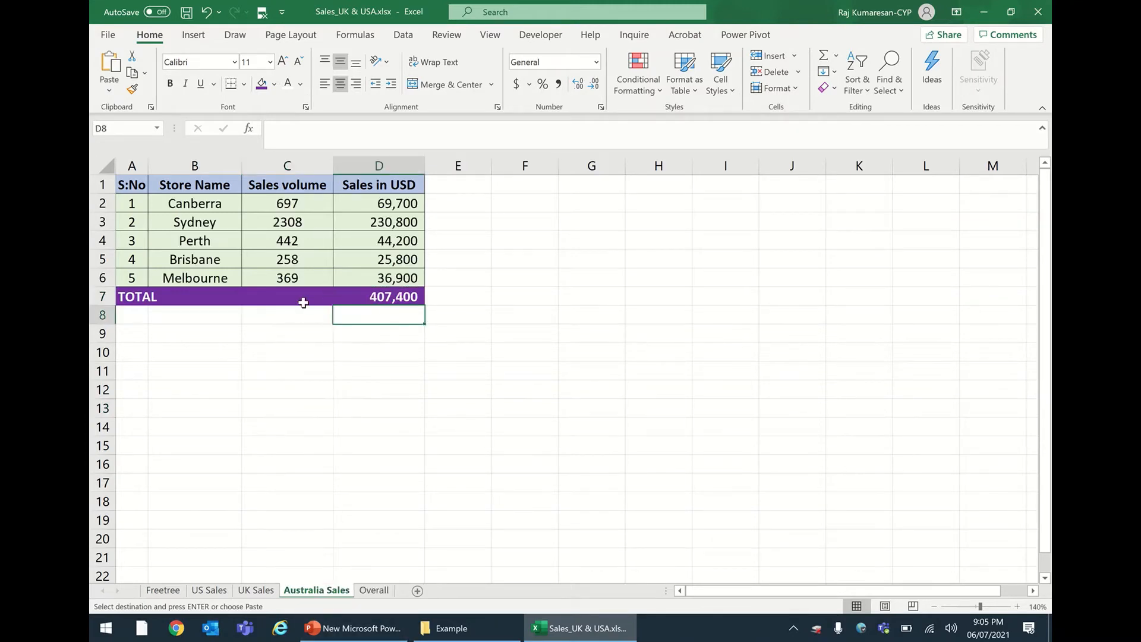
pyautogui.keyDown('ctrl'); pyautogui.click(256, 591); pyautogui.keyUp('ctrl')
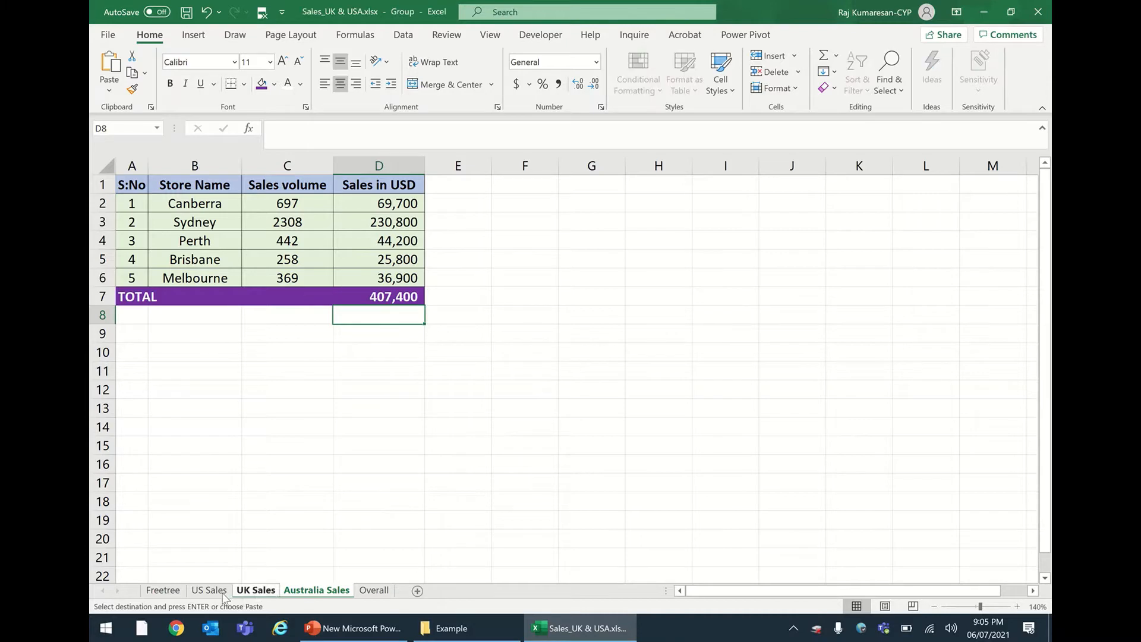
pyautogui.keyDown('ctrl'); pyautogui.click(223, 592); pyautogui.keyUp('ctrl')
pyautogui.click(392, 296)
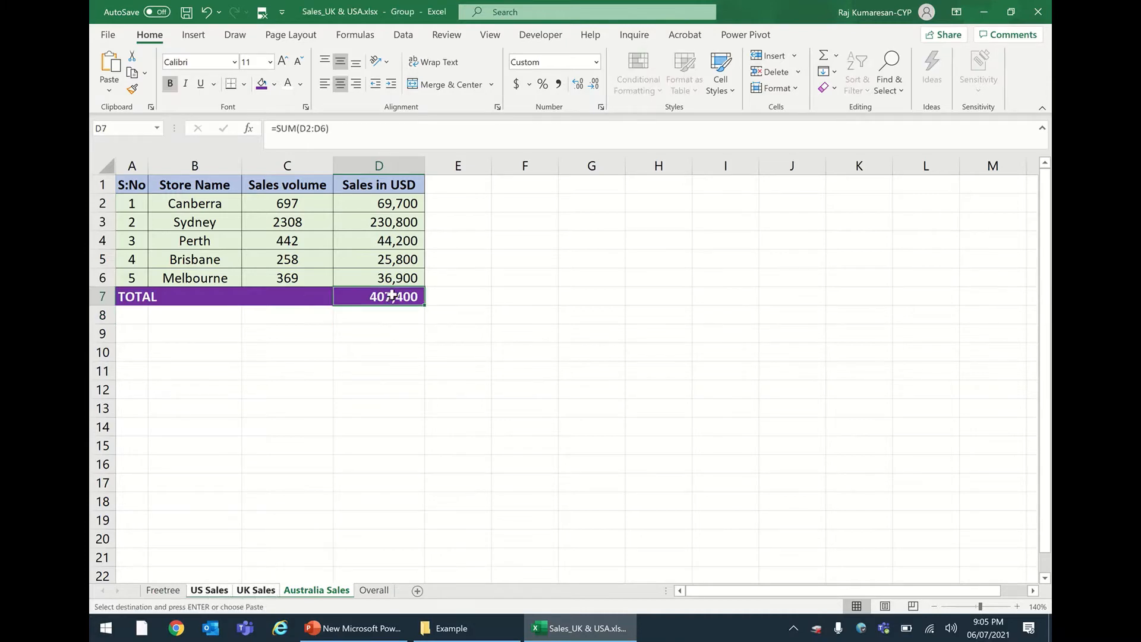
pyautogui.click(315, 295)
pyautogui.hotkey('ctrl', 'v')
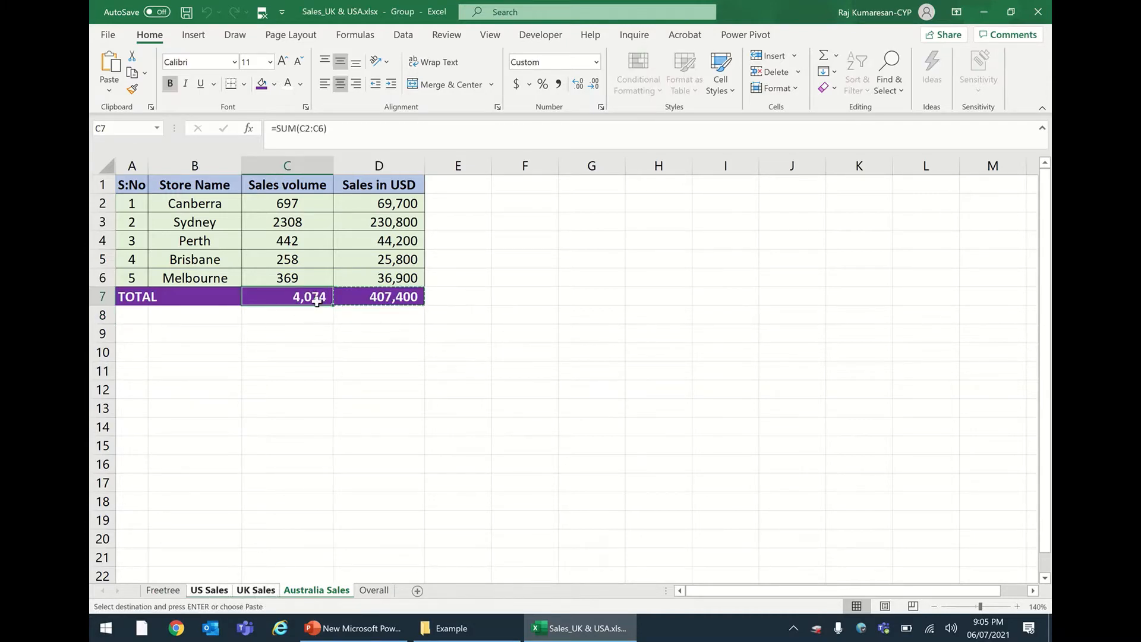
# Ungroup the sheets and check the Sales volume total on the Overall and US Sales sheets
pyautogui.rightClick(309, 592)
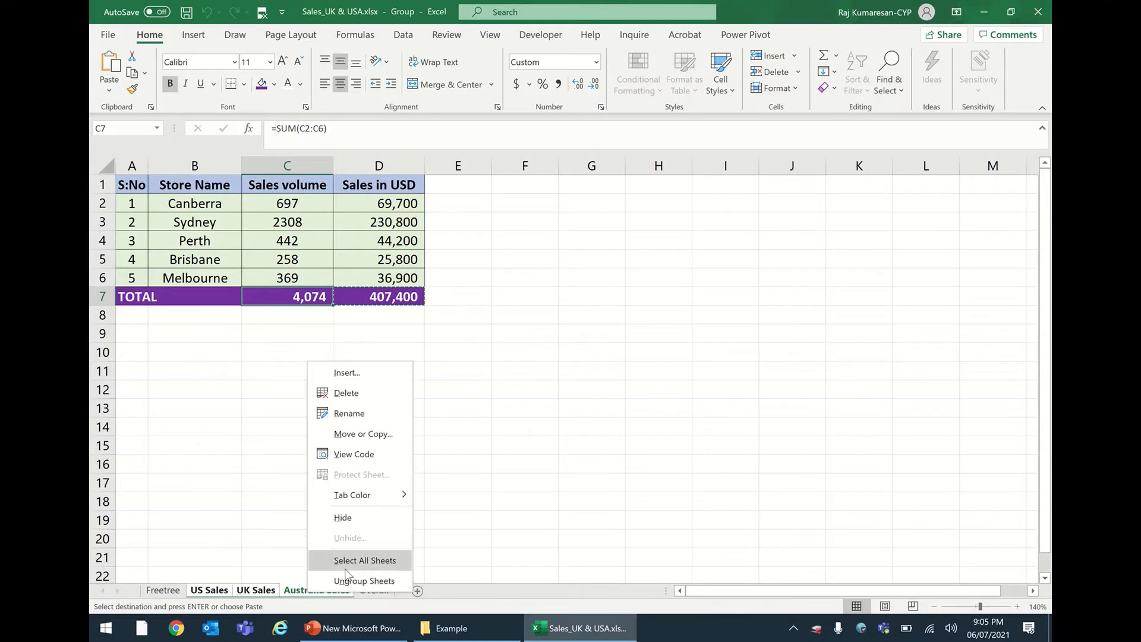
pyautogui.click(348, 609)
pyautogui.click(371, 590)
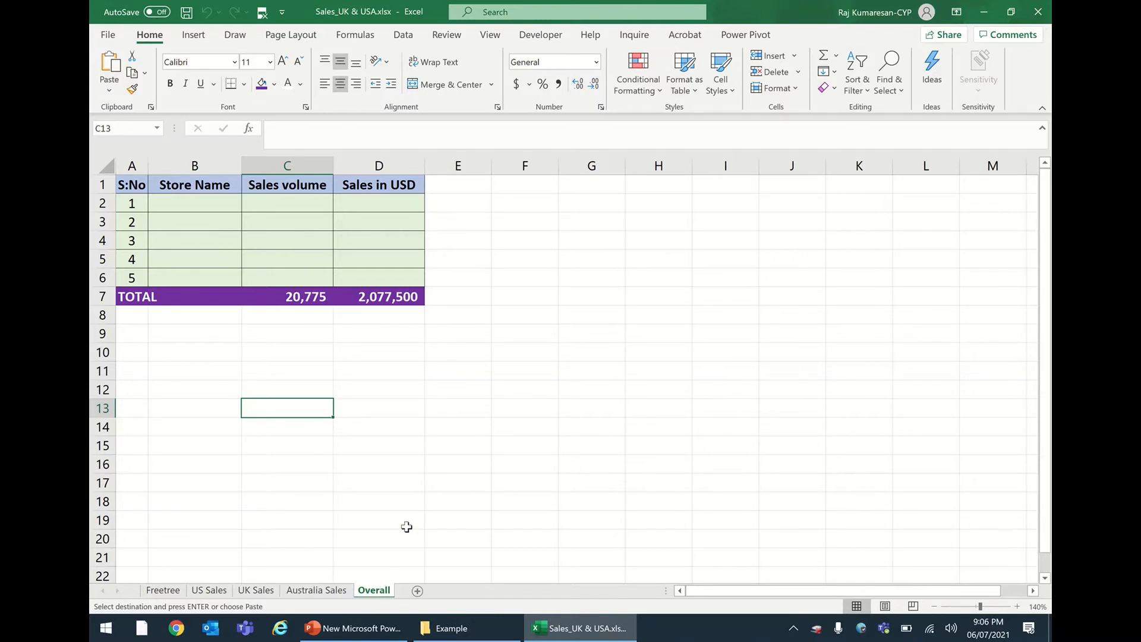
pyautogui.click(210, 590)
pyautogui.click(307, 353)
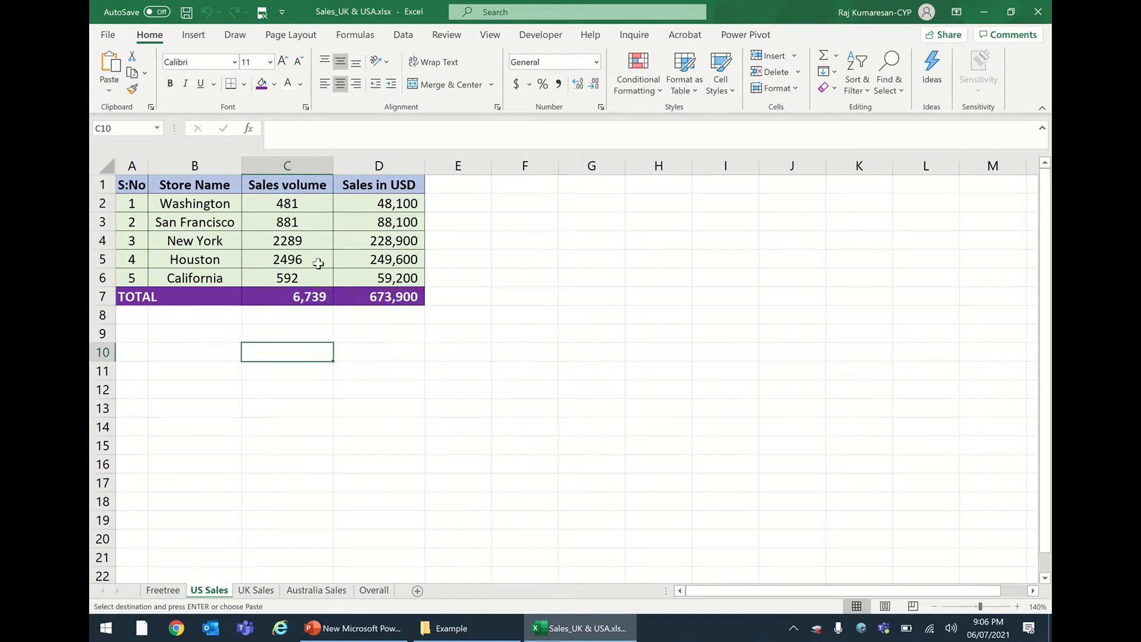
# Delete the Sales volume total in C7 on the US Sales sheet
pyautogui.click(314, 298)
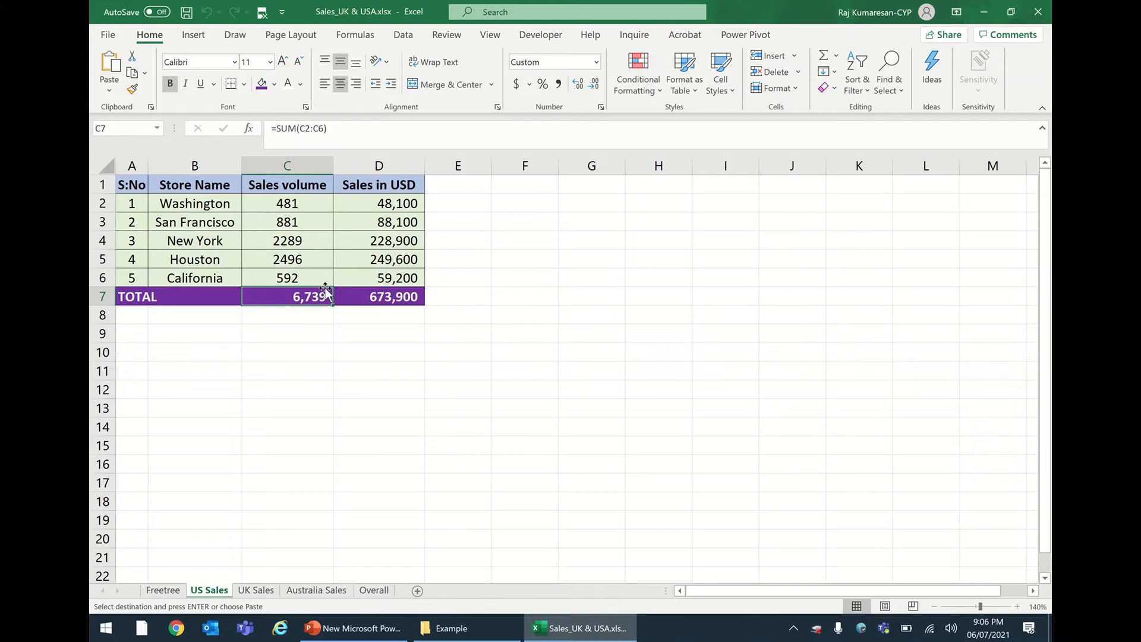
pyautogui.press('Delete')
pyautogui.click(301, 369)
pyautogui.moveTo(290, 202); pyautogui.dragTo(297, 274)
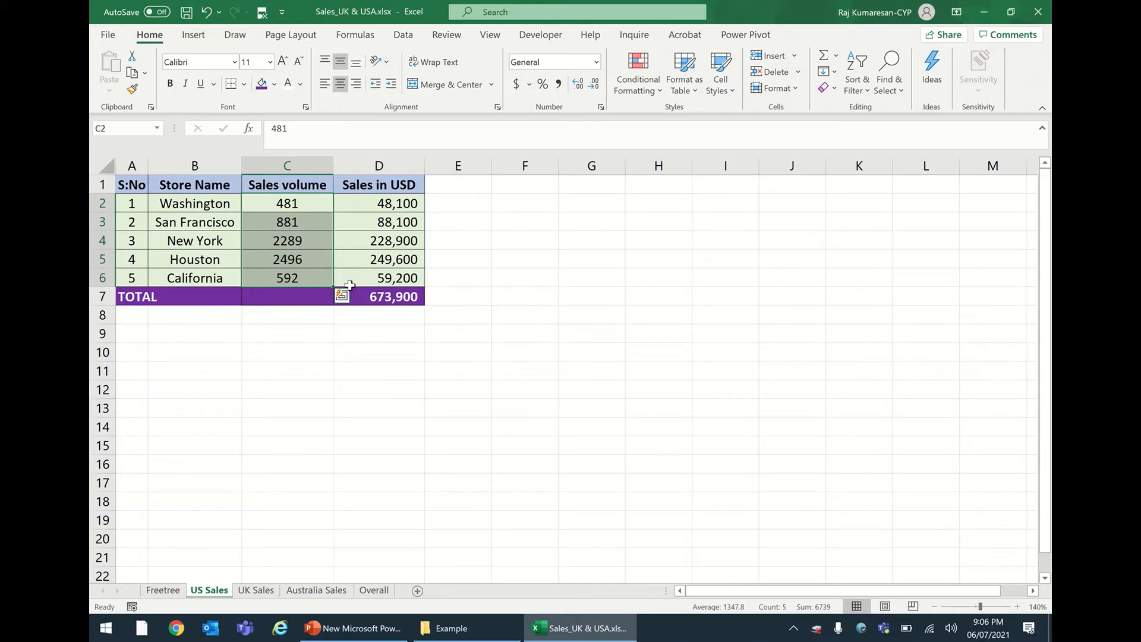
pyautogui.click(338, 339)
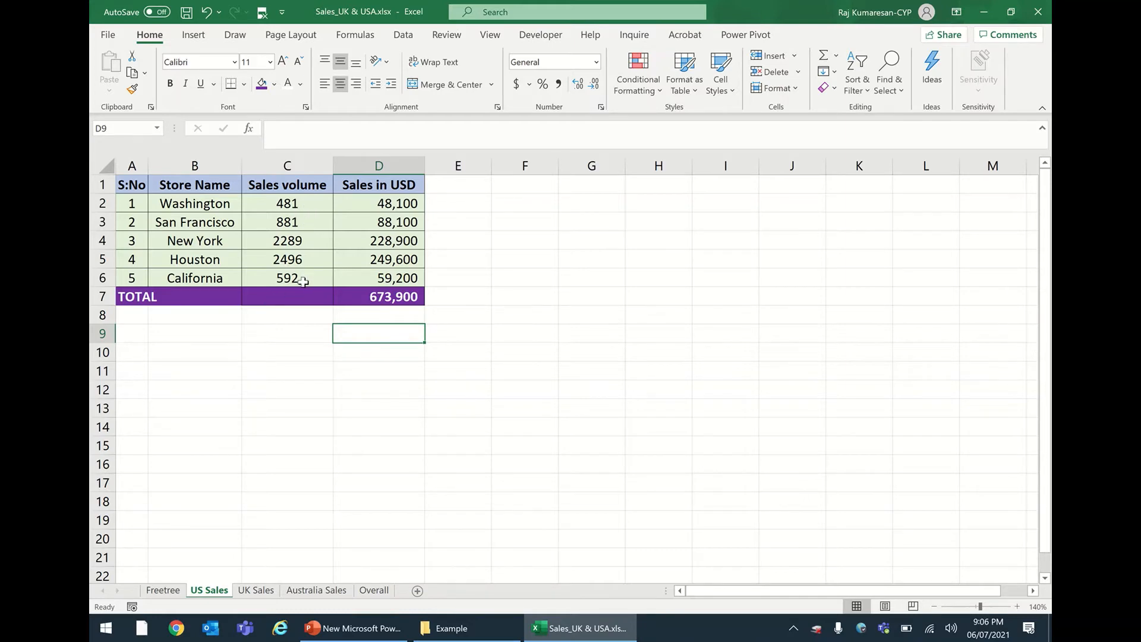
pyautogui.moveTo(296, 204); pyautogui.dragTo(289, 279)
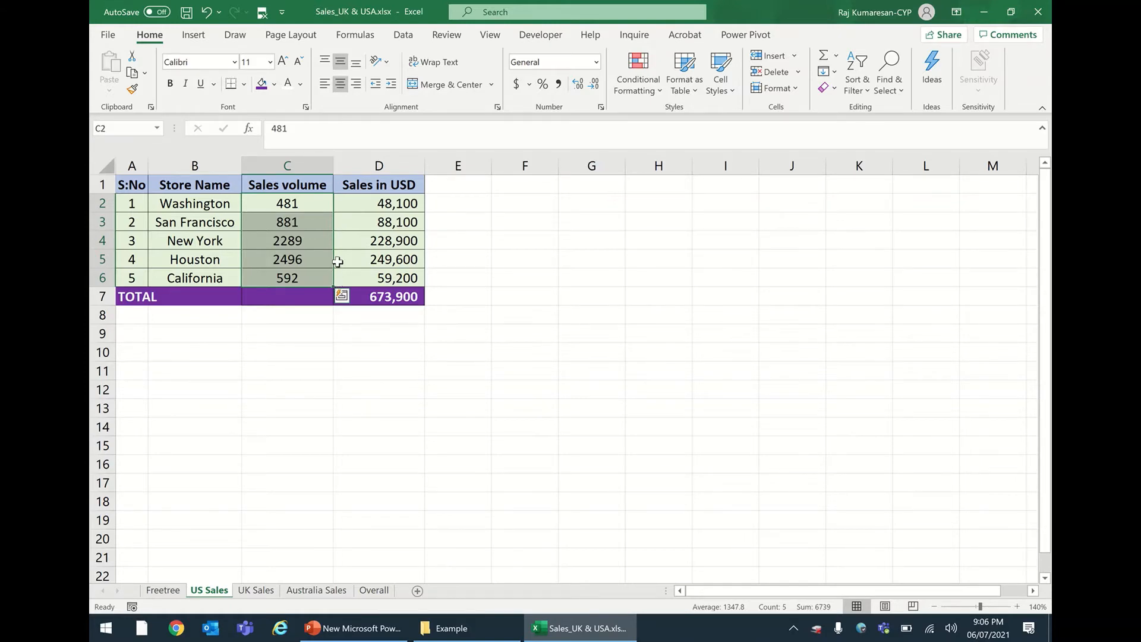
pyautogui.click(305, 318)
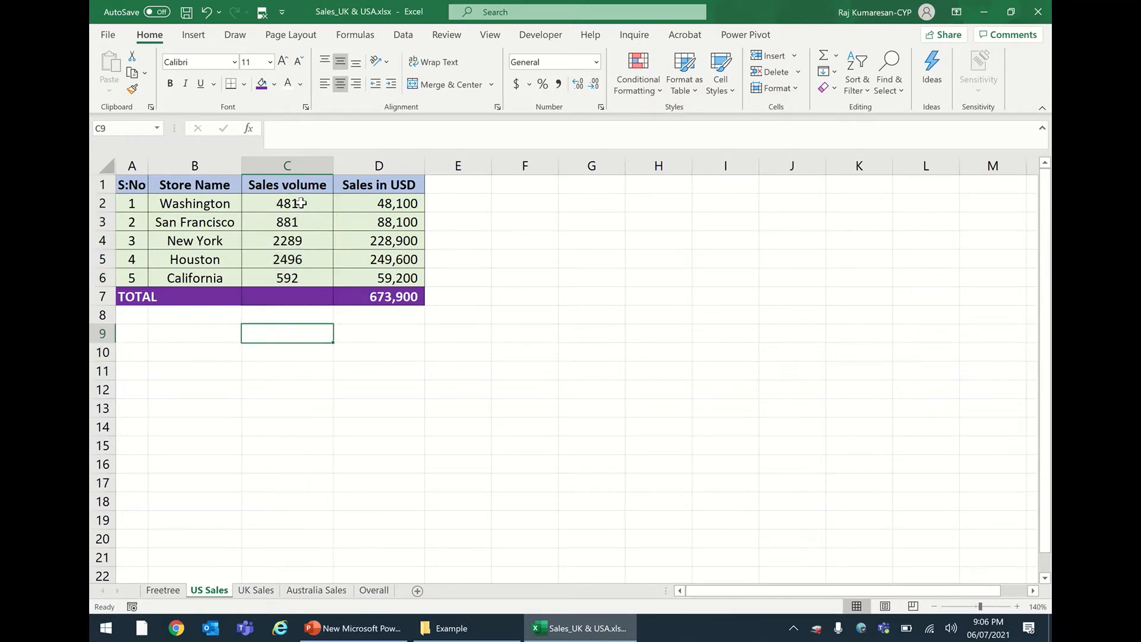
pyautogui.moveTo(293, 203); pyautogui.dragTo(286, 279)
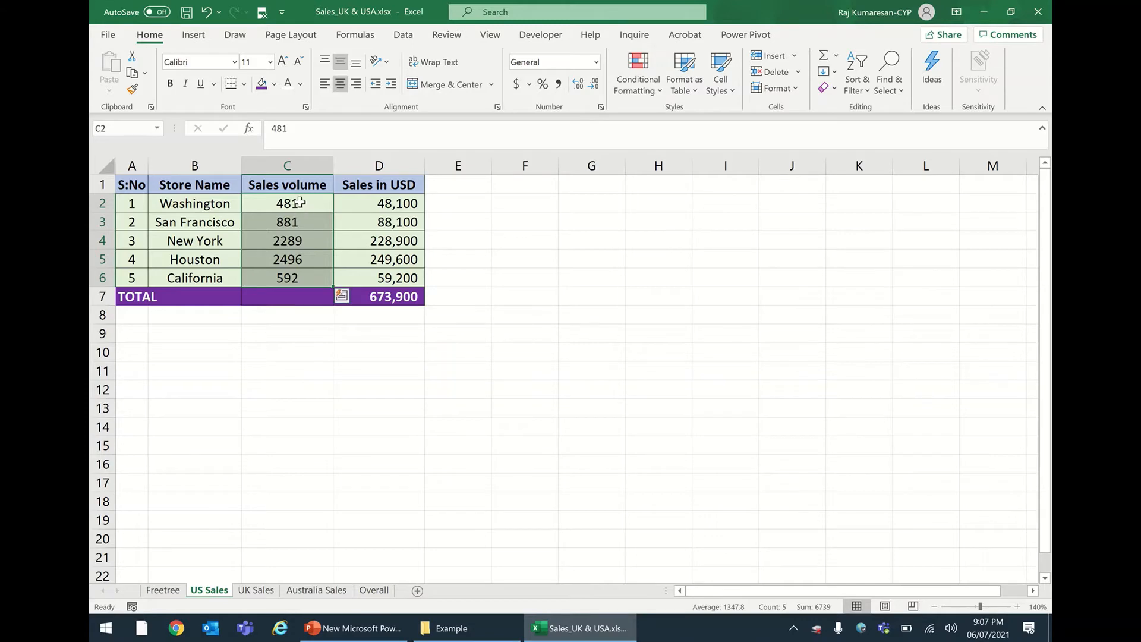
# Define the workbook-scope name Sales for the Sales volume cells C2:C6 on the US Sales sheet with Name Manager
pyautogui.moveTo(300, 203); pyautogui.dragTo(304, 276)
pyautogui.click(404, 38)
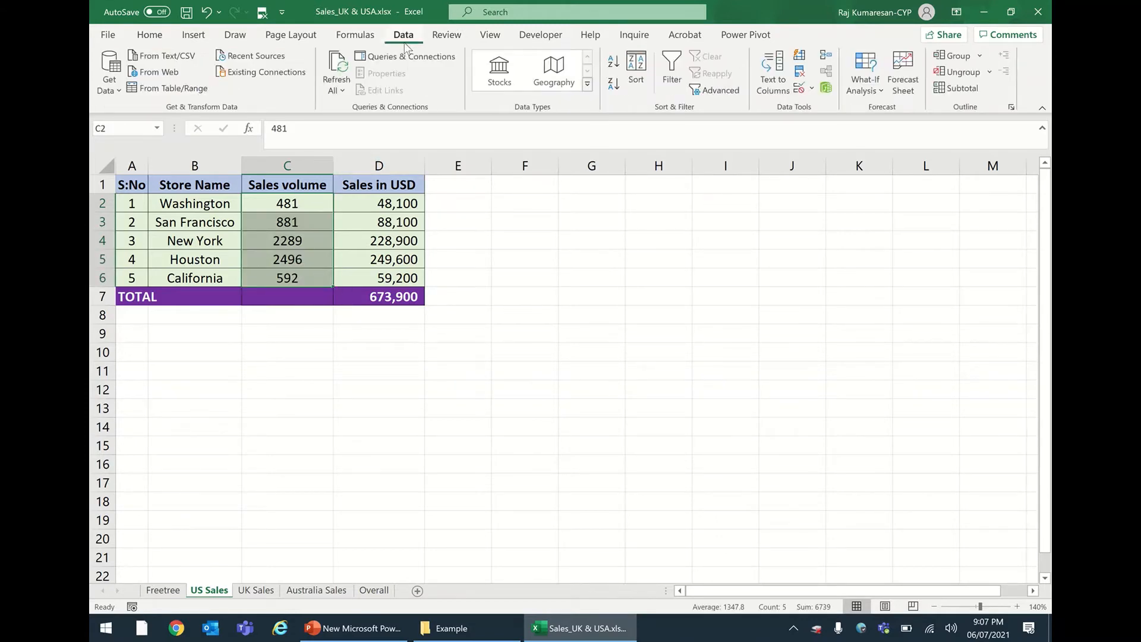
pyautogui.click(515, 17)
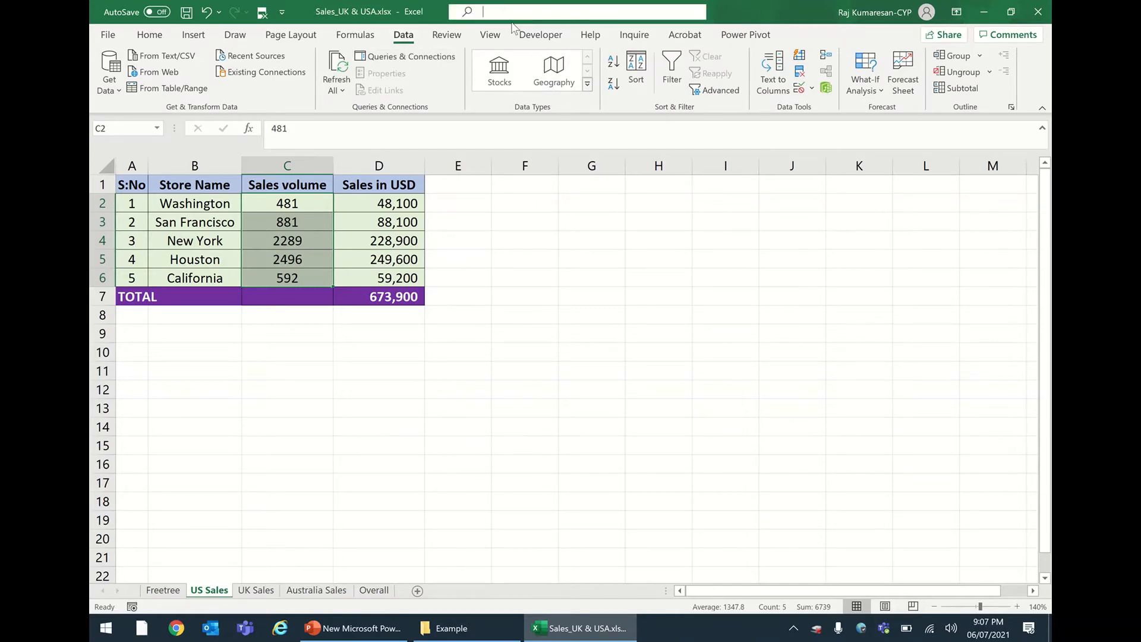
pyautogui.write('name man')
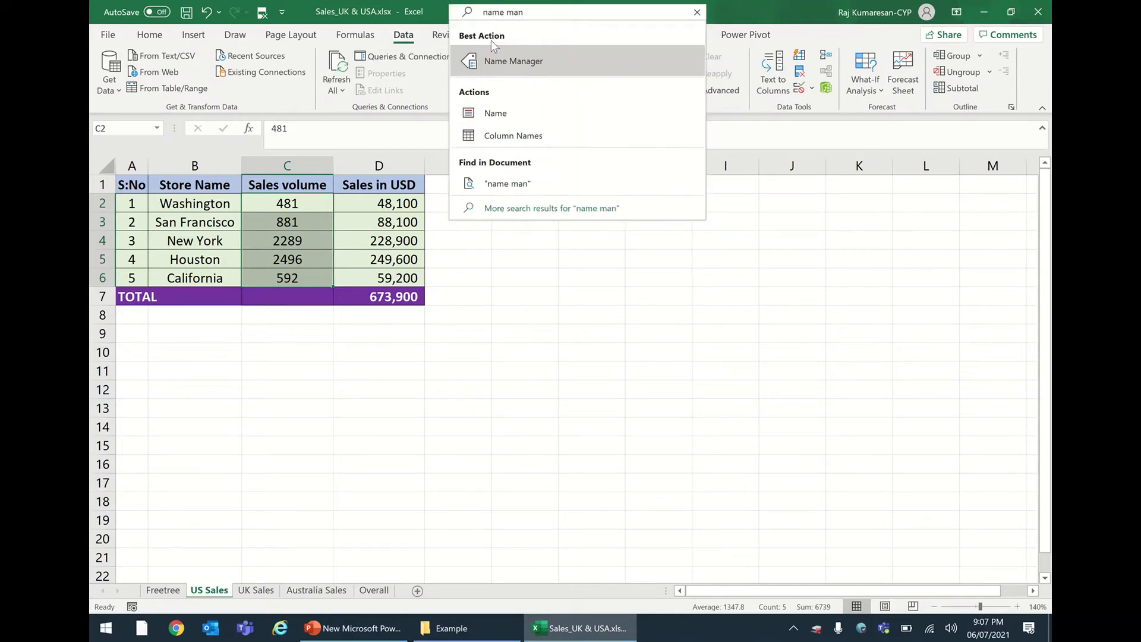
pyautogui.click(511, 61)
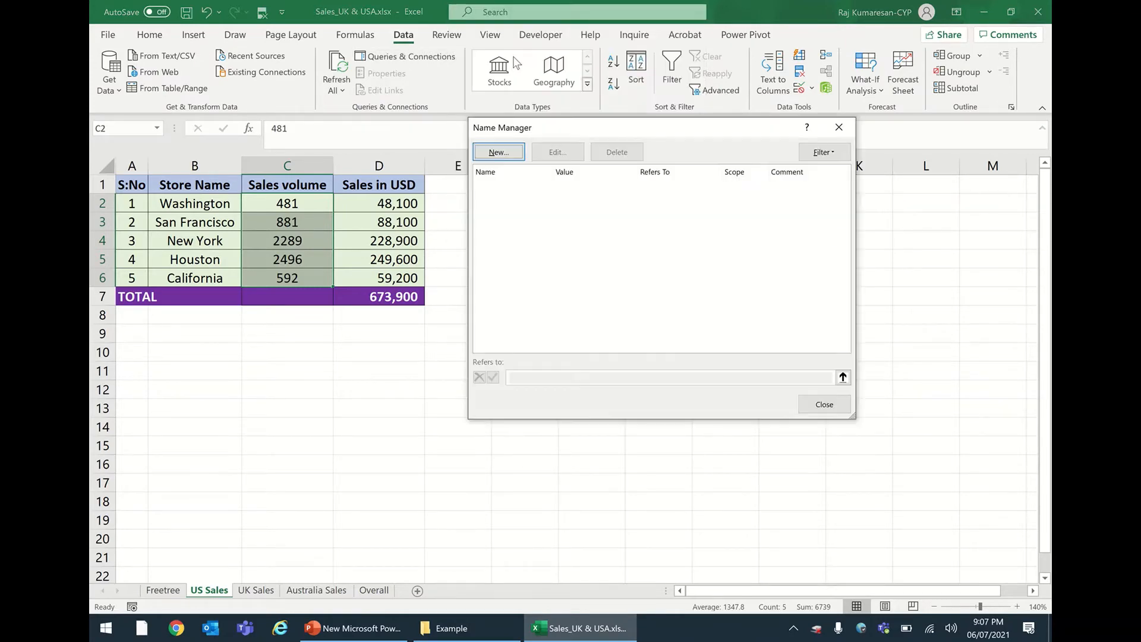
pyautogui.click(500, 152)
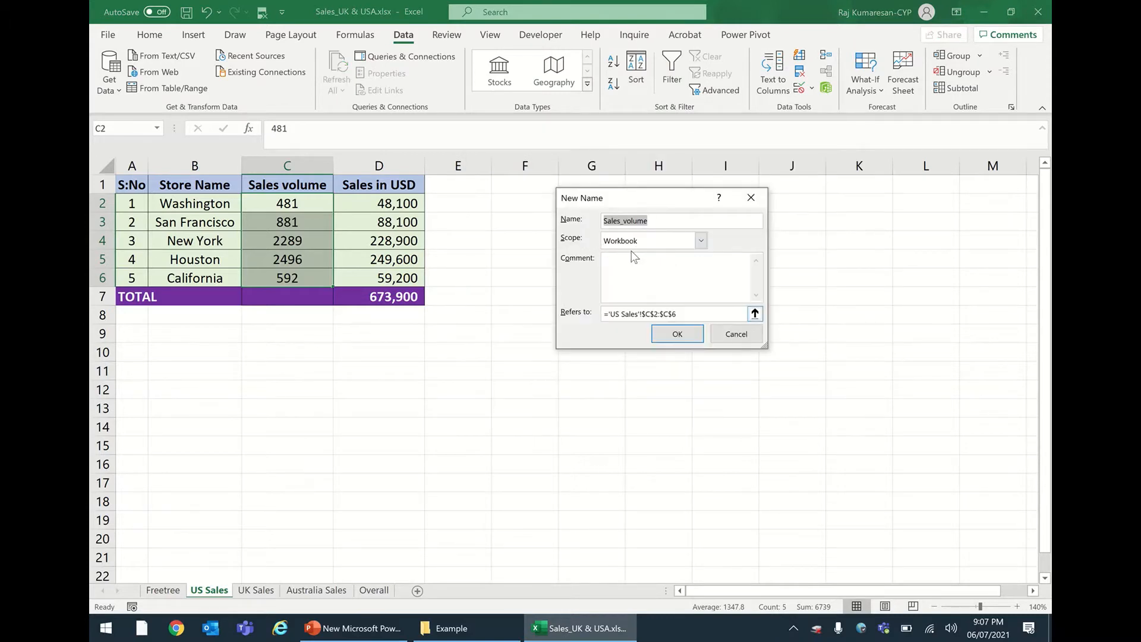
pyautogui.write('Sales')
pyautogui.click(679, 335)
pyautogui.hotkey('ctrl', 'F3')
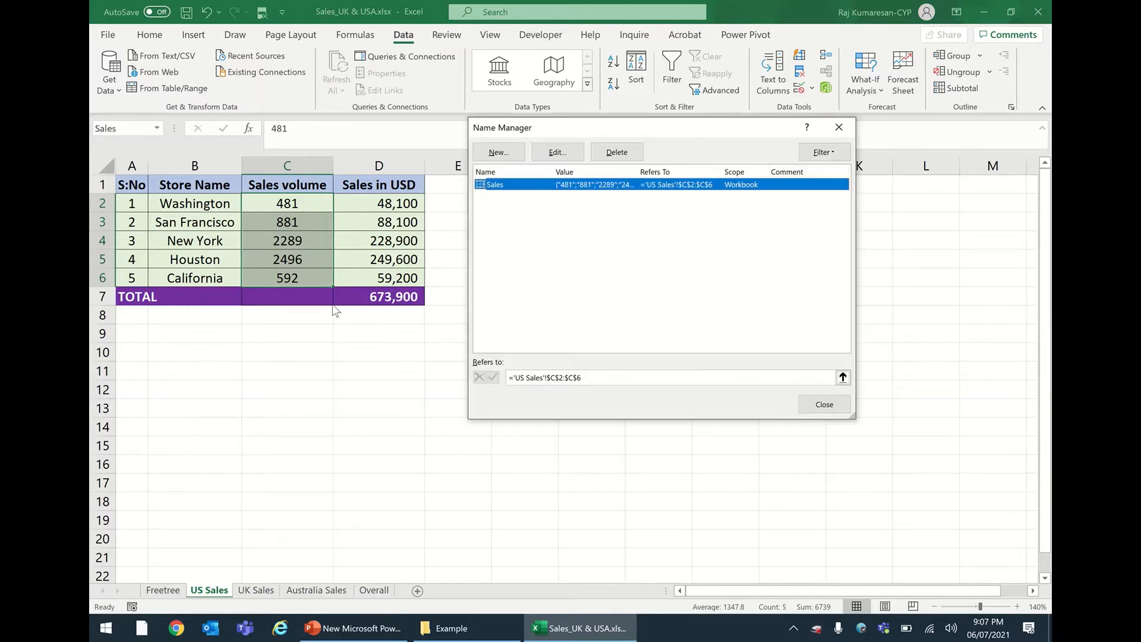
pyautogui.click(829, 410)
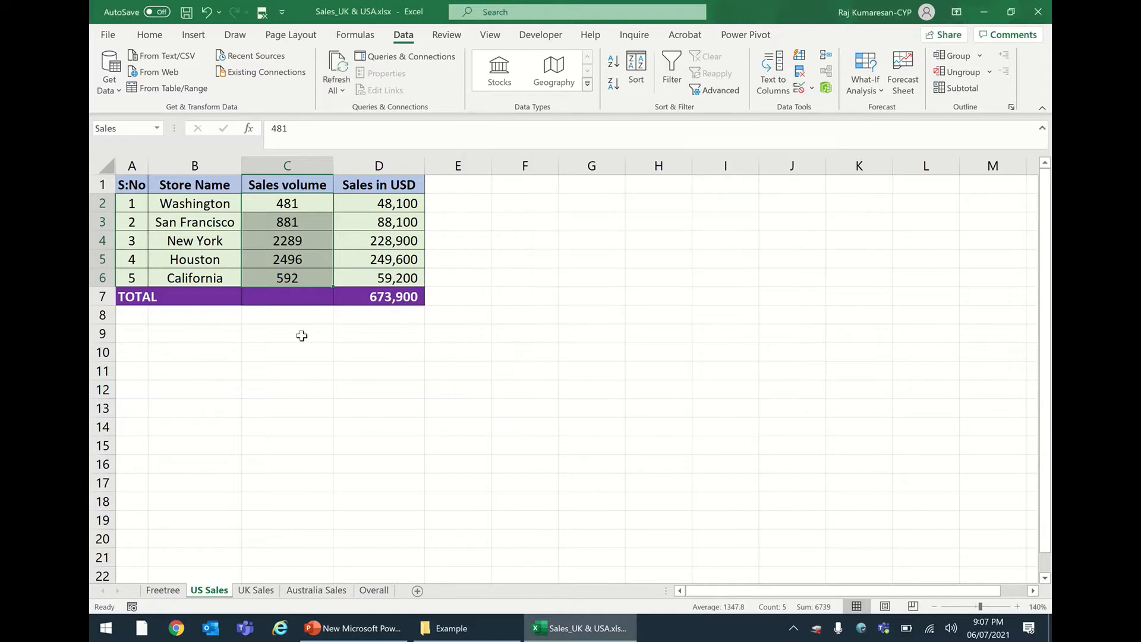
# Total the Sales volume in C7 with =SUM(Sales), using the defined name, and check the cell's formula
pyautogui.click(299, 298)
pyautogui.write('=sum')
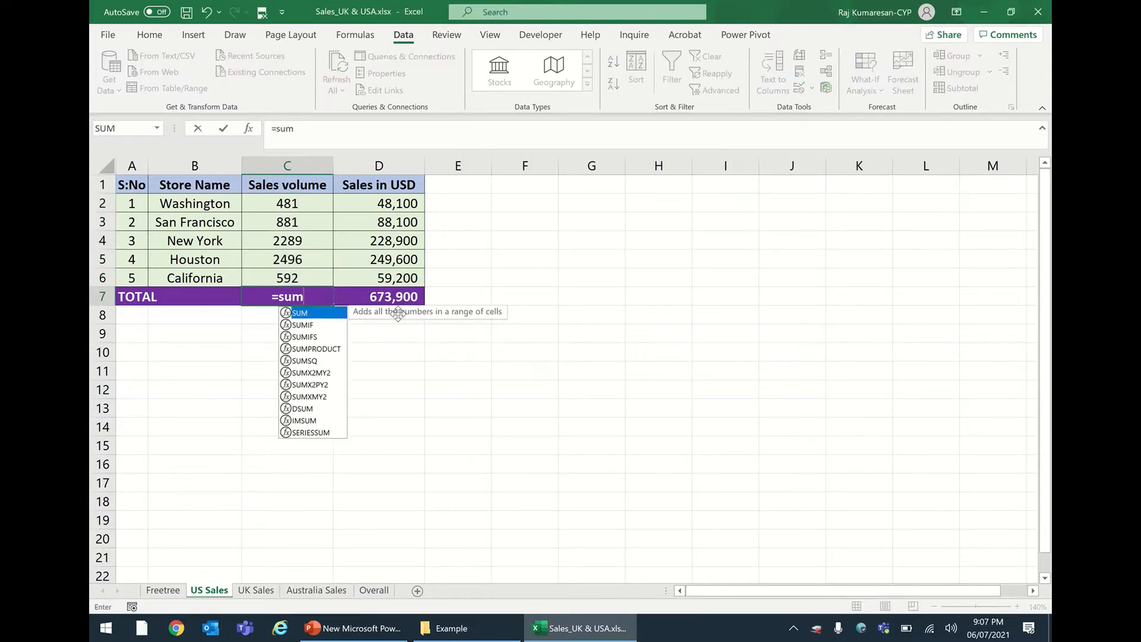
pyautogui.press('Tab')
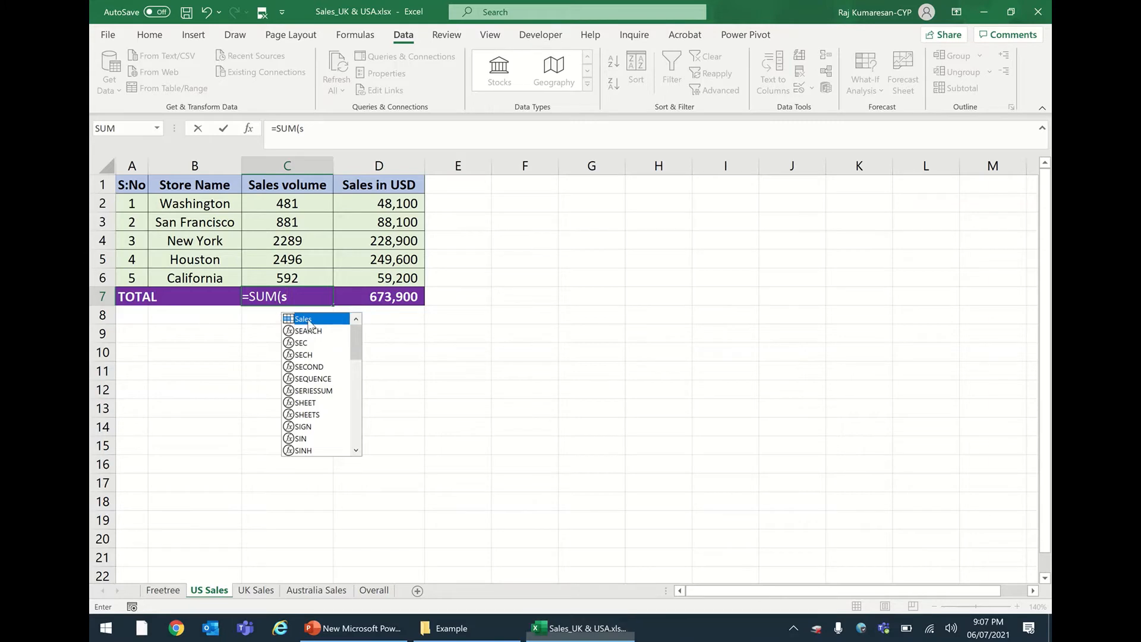
pyautogui.doubleClick(308, 321)
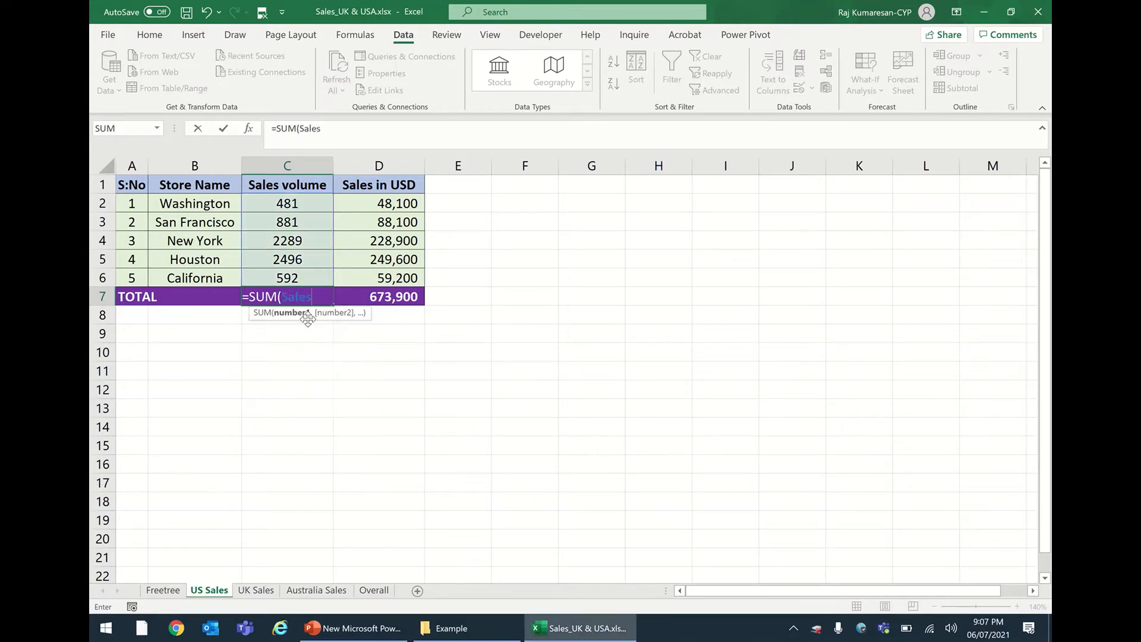
pyautogui.write(')')
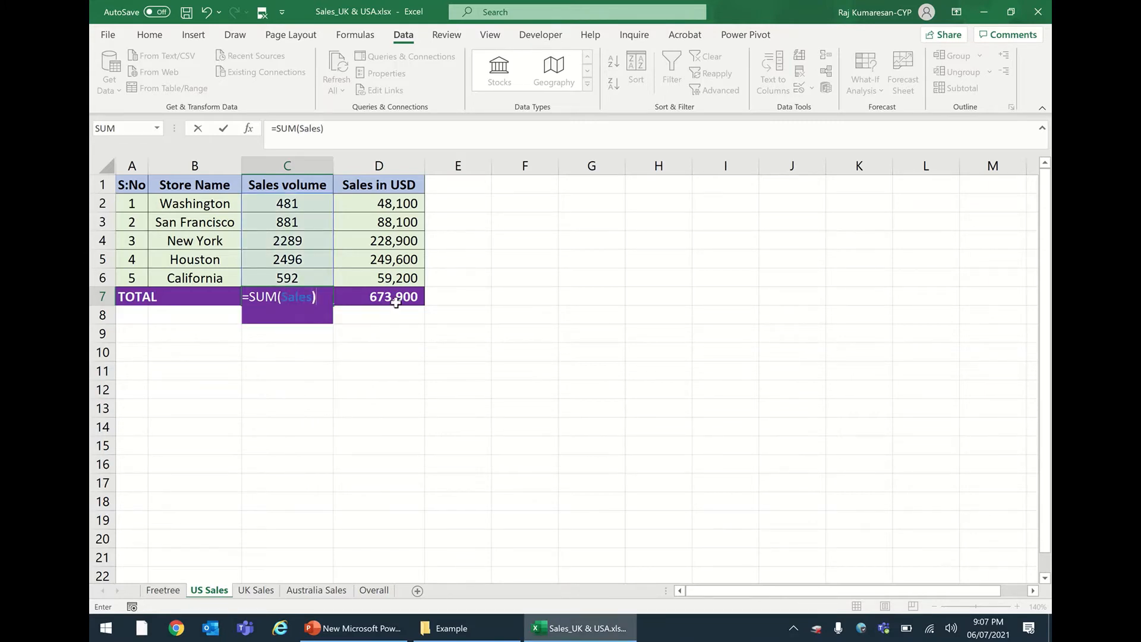
pyautogui.press('Return')
pyautogui.click(293, 295)
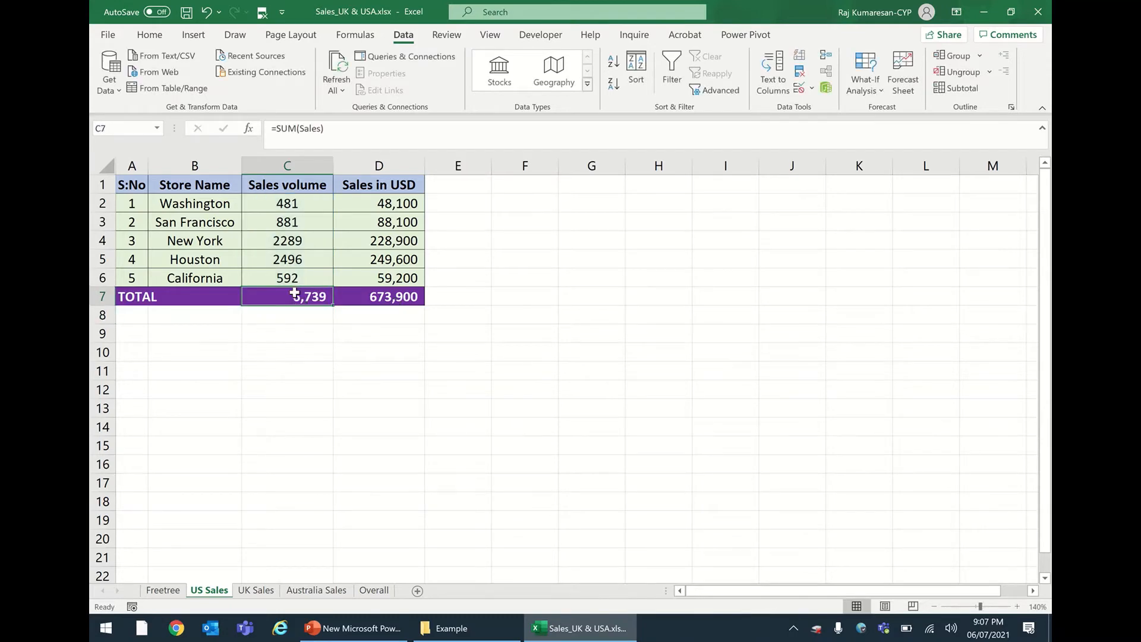
pyautogui.click(319, 123)
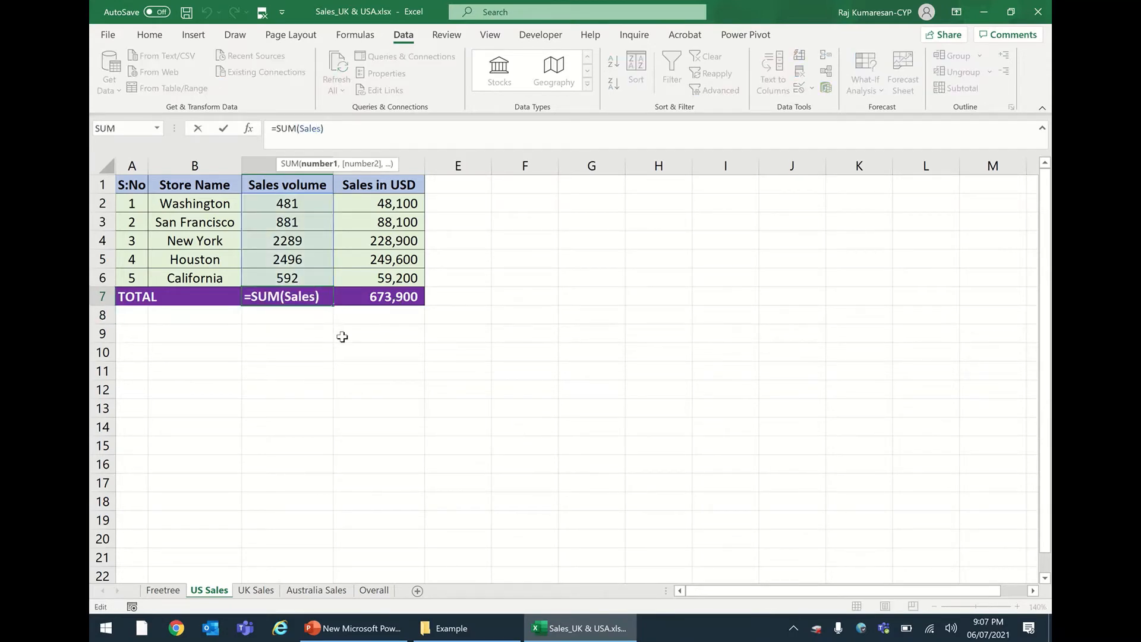
pyautogui.press('Escape')
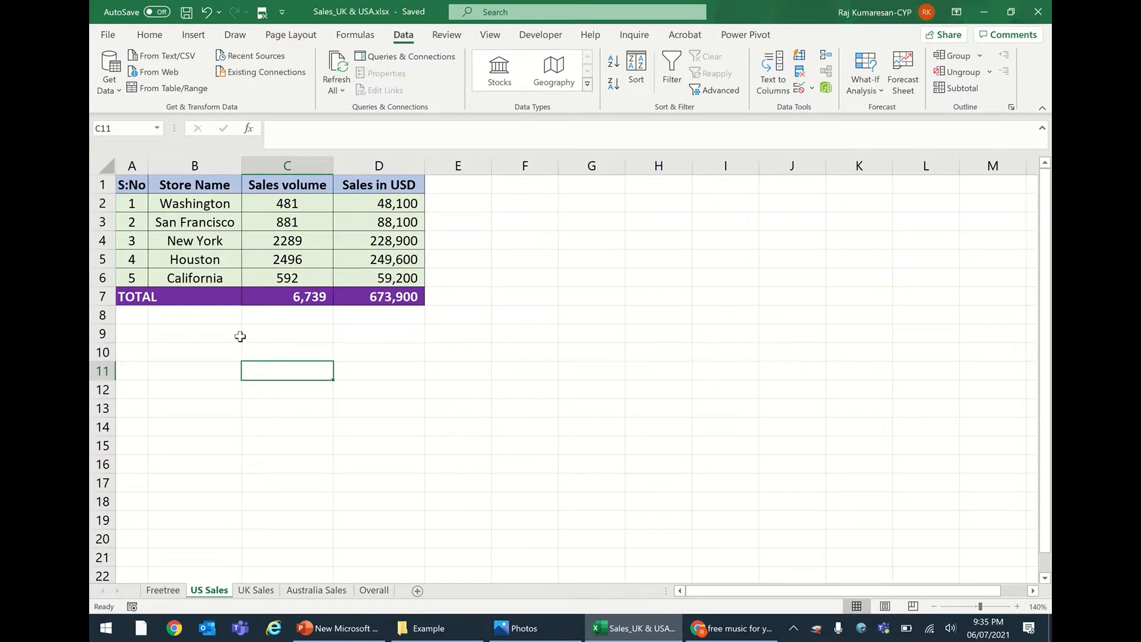
# Open the Sales_India & China.xlsx workbook from the Example folder and clear C7:D10 on Sheet1
pyautogui.click(431, 628)
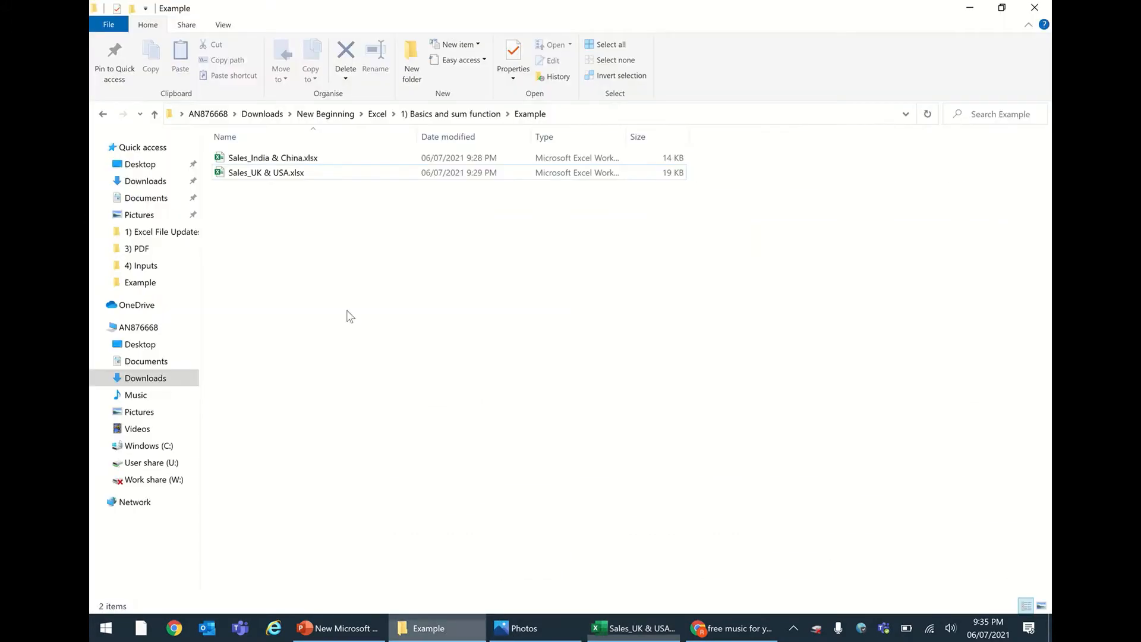
pyautogui.doubleClick(282, 157)
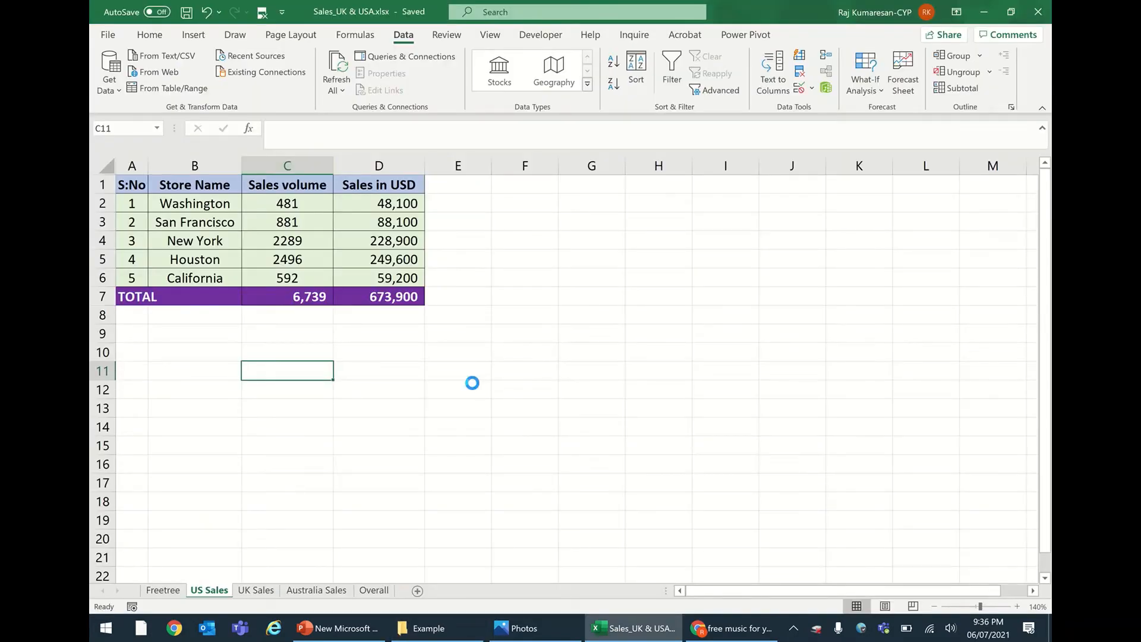
pyautogui.click(270, 445)
pyautogui.moveTo(308, 304); pyautogui.dragTo(423, 365)
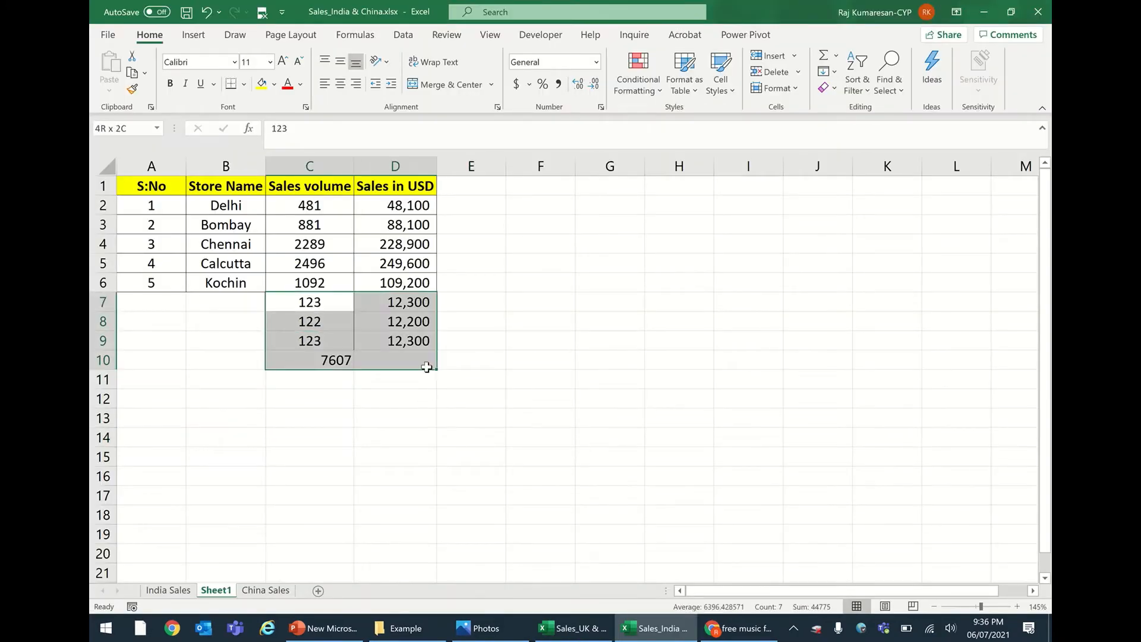
pyautogui.press('Delete')
pyautogui.click(466, 366)
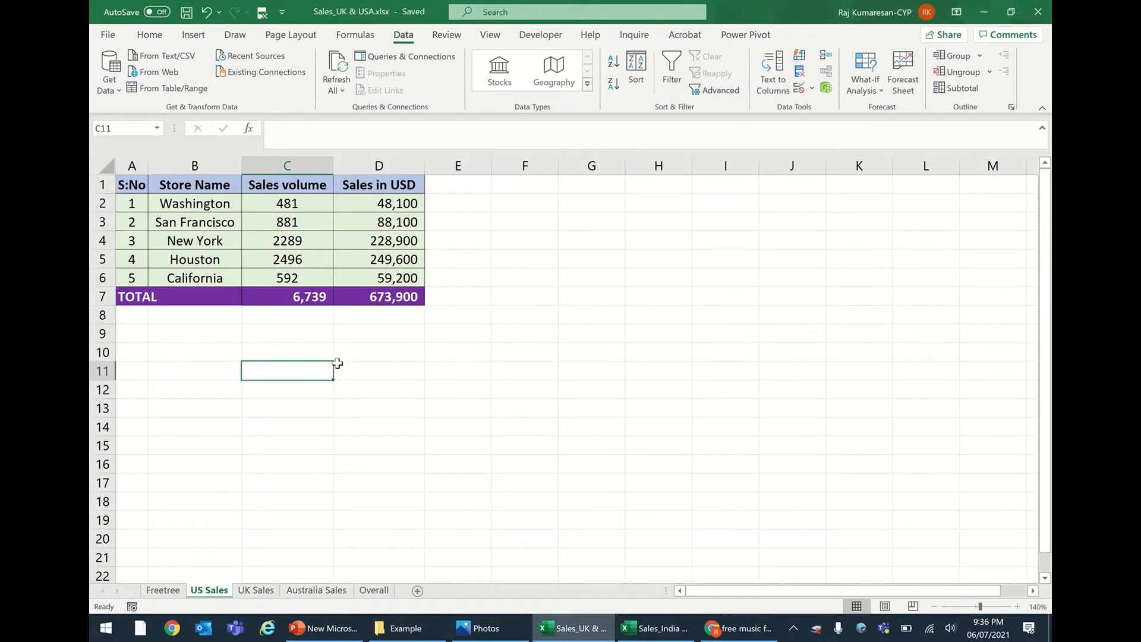
# In the Sales_India & China workbook, sum the Sales volume cells C2:C6 in C7 on Sheet1
pyautogui.click(660, 628)
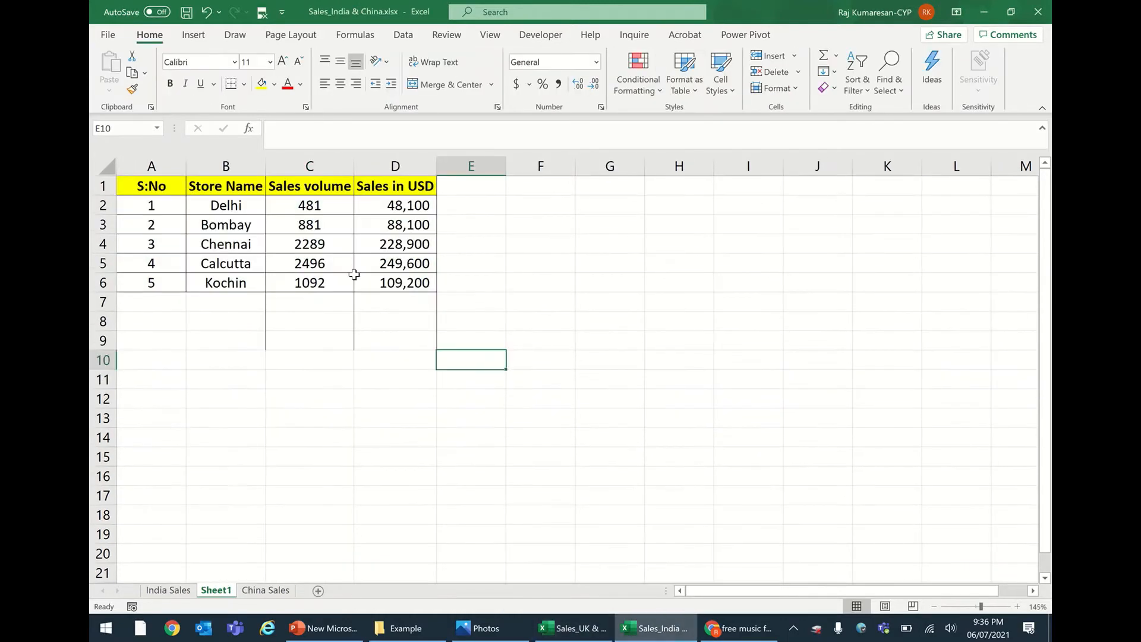
pyautogui.click(291, 302)
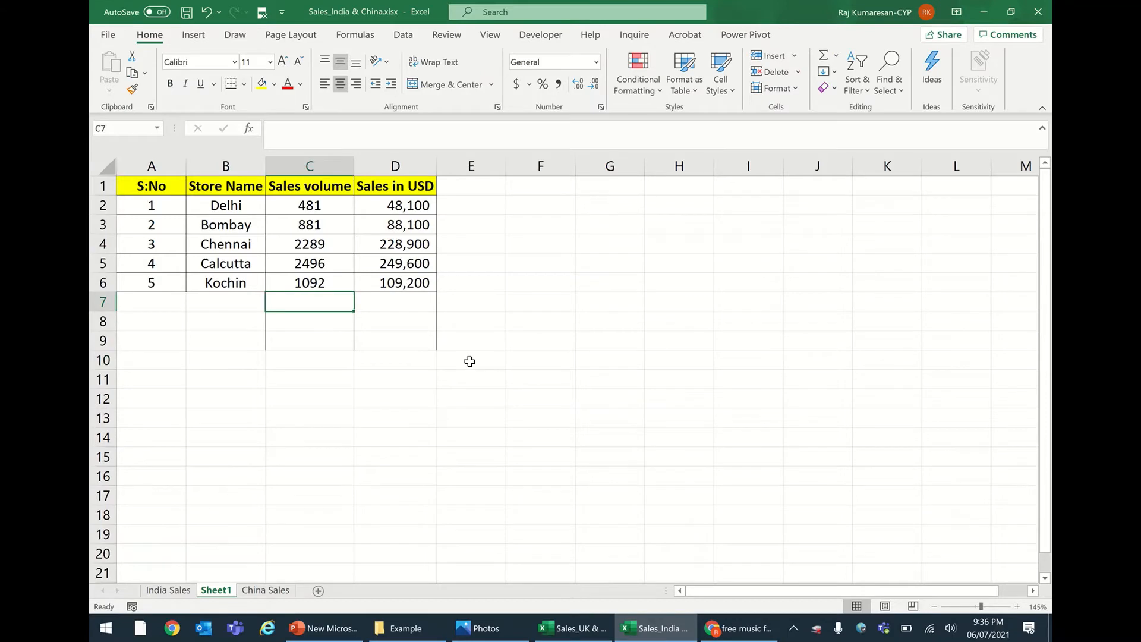
pyautogui.write('=sum')
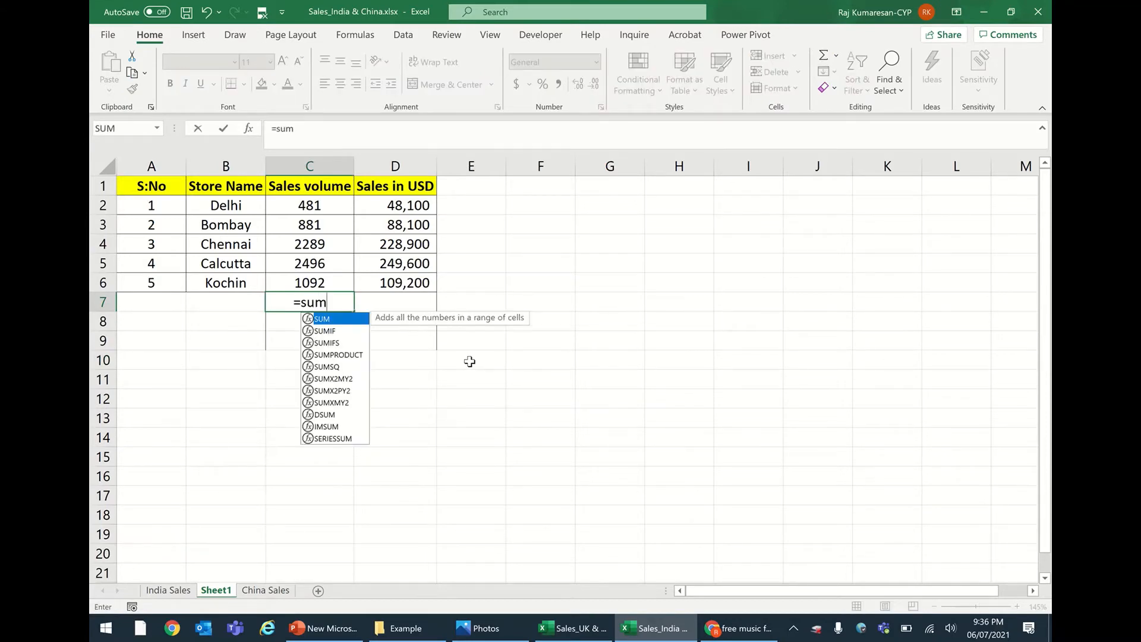
pyautogui.press('Tab')
pyautogui.click(340, 284)
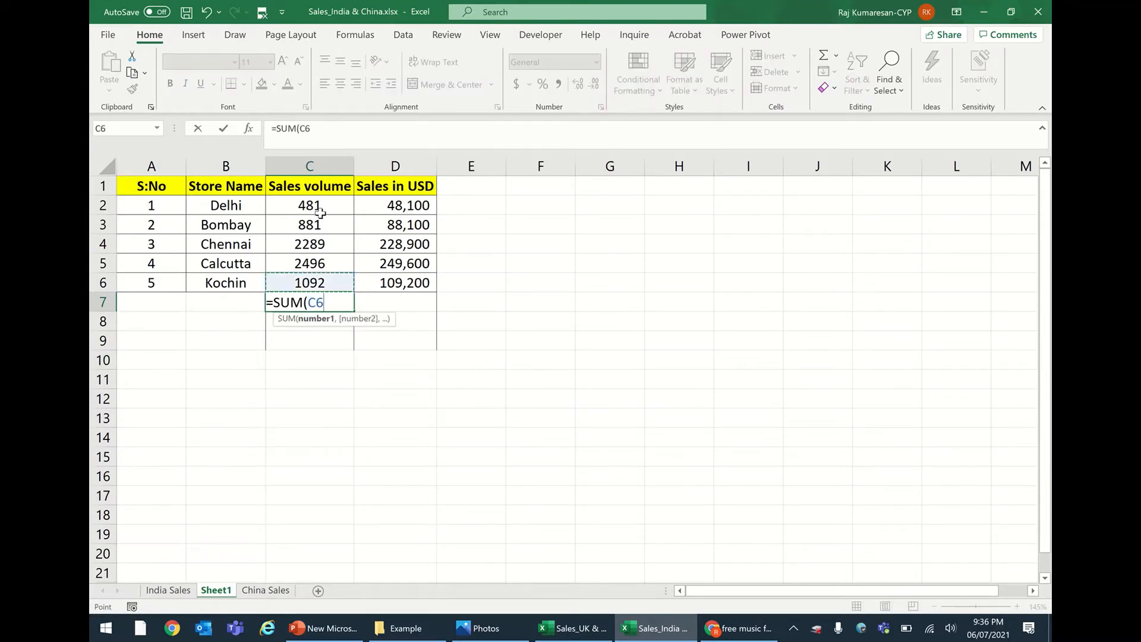
pyautogui.moveTo(319, 207); pyautogui.dragTo(309, 283)
pyautogui.press('Return')
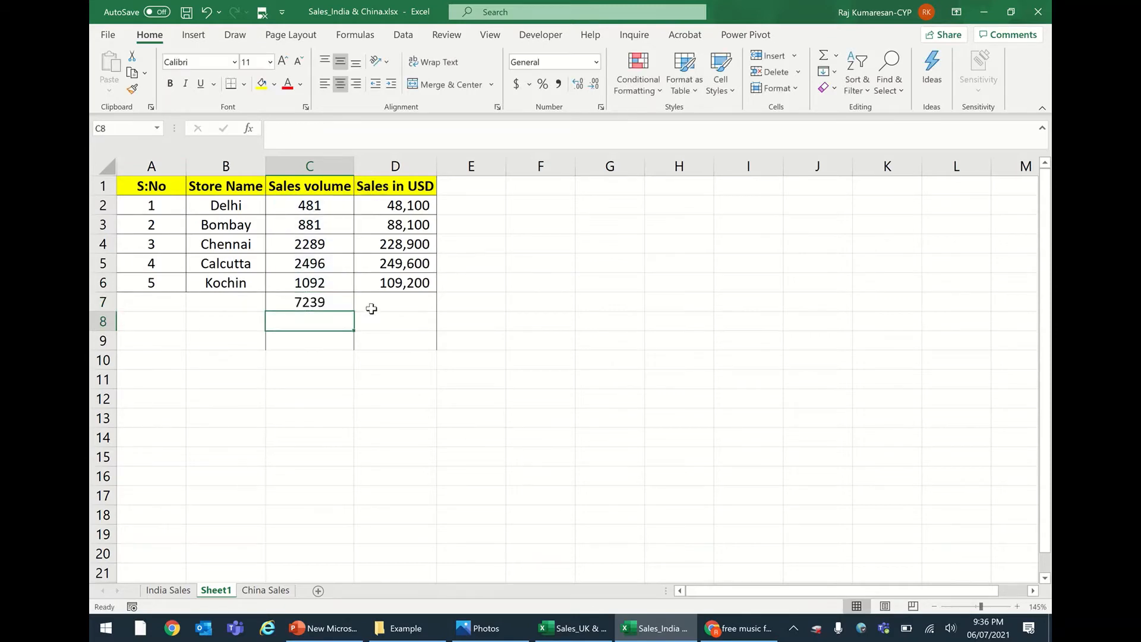
# Copy the C7 total formula to D7 for Sales in USD and save the workbook
pyautogui.click(303, 306)
pyautogui.hotkey('ctrl', 'c')
pyautogui.click(383, 304)
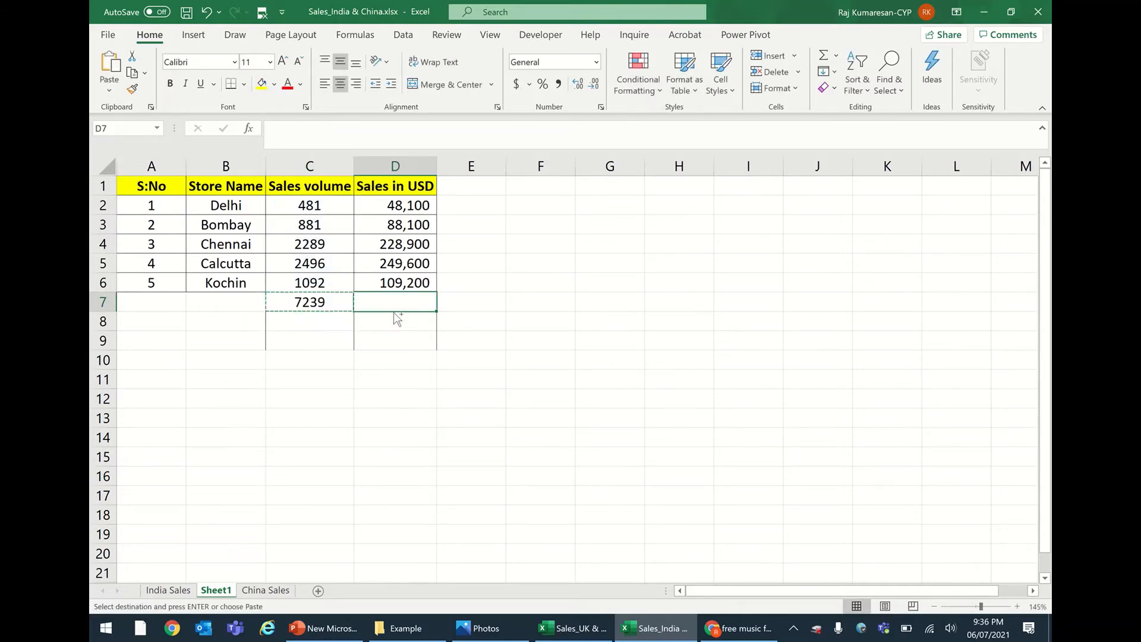
pyautogui.hotkey('ctrl', 'v')
pyautogui.click(408, 356)
pyautogui.hotkey('ctrl', 's')
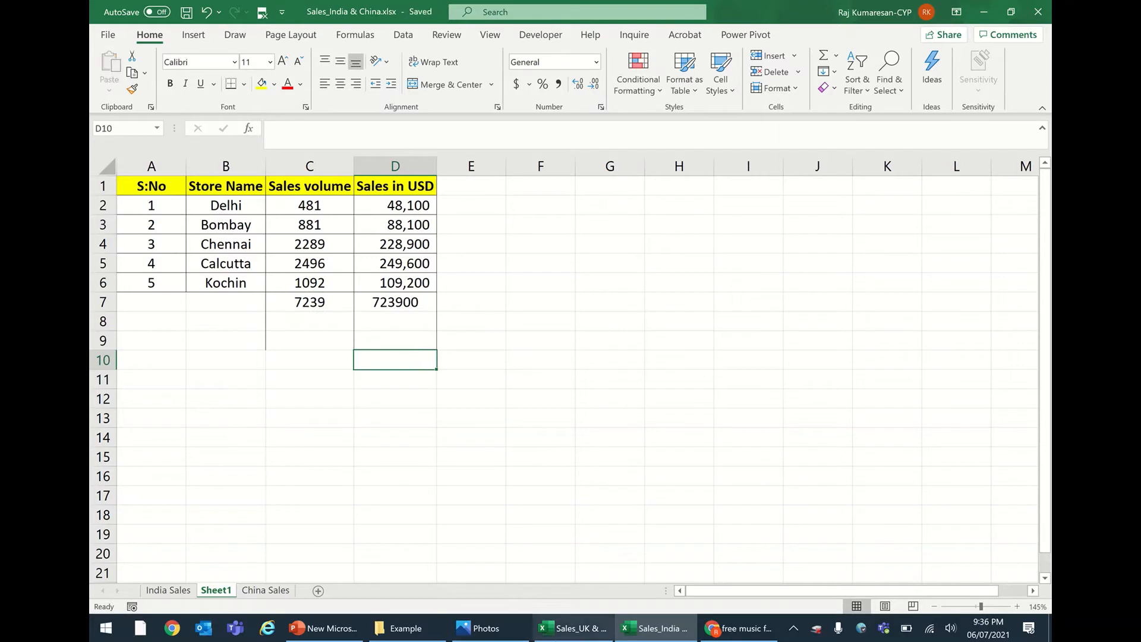
# Switch to the Sales_UK & USA workbook and enter the label INDIAN SALES in A8 on the US Sales sheet
pyautogui.click(574, 631)
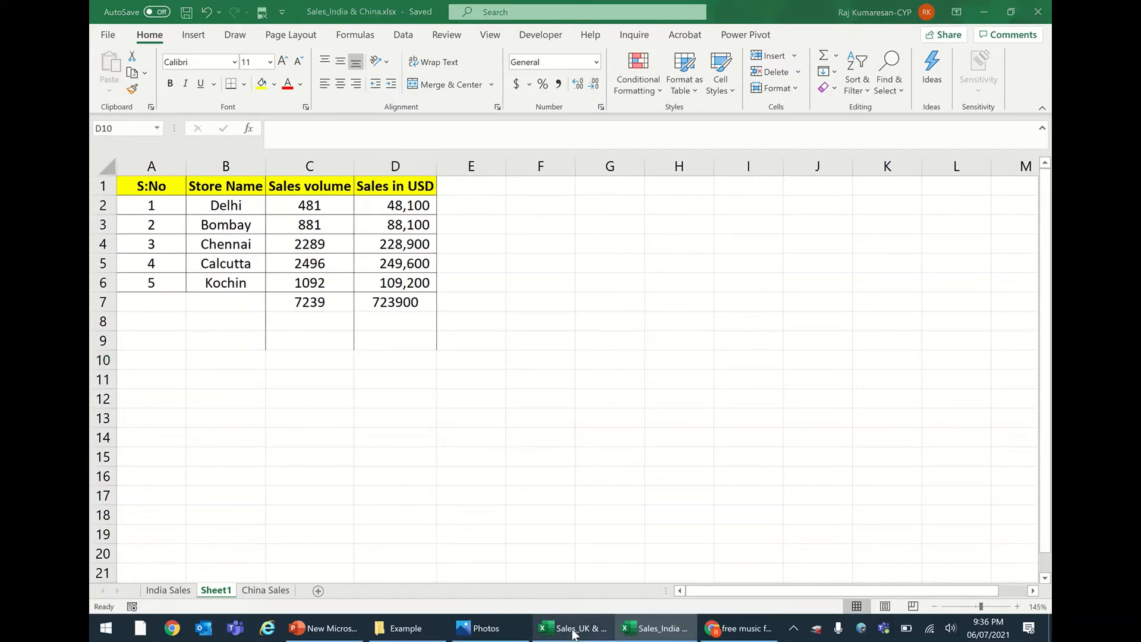
pyautogui.click(137, 314)
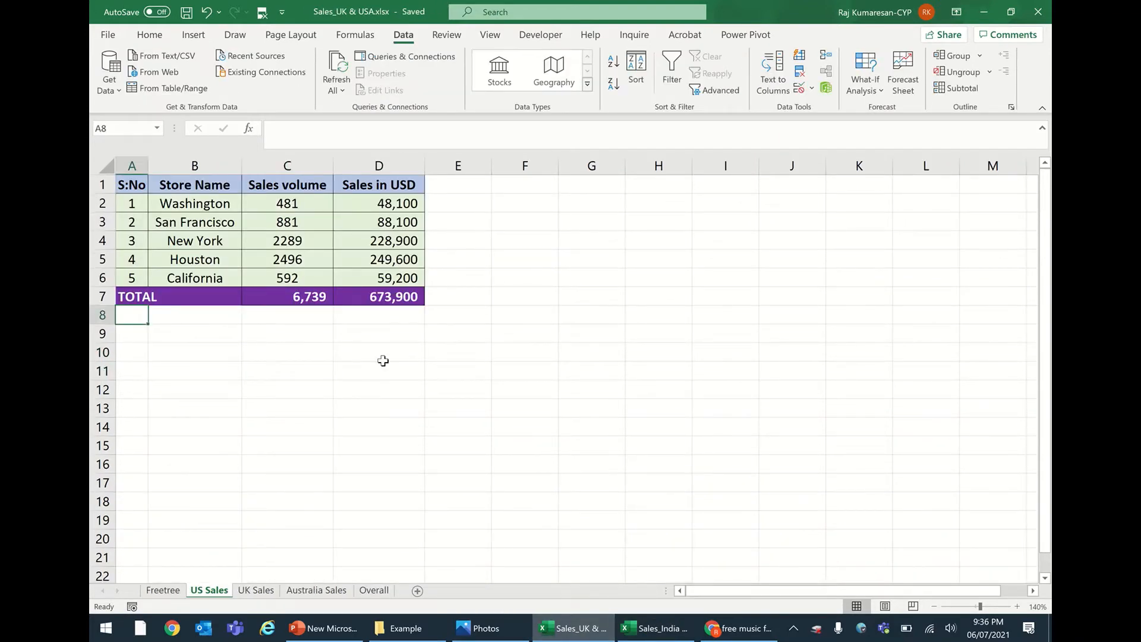
pyautogui.write('INDIAN SALES')
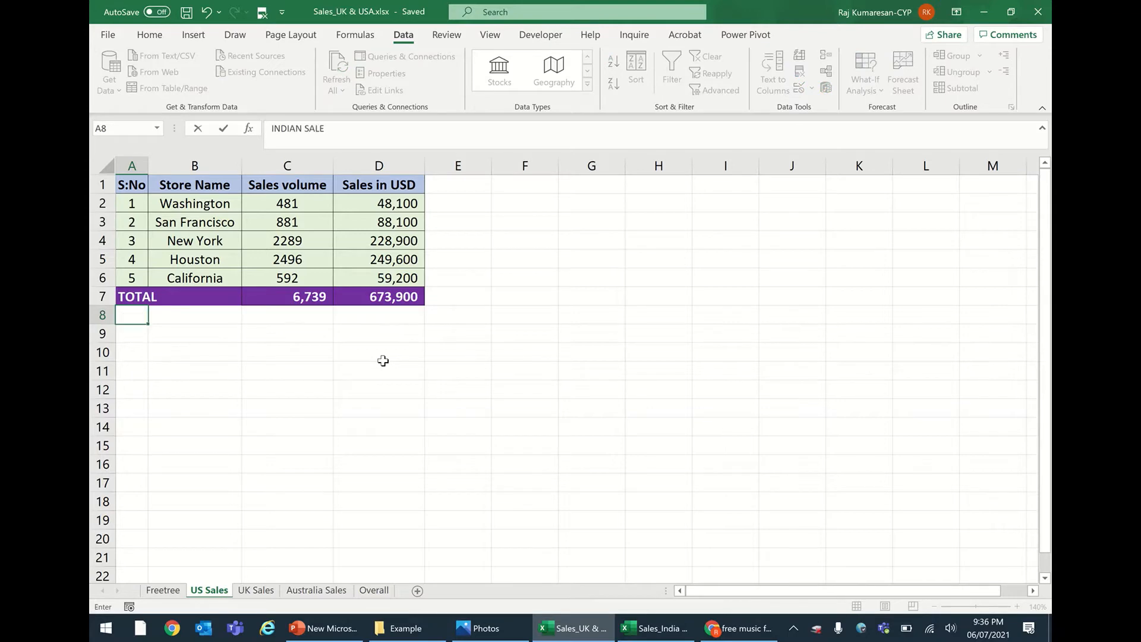
pyautogui.press('Return')
# Apply the formatting of the TOTAL row A7:D7 to the INDIAN SALES row with Format Painter
pyautogui.click(138, 316)
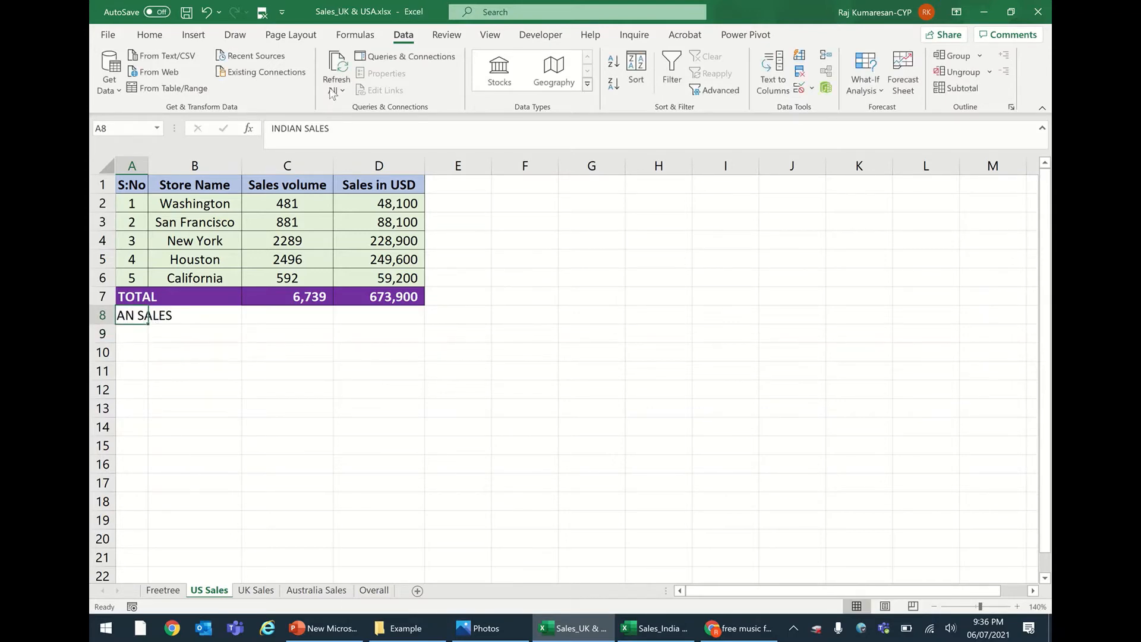
pyautogui.click(156, 36)
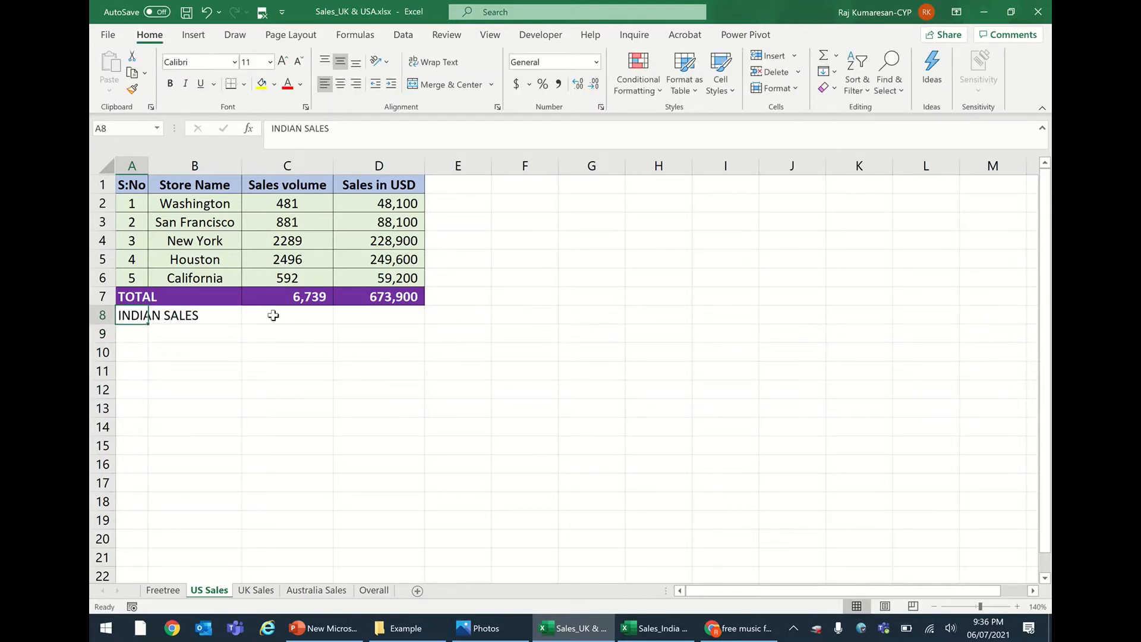
pyautogui.click(123, 293)
pyautogui.moveTo(123, 294); pyautogui.dragTo(415, 296)
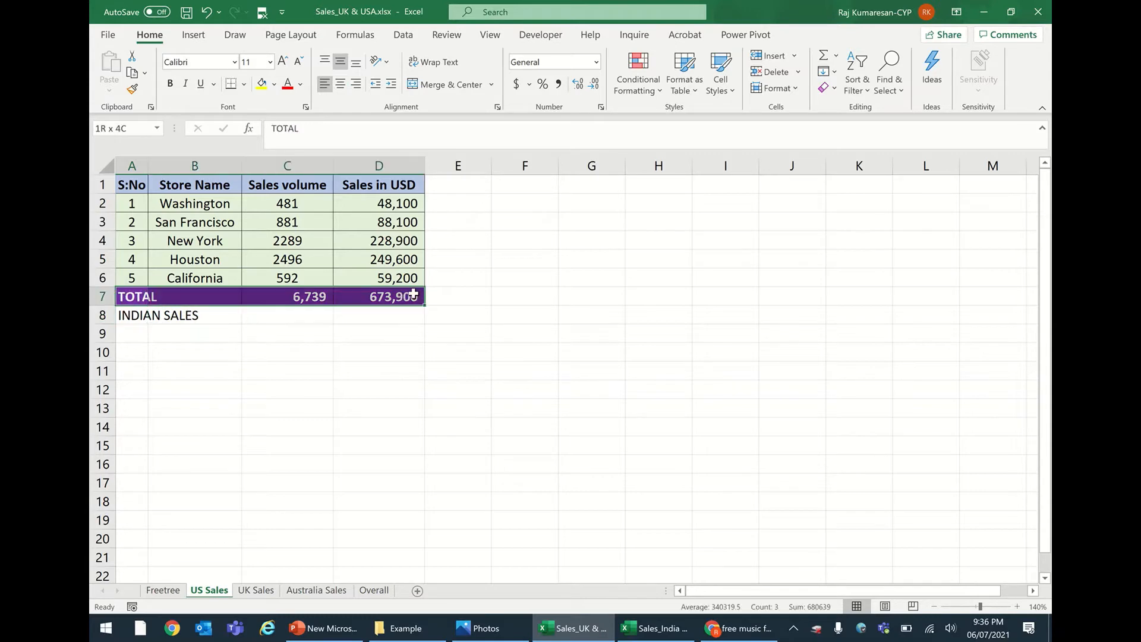
pyautogui.click(132, 90)
pyautogui.click(123, 315)
pyautogui.click(287, 390)
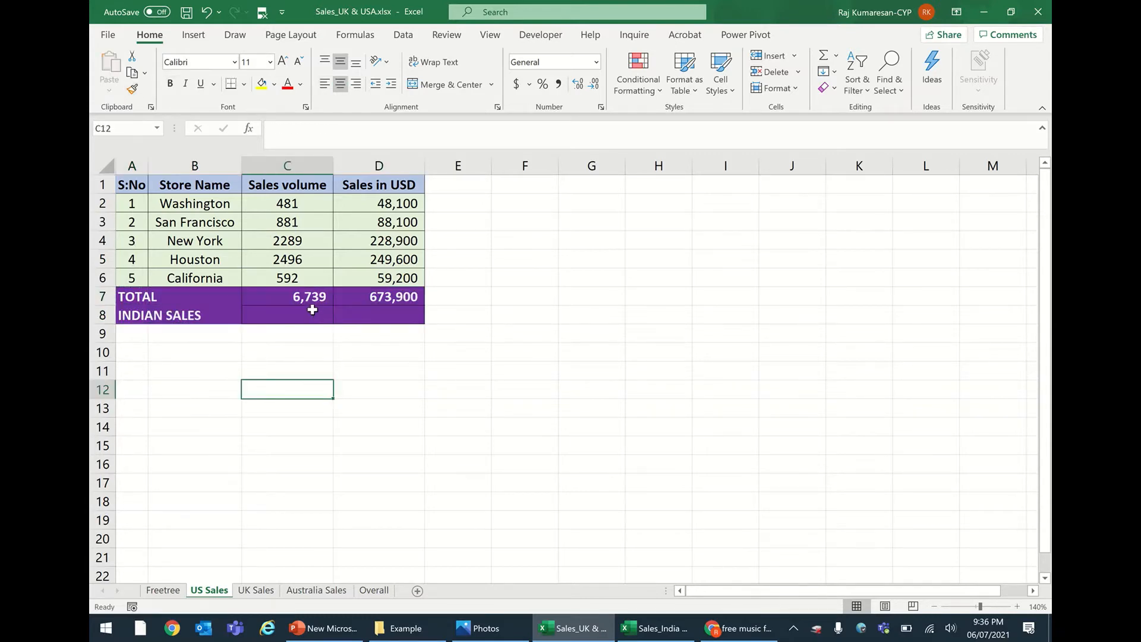
# Link C8 on the US Sales sheet to the Sales volume total in C7 on Sheet1 of Sales_India & China.xlsx
pyautogui.click(311, 308)
pyautogui.write('=')
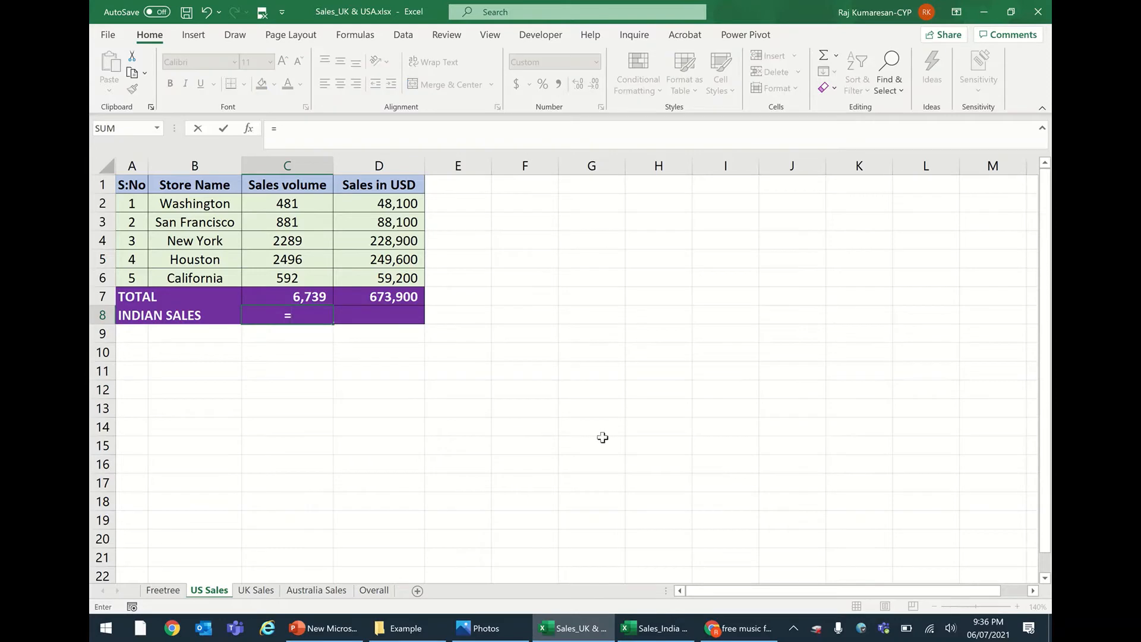
pyautogui.click(661, 629)
pyautogui.click(318, 299)
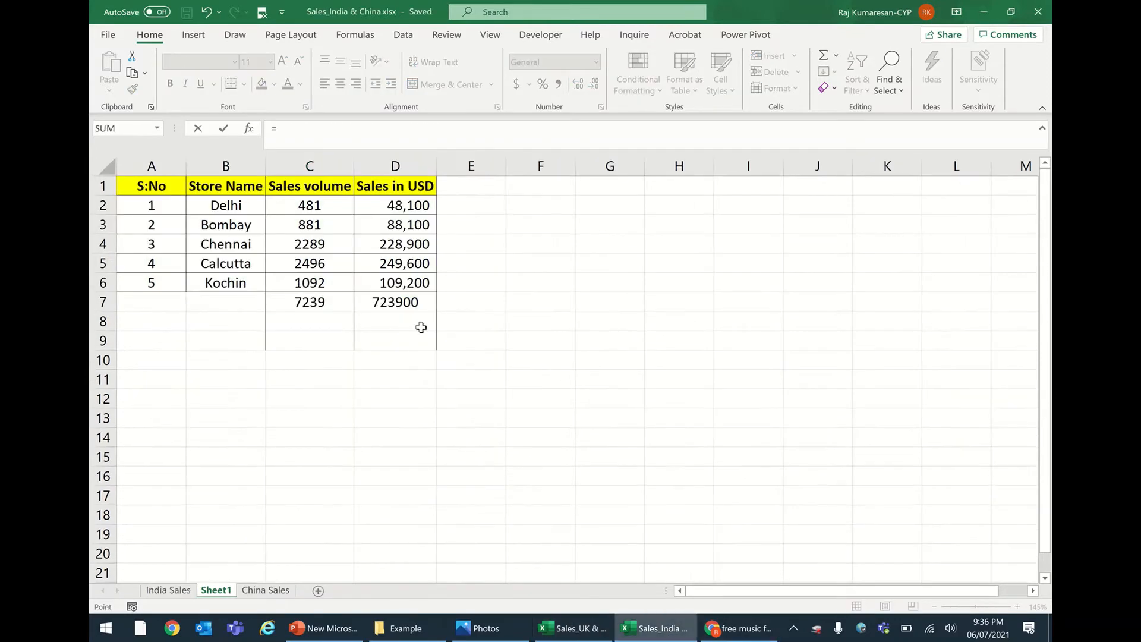
pyautogui.press('Return')
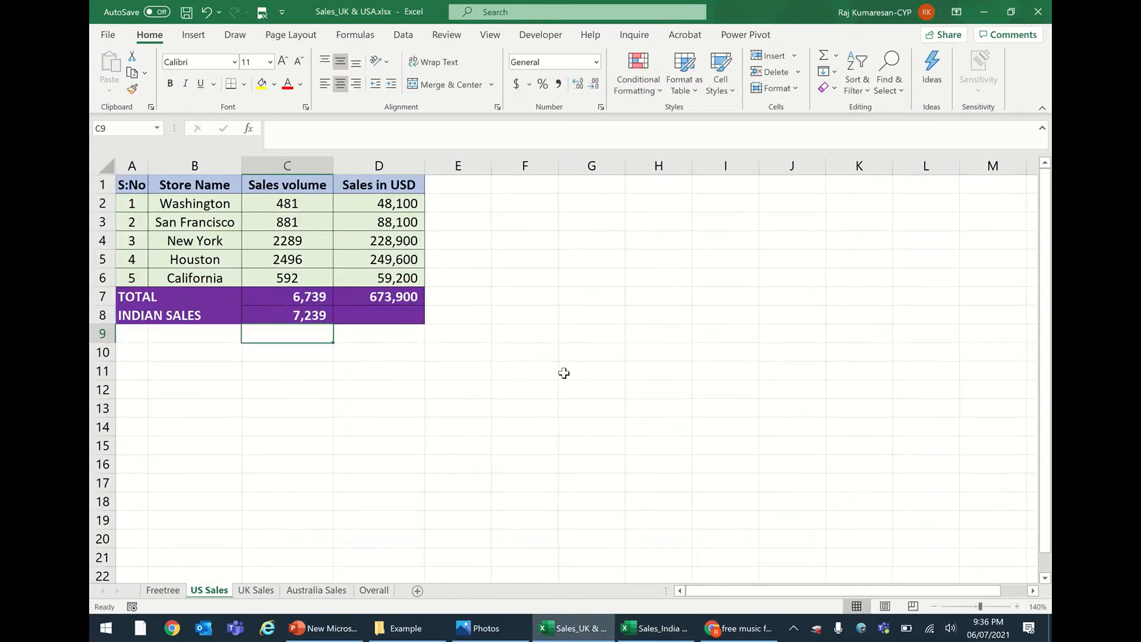
# Copy the absolute link formula in C8 to D8 in the INDIAN SALES row
pyautogui.press('Up')
pyautogui.hotkey('ctrl', 'c')
pyautogui.click(378, 315)
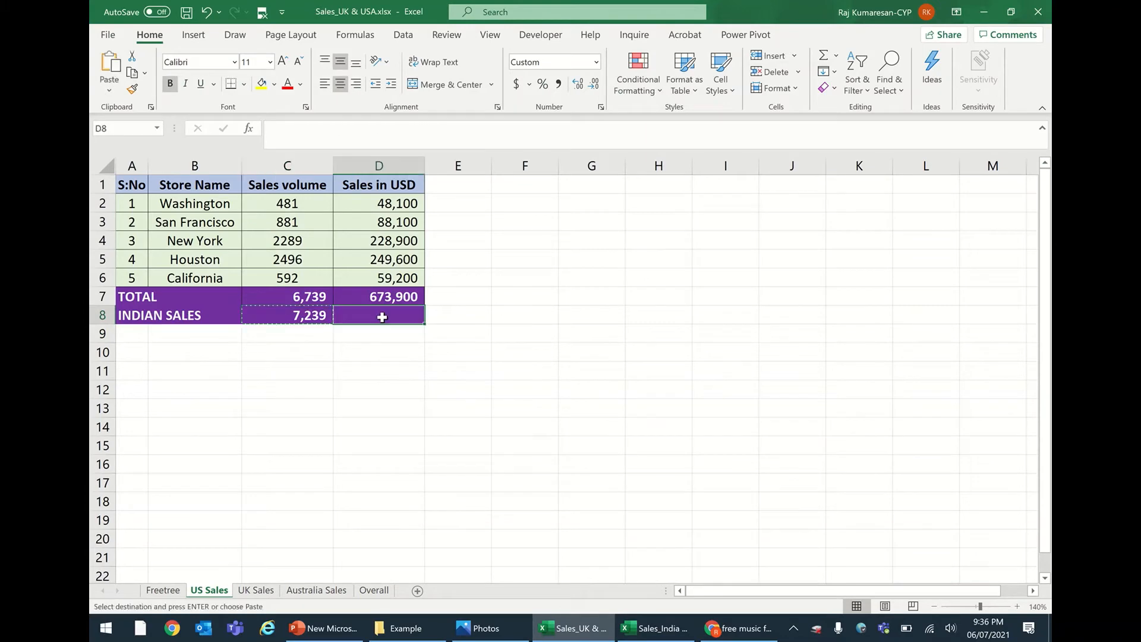
pyautogui.hotkey('ctrl', 'v')
pyautogui.click(395, 386)
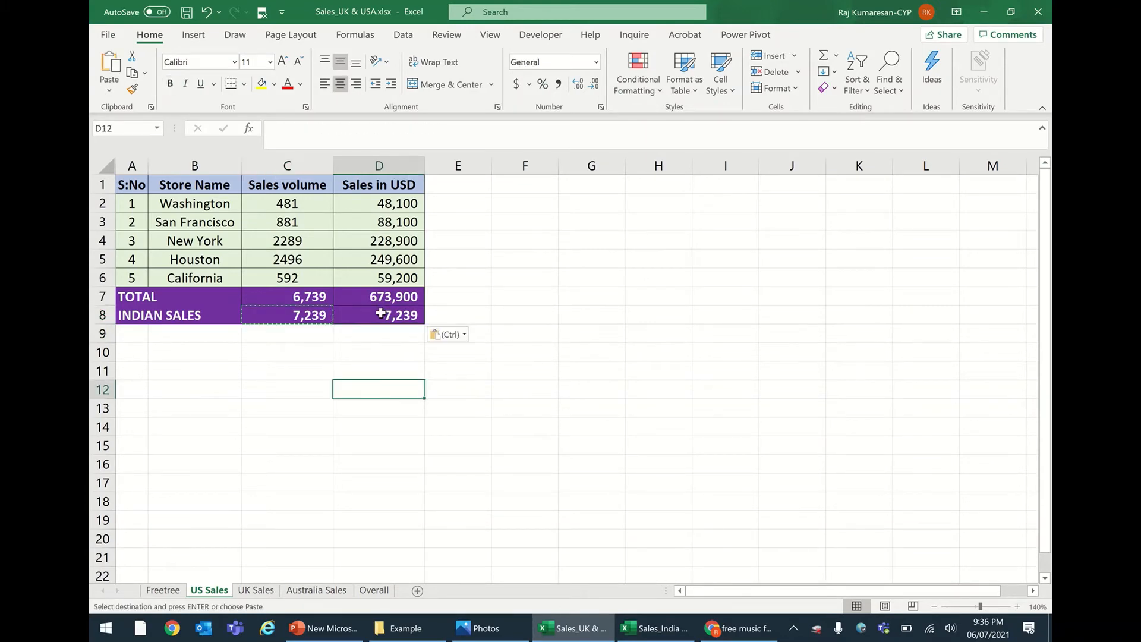
# Change the external reference in C8 from $C$7 to C$7 so that its column is relative
pyautogui.click(301, 316)
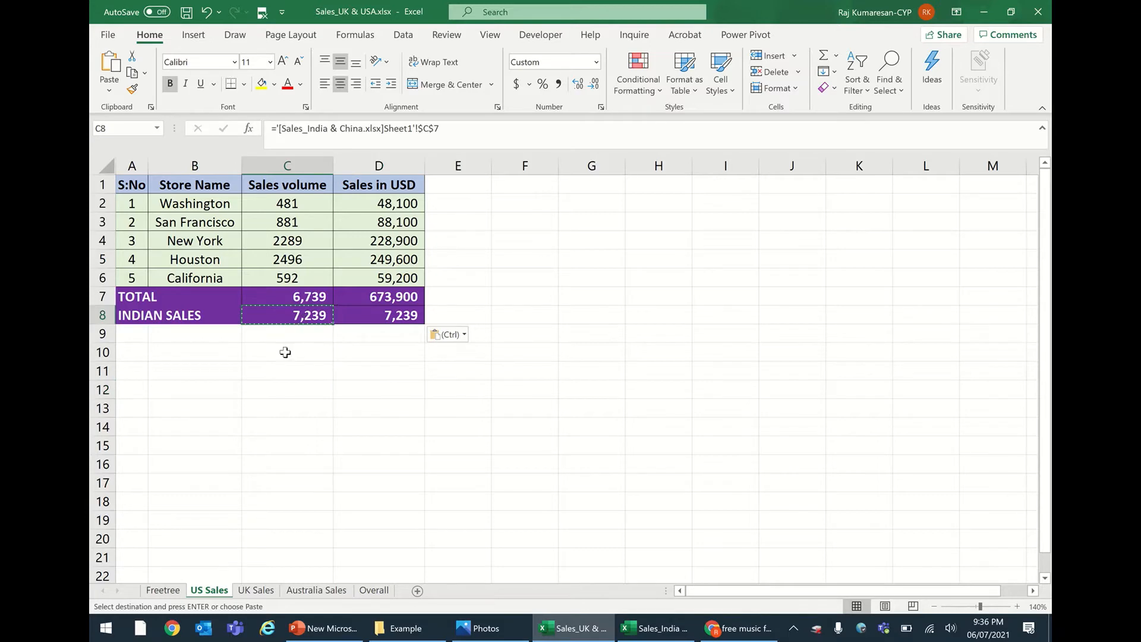
pyautogui.click(440, 131)
pyautogui.press('F4')
pyautogui.press('F4')
pyautogui.press('F4')
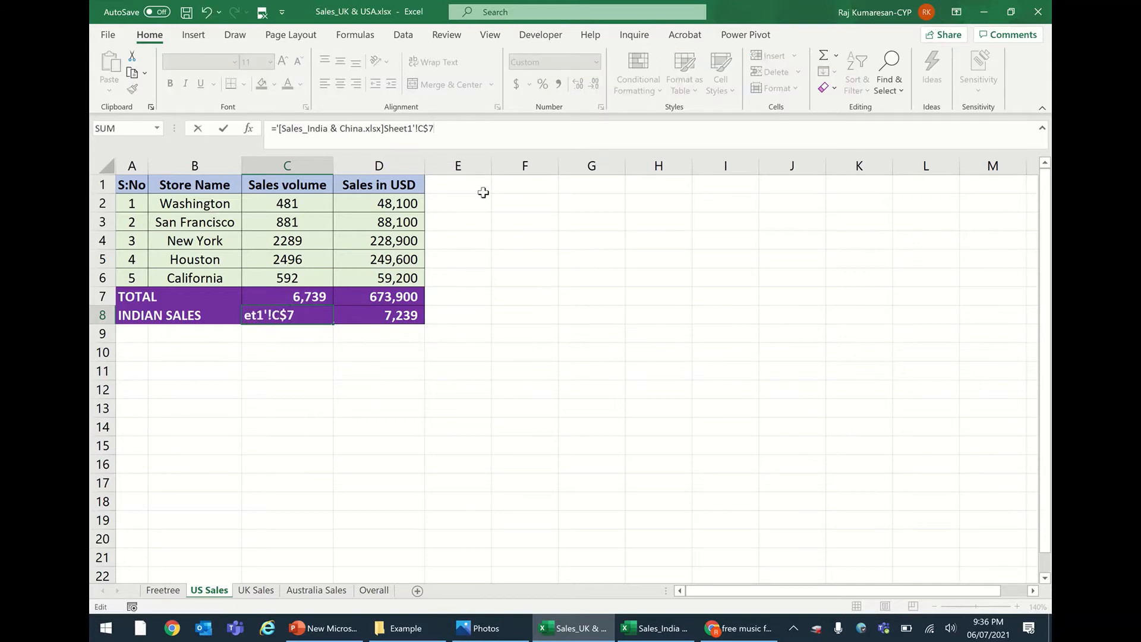
pyautogui.press('Return')
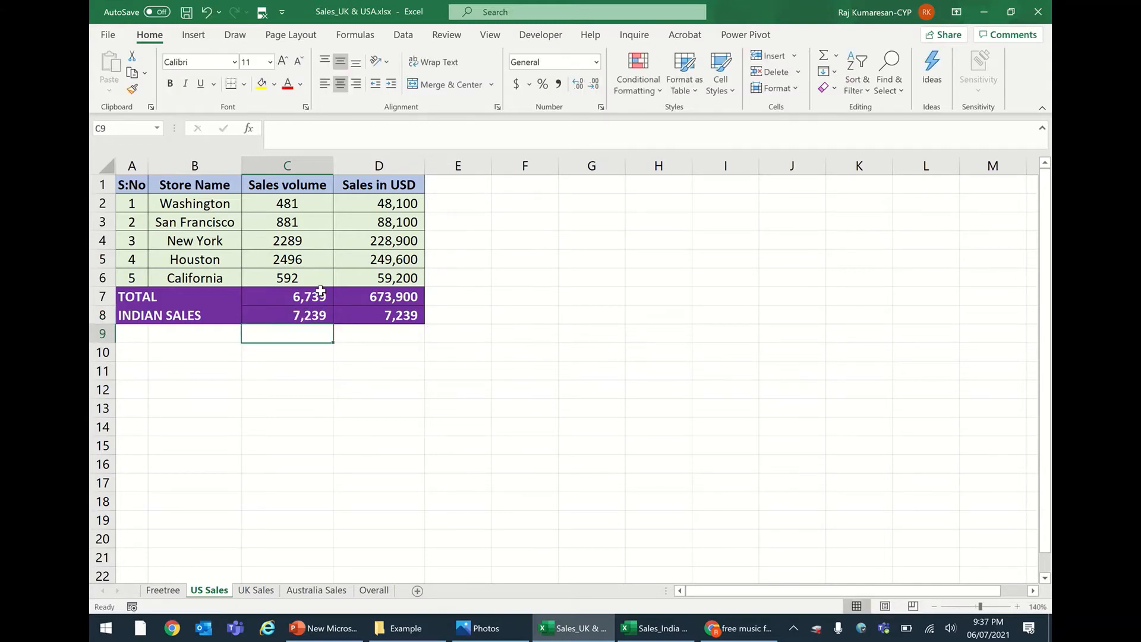
# Copy the revised C8 link formula over D8 and switch to the Sales_India & China workbook
pyautogui.click(313, 313)
pyautogui.hotkey('ctrl', 'c')
pyautogui.click(377, 316)
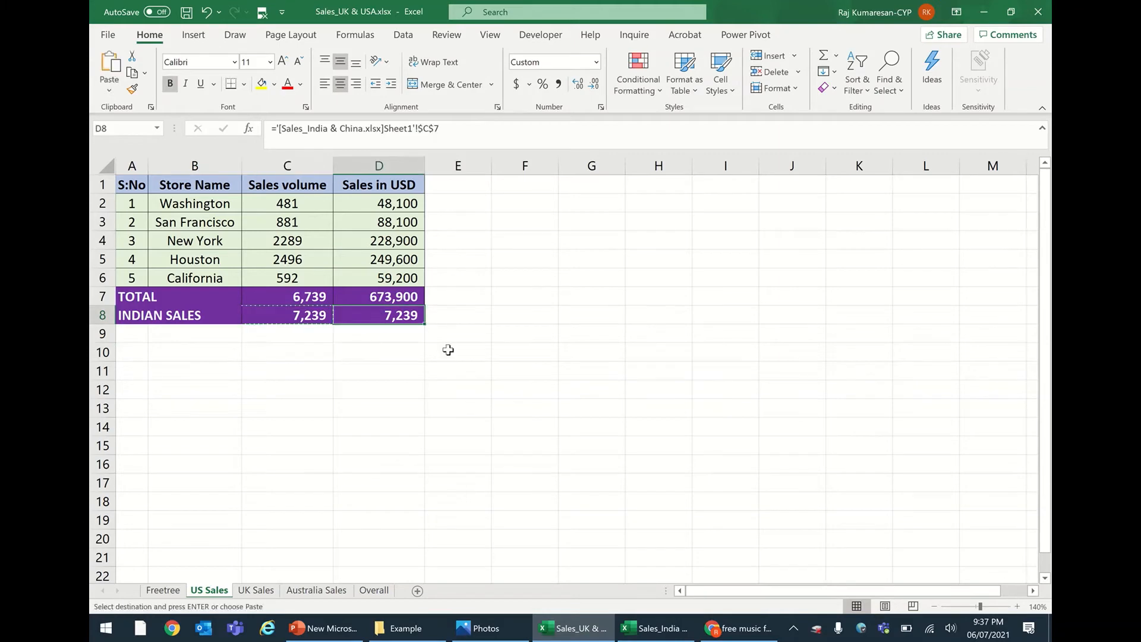
pyautogui.hotkey('ctrl', 'v')
pyautogui.click(655, 634)
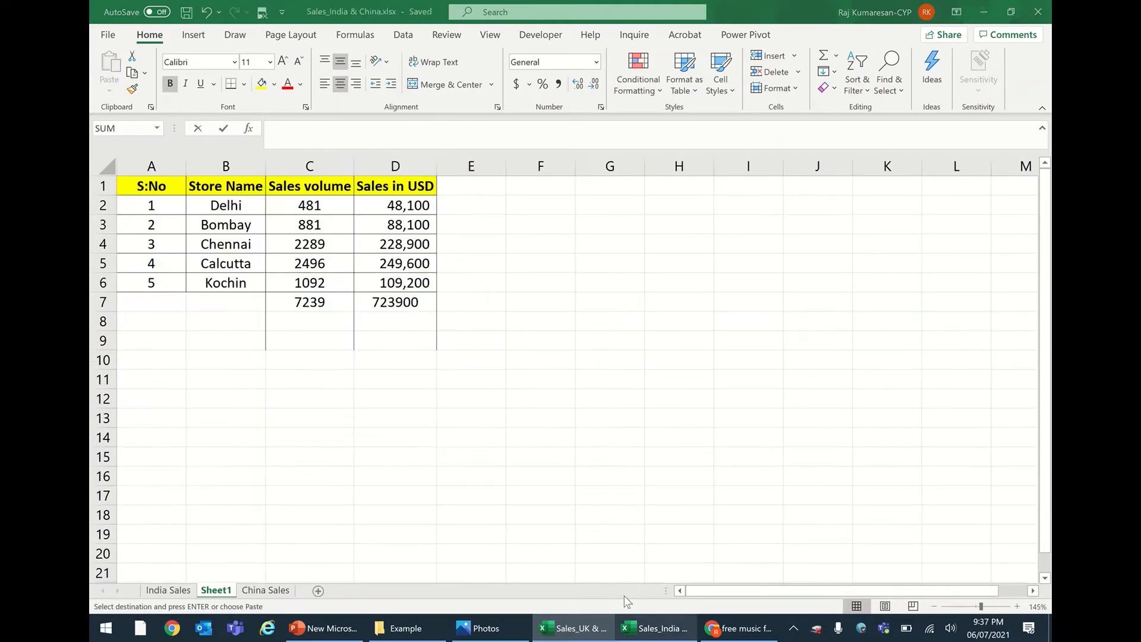
# Switch back to the Sales_UK & USA workbook, save it and close it
pyautogui.click(569, 626)
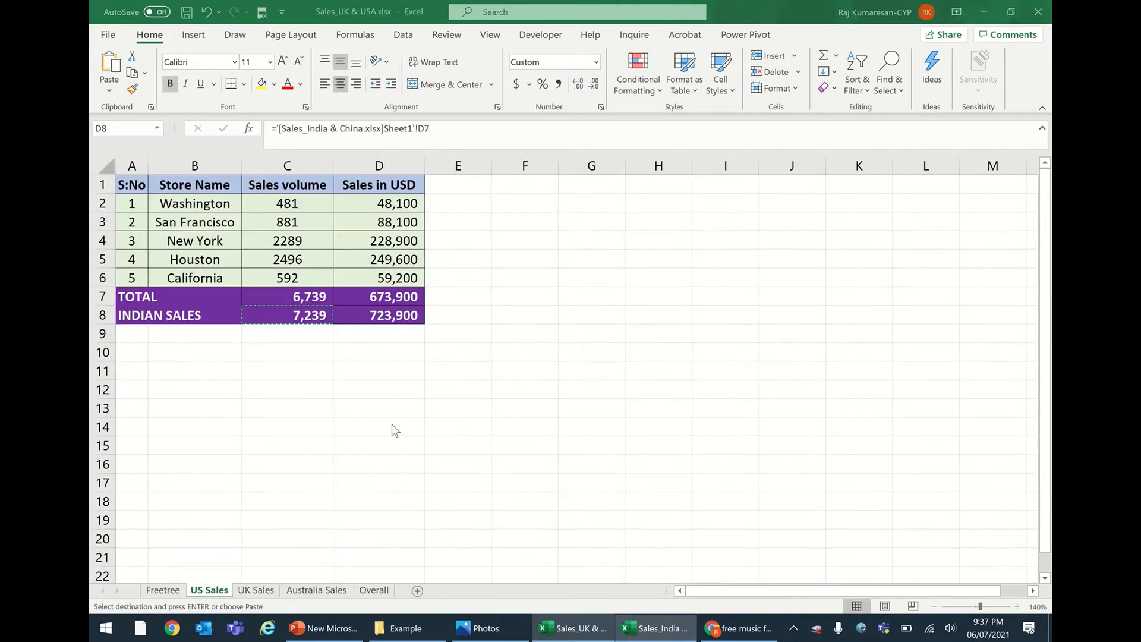
pyautogui.click(357, 369)
pyautogui.hotkey('ctrl', 's')
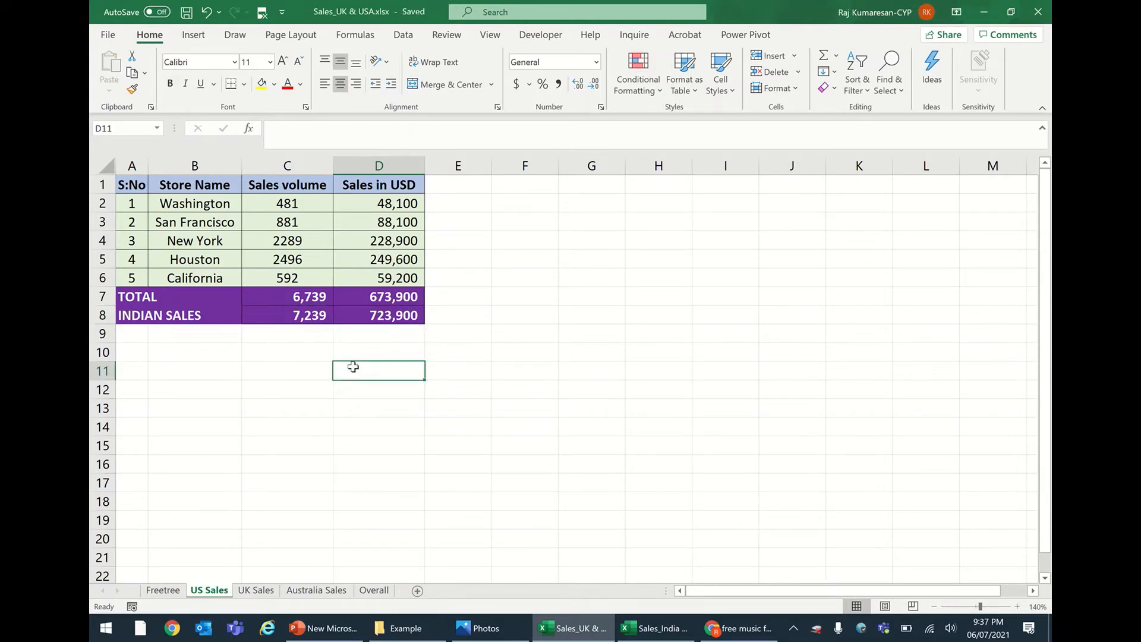
pyautogui.click(660, 631)
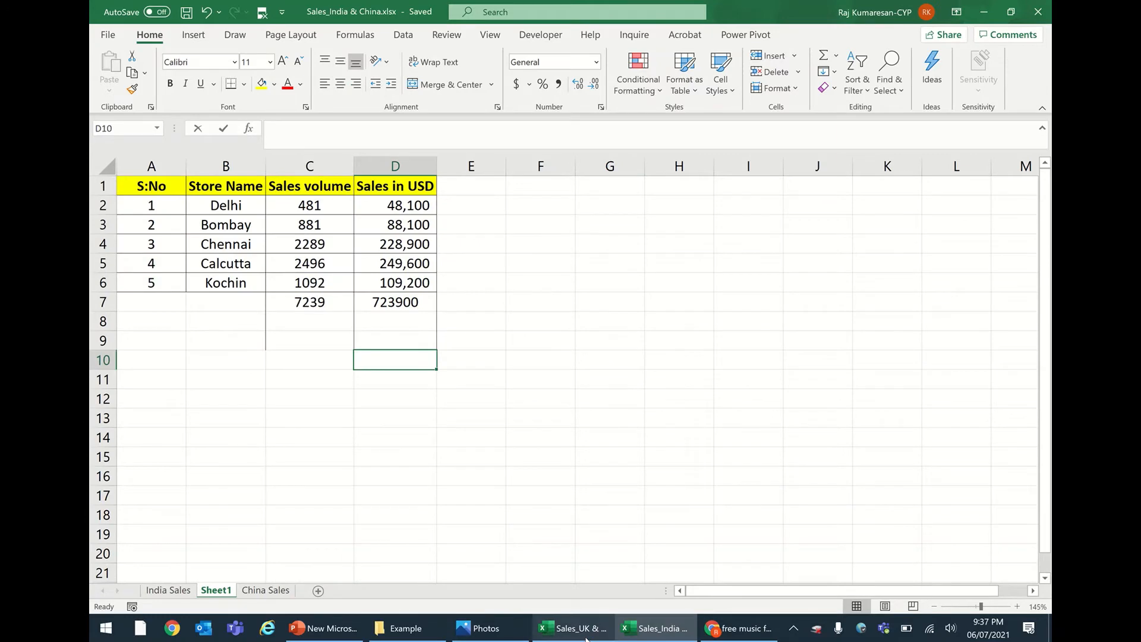
pyautogui.click(588, 630)
pyautogui.click(354, 297)
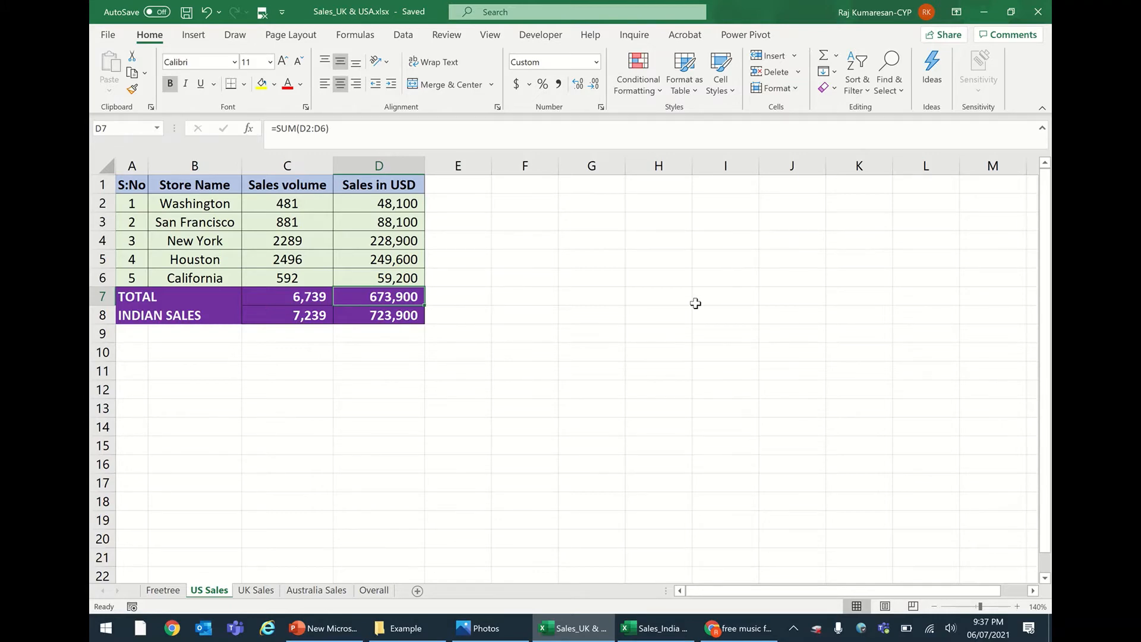
pyautogui.click(1039, 11)
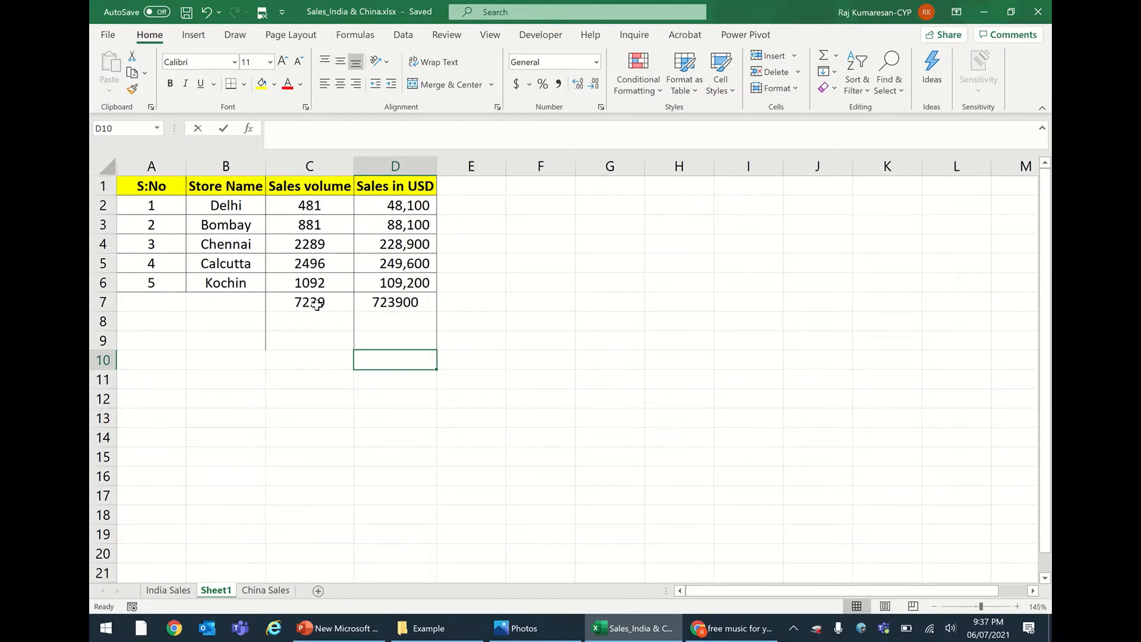
# Move the Sheet1 totals from C7:D7 down to row 9 and enter MADURAI as the store name in B7
pyautogui.moveTo(317, 305); pyautogui.dragTo(334, 340)
pyautogui.click(253, 307)
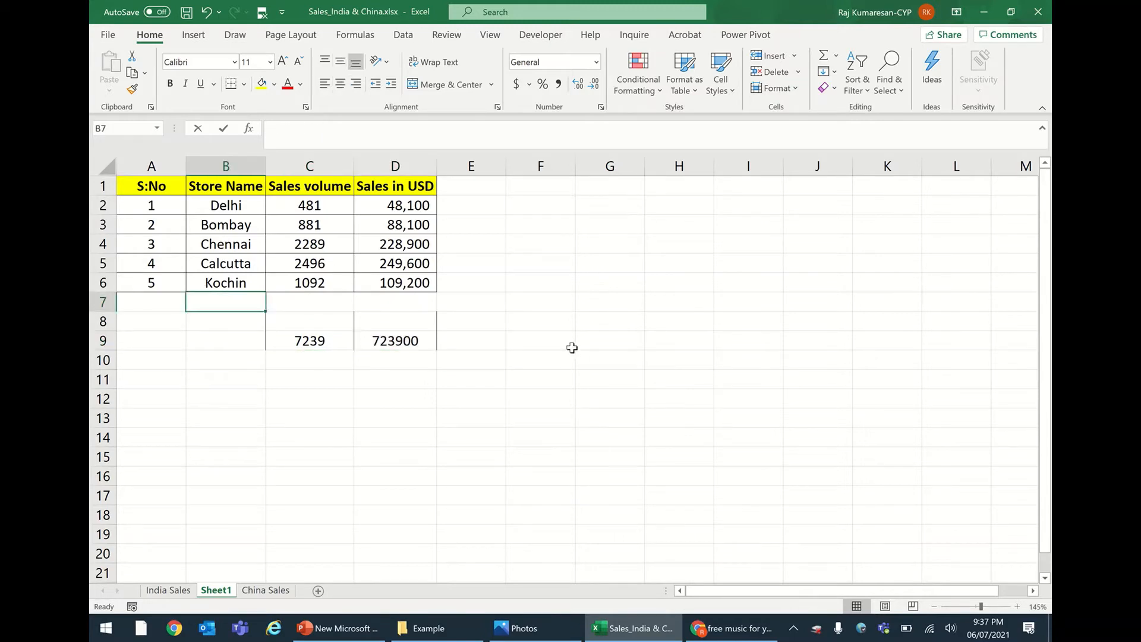
pyautogui.write('MADURAI')
pyautogui.press('Tab')
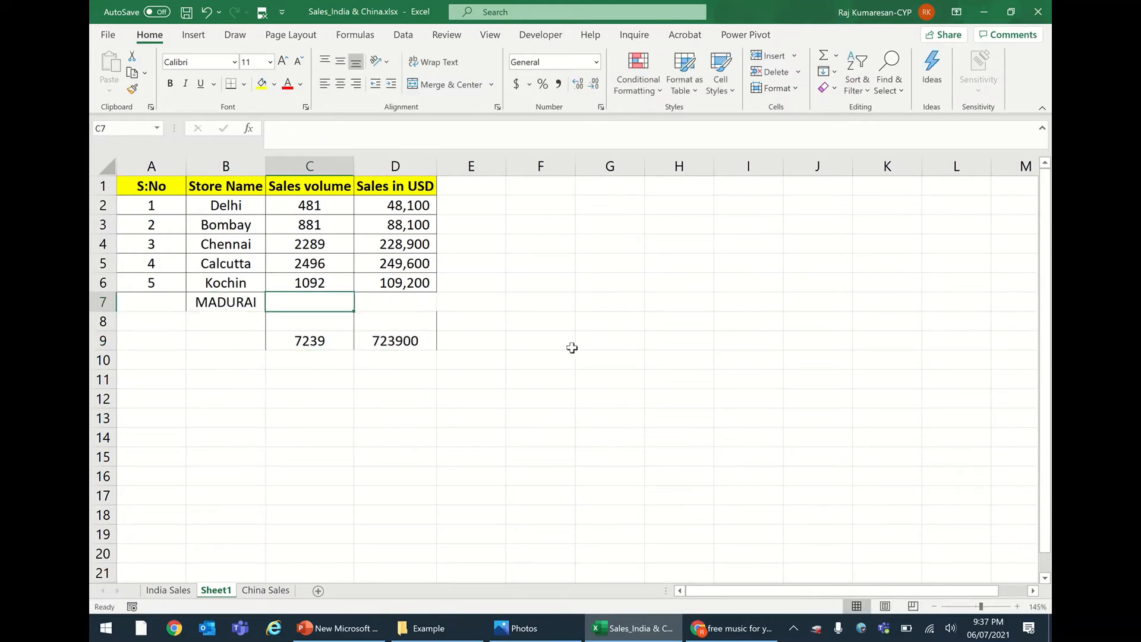
# Re-enter the store name in B7 as madurai and set its sales volume in C7 to 2022
pyautogui.press('Left')
pyautogui.write('amdurai')
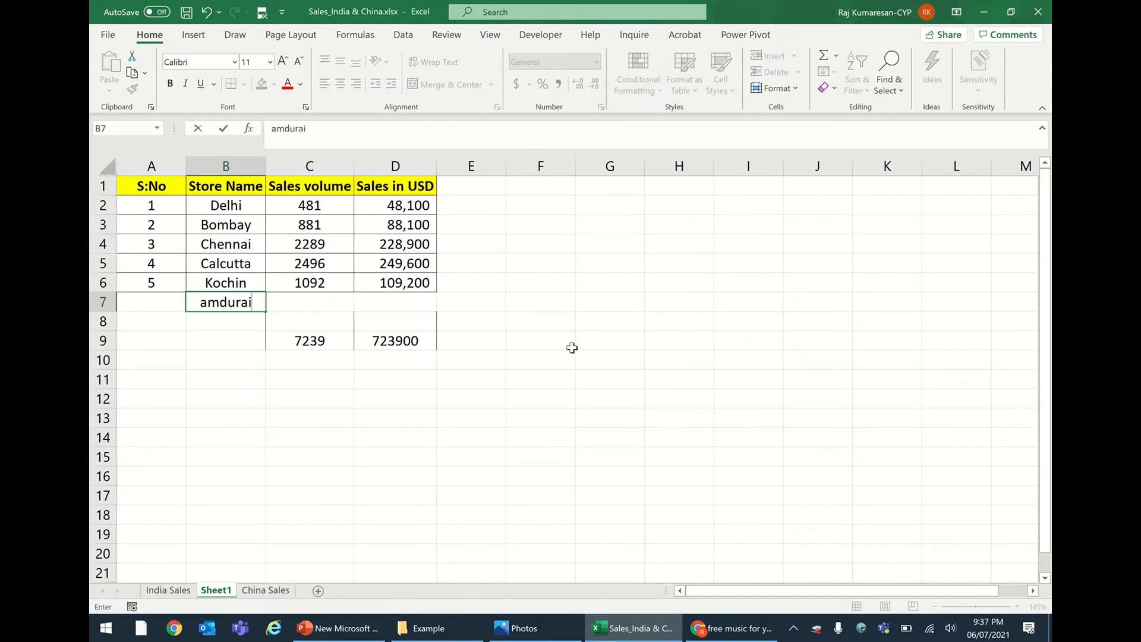
pyautogui.press('BackSpace')
pyautogui.press('BackSpace')
pyautogui.press('BackSpace')
pyautogui.press('BackSpace')
pyautogui.press('BackSpace')
pyautogui.press('BackSpace')
pyautogui.press('BackSpace')
pyautogui.write('madurai')
pyautogui.press('Tab')
pyautogui.write('20')
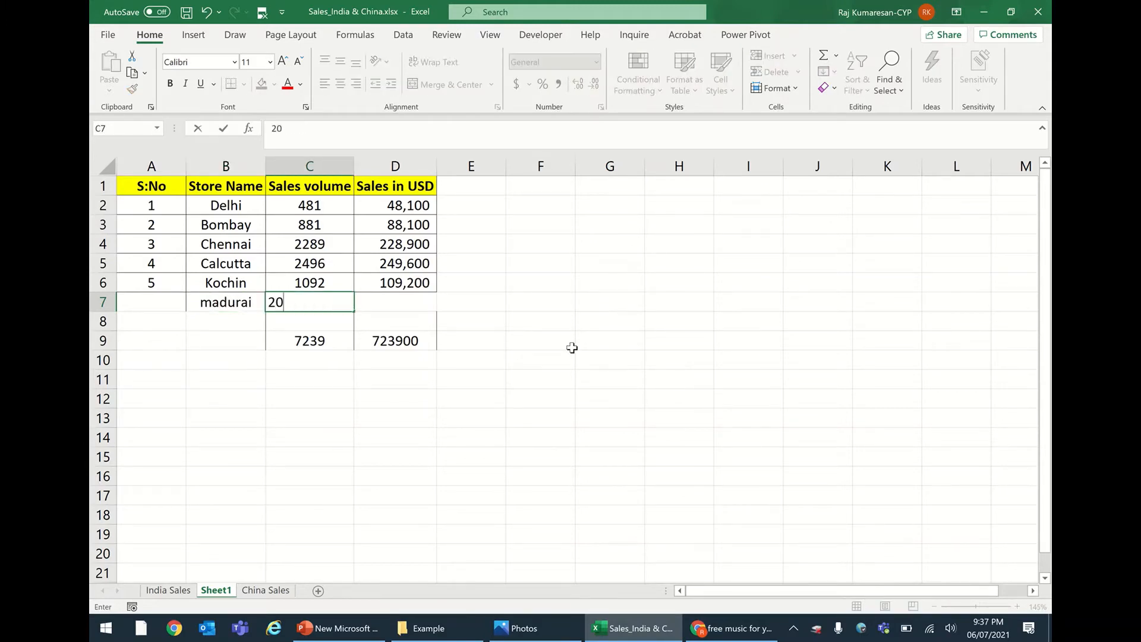
pyautogui.press('Return')
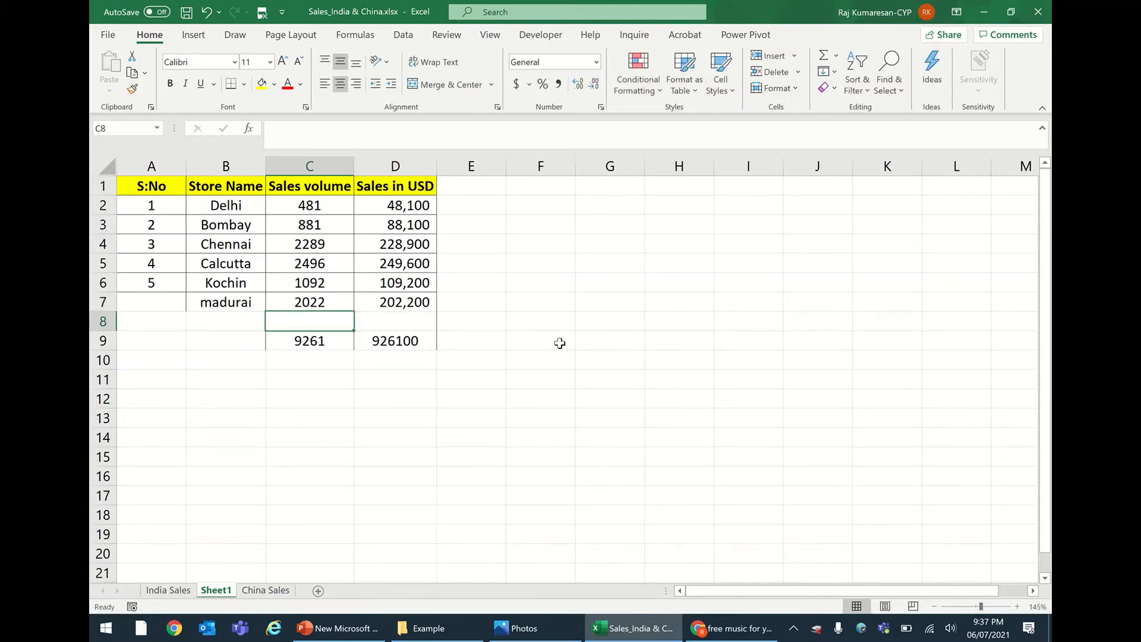
# Check the range summed in C9 and enter serial number 6 for the madurai row in A7
pyautogui.doubleClick(324, 340)
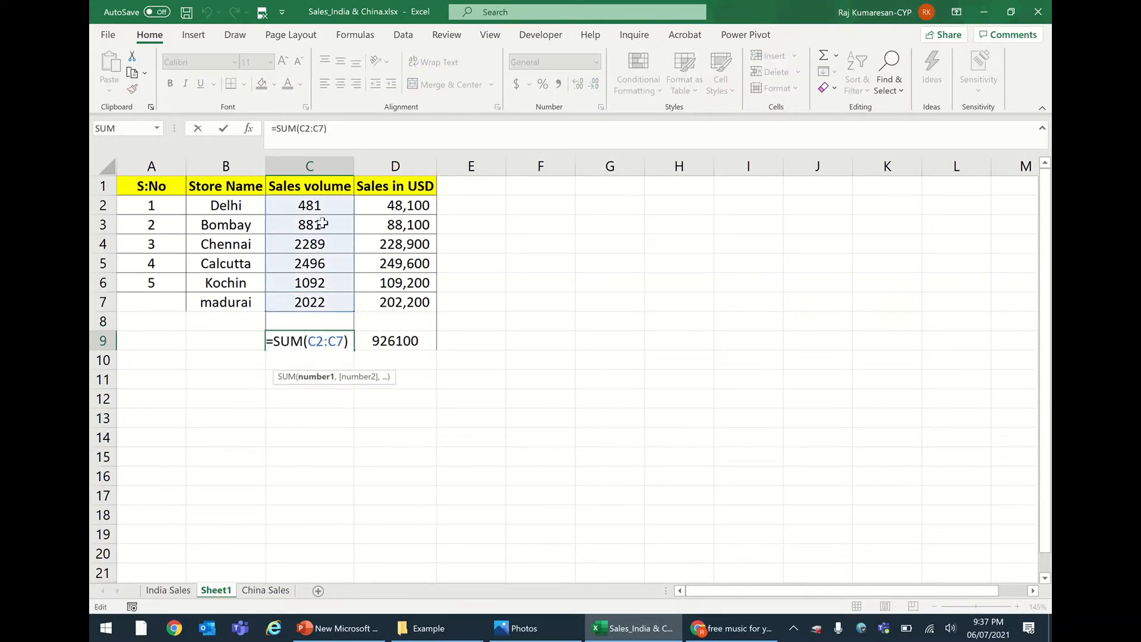
pyautogui.press('Escape')
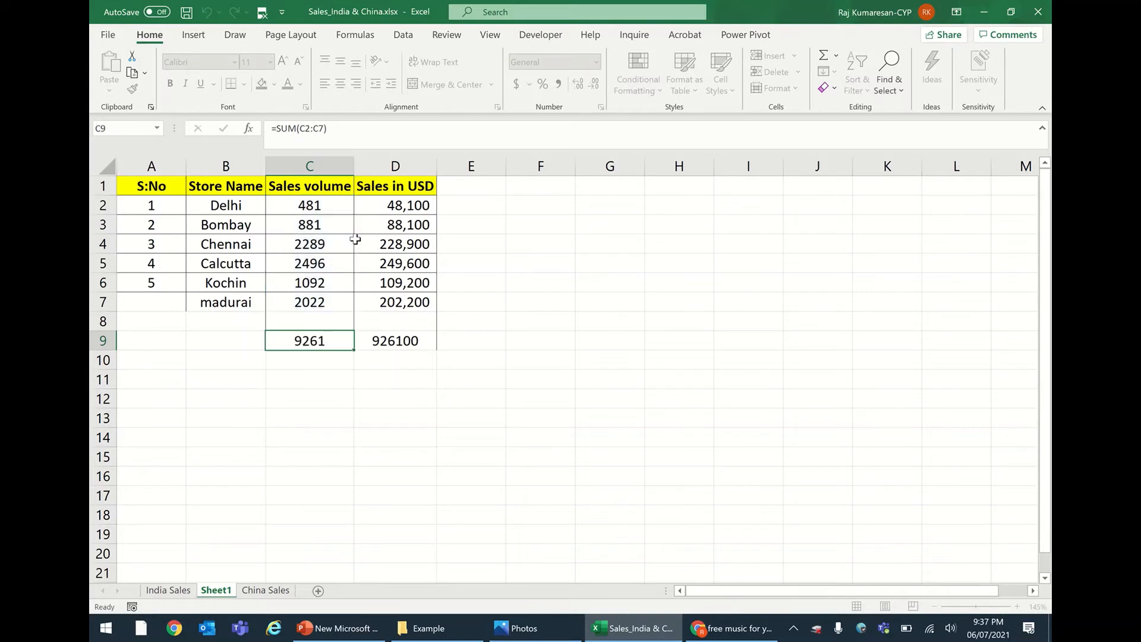
pyautogui.click(162, 305)
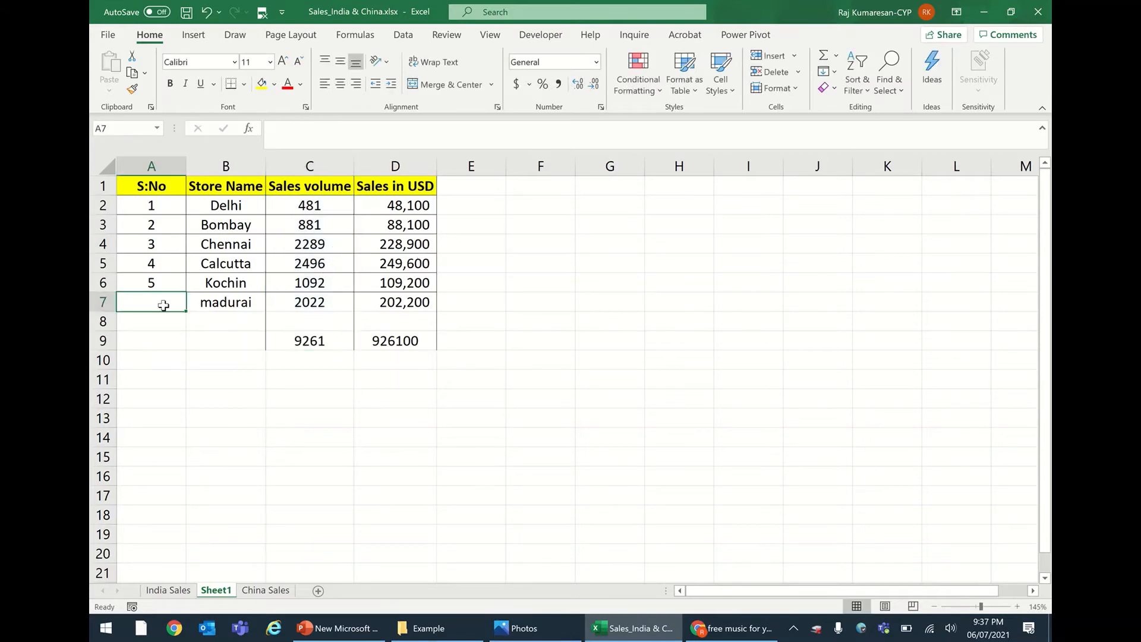
pyautogui.write('6')
pyautogui.click(242, 301)
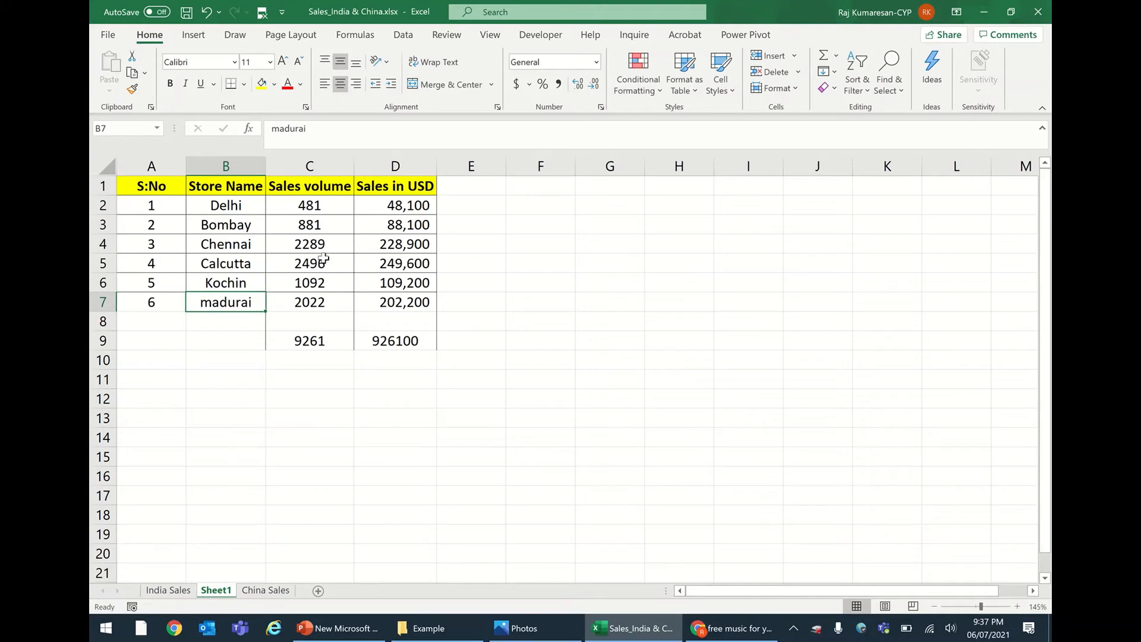
# Enter a trial sales volume of 2 in C8 and inspect the range summed in C9
pyautogui.click(341, 350)
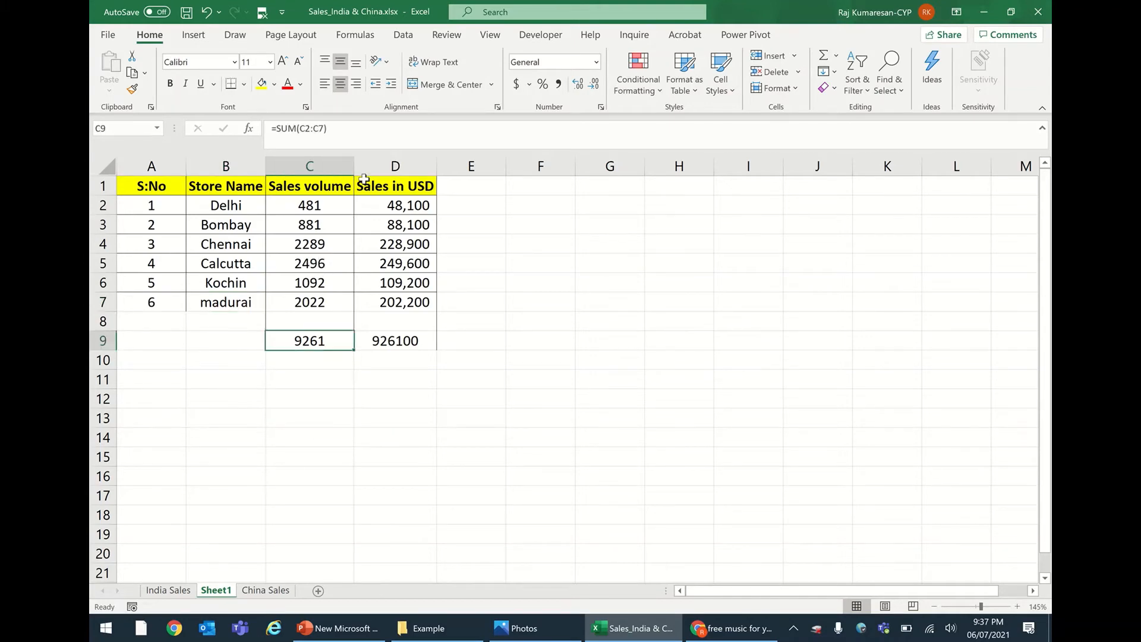
pyautogui.click(327, 324)
pyautogui.write('2')
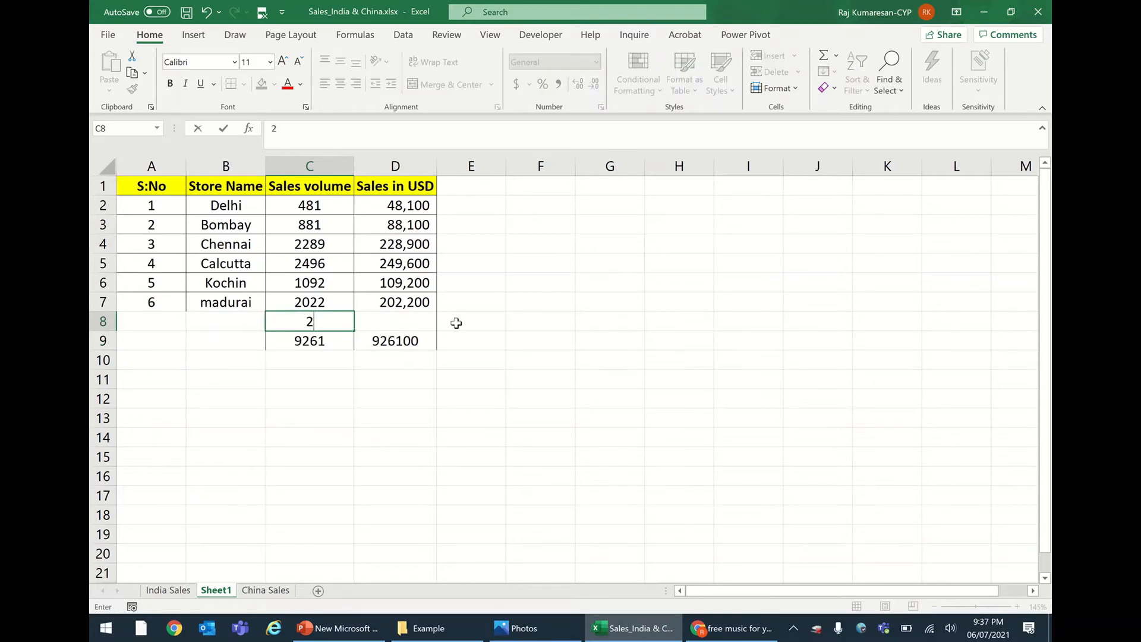
pyautogui.click(453, 321)
pyautogui.click(349, 344)
pyautogui.click(320, 128)
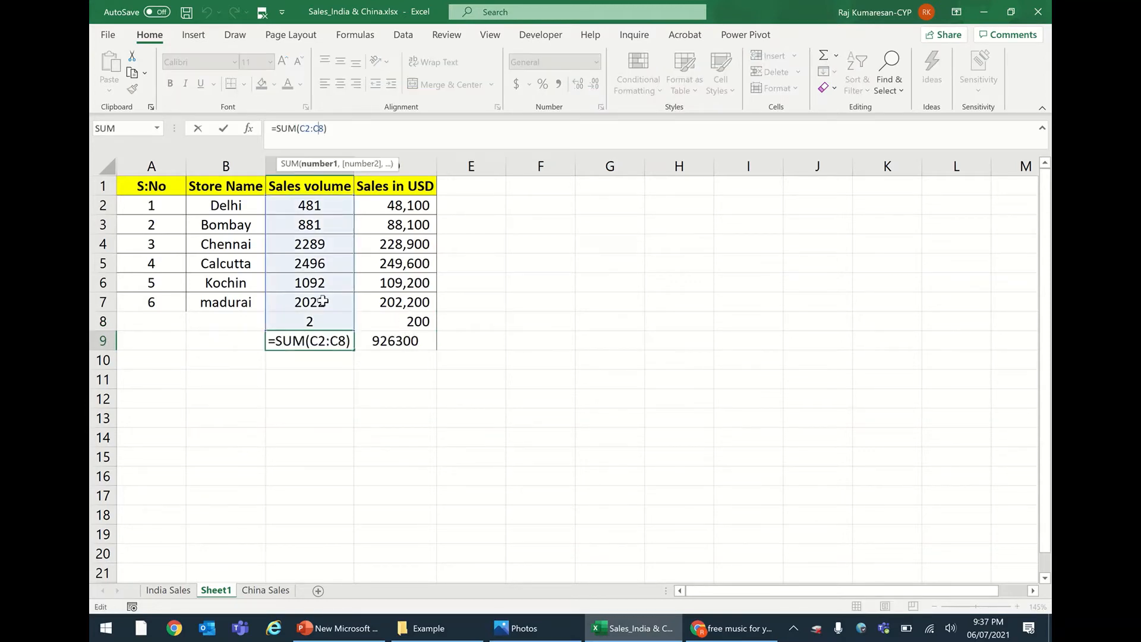
pyautogui.click(469, 321)
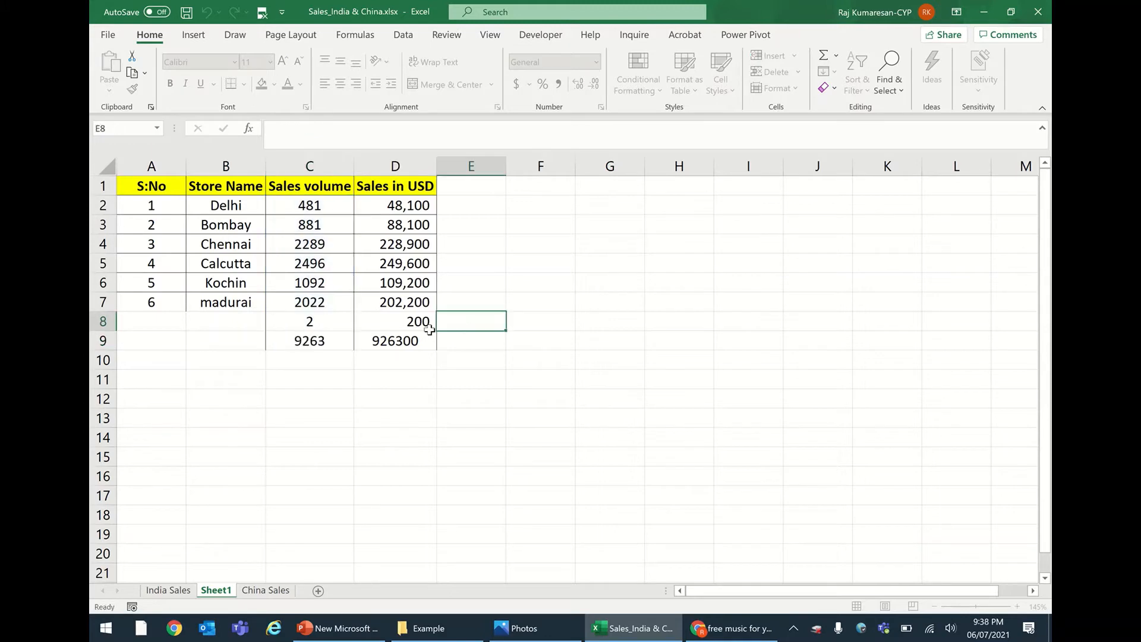
# Clear the trial sales values from C8:D8
pyautogui.moveTo(422, 321); pyautogui.dragTo(324, 321)
pyautogui.press('Delete')
pyautogui.click(478, 279)
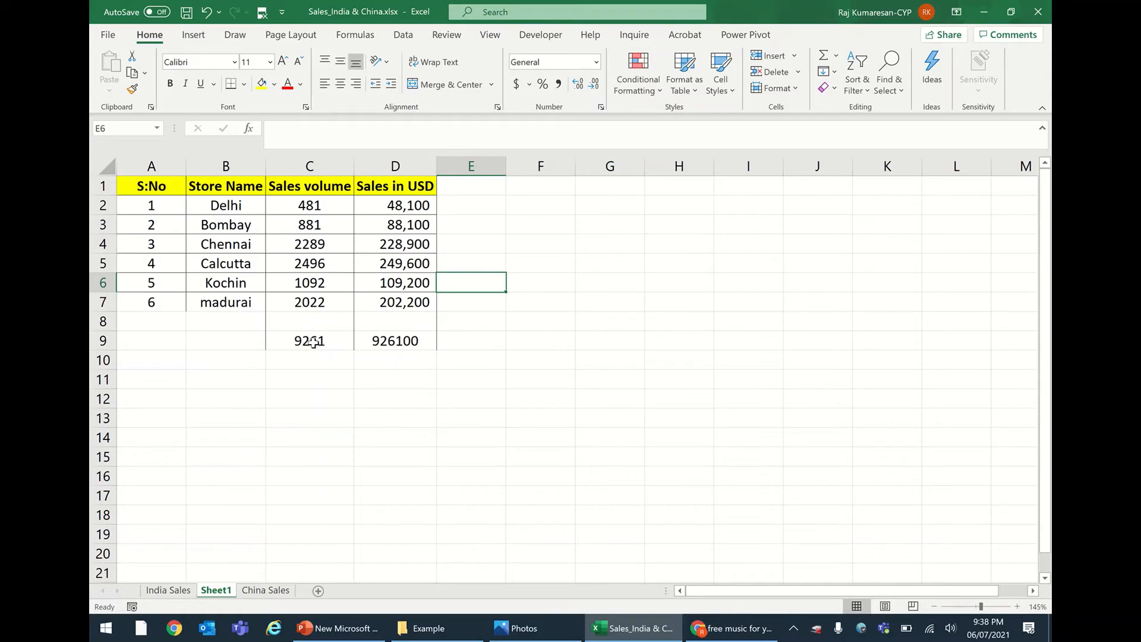
# Move the totals in C9:D9 down one row to C10:D10
pyautogui.moveTo(313, 342); pyautogui.dragTo(374, 340)
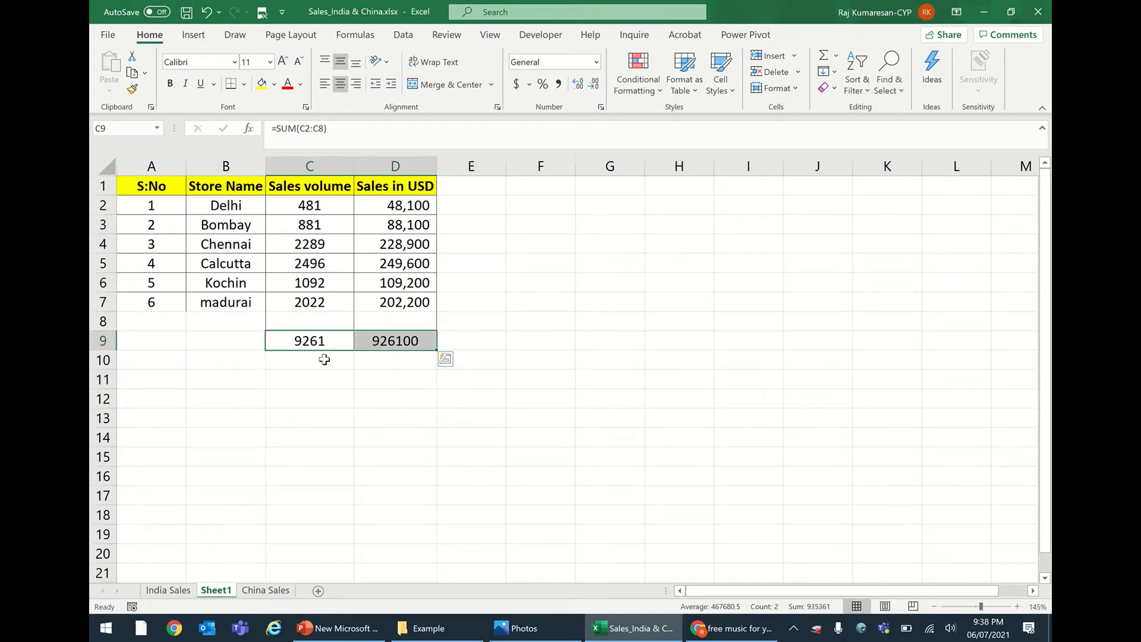
pyautogui.moveTo(342, 355); pyautogui.dragTo(341, 374)
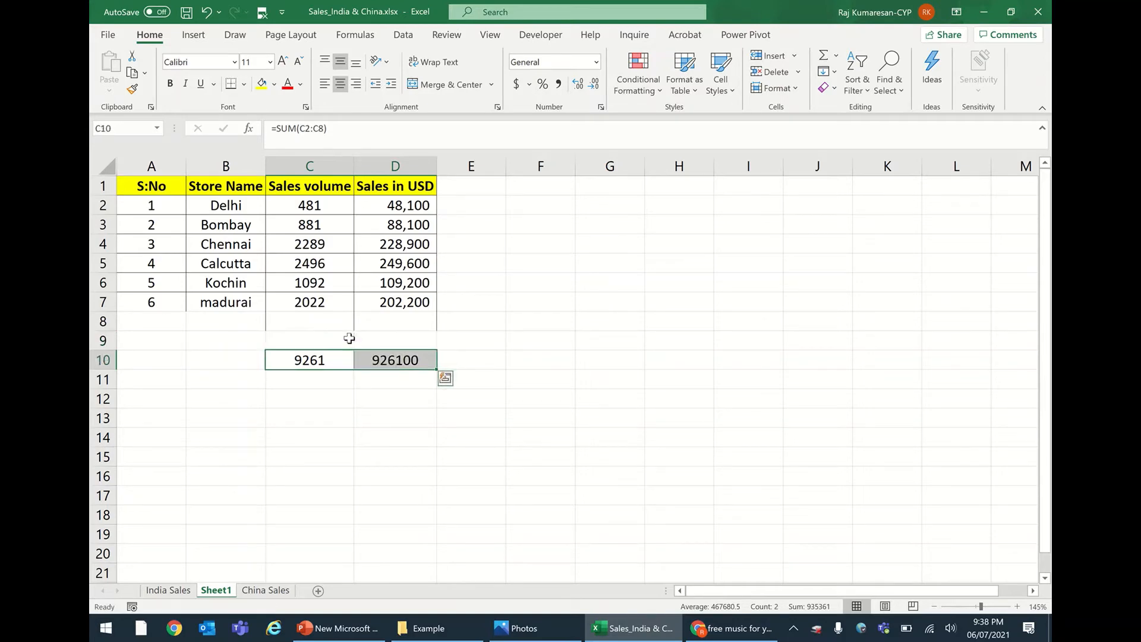
pyautogui.click(345, 336)
pyautogui.moveTo(306, 324); pyautogui.dragTo(317, 337)
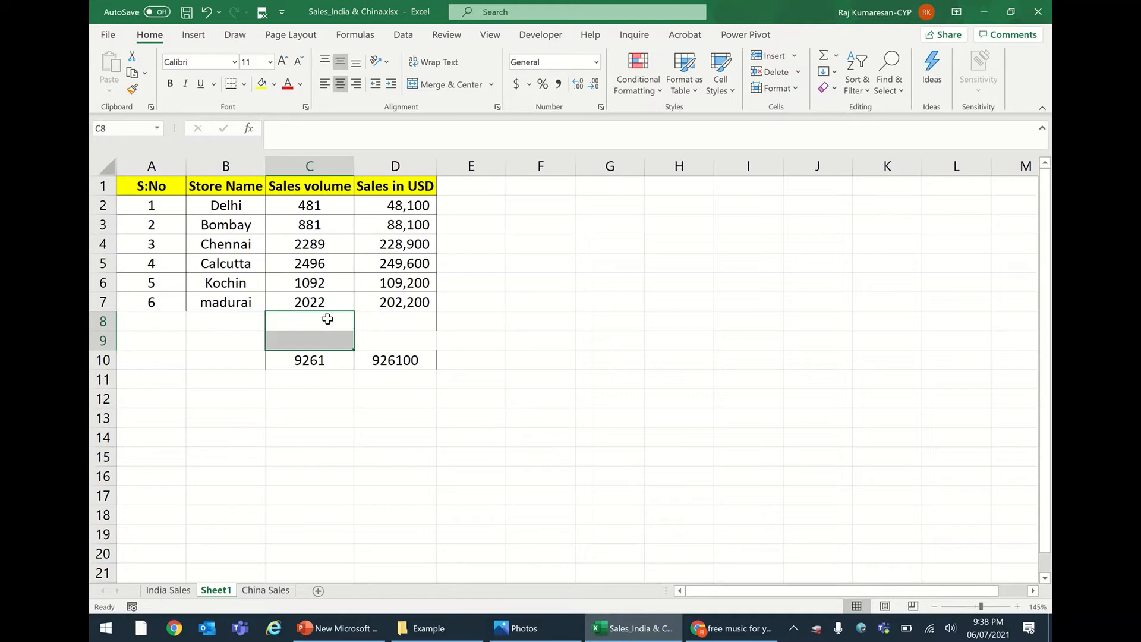
# Save the Sales_India & China workbook and close it
pyautogui.hotkey('ctrl', 's')
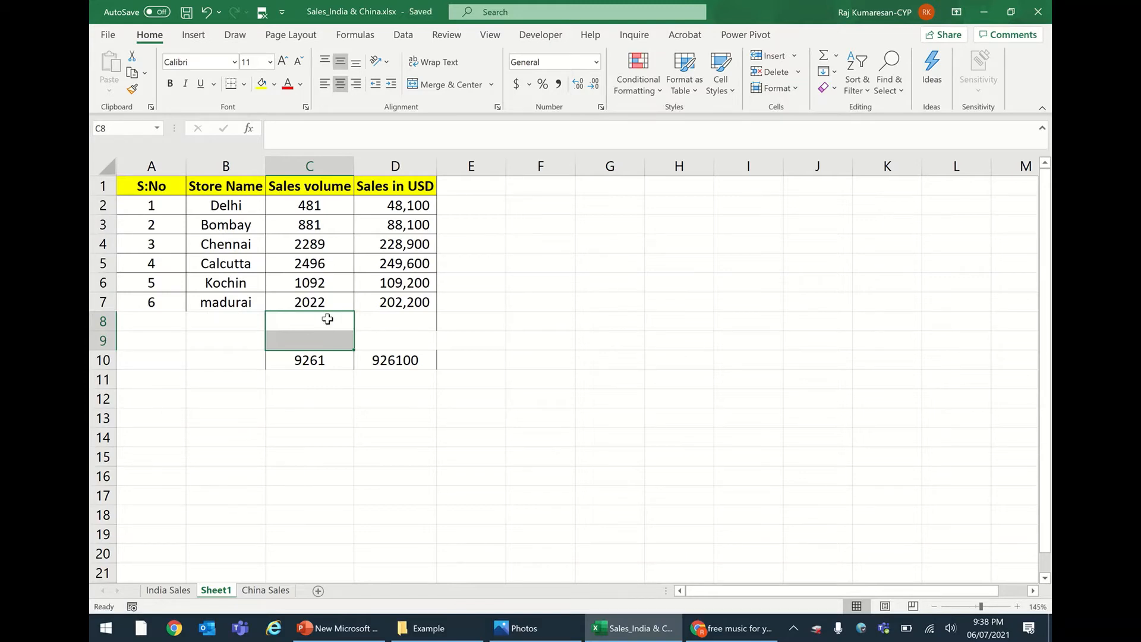
pyautogui.click(542, 278)
pyautogui.click(1037, 13)
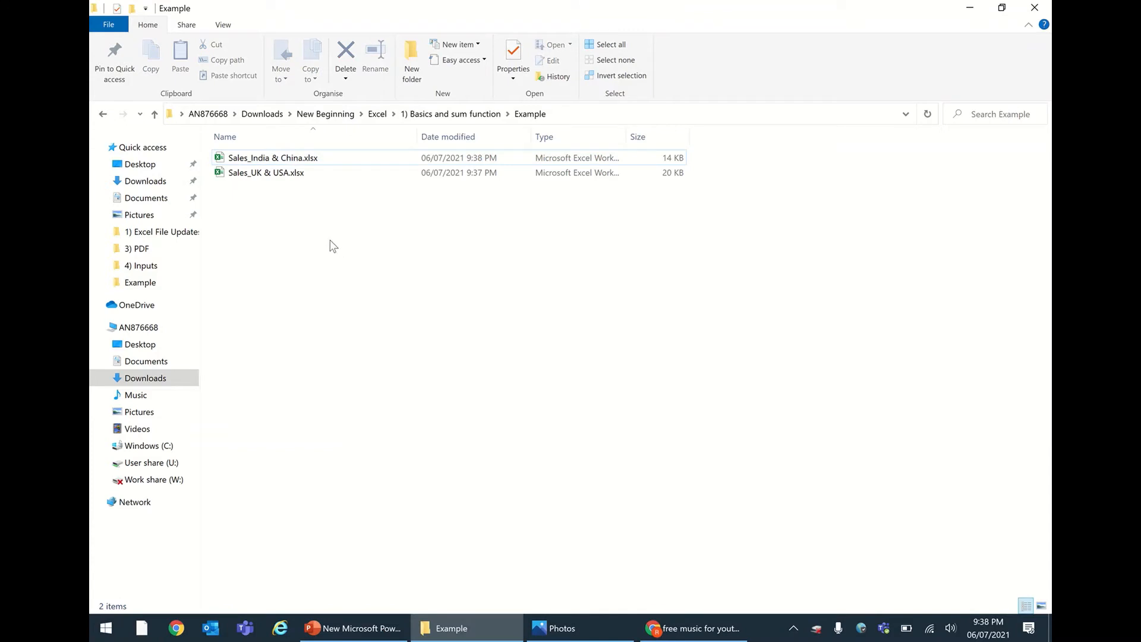
# Reopen Sales_UK & USA.xlsx from the Example folder with its external links updated, and open Sales_India & China.xlsx as well
pyautogui.doubleClick(282, 177)
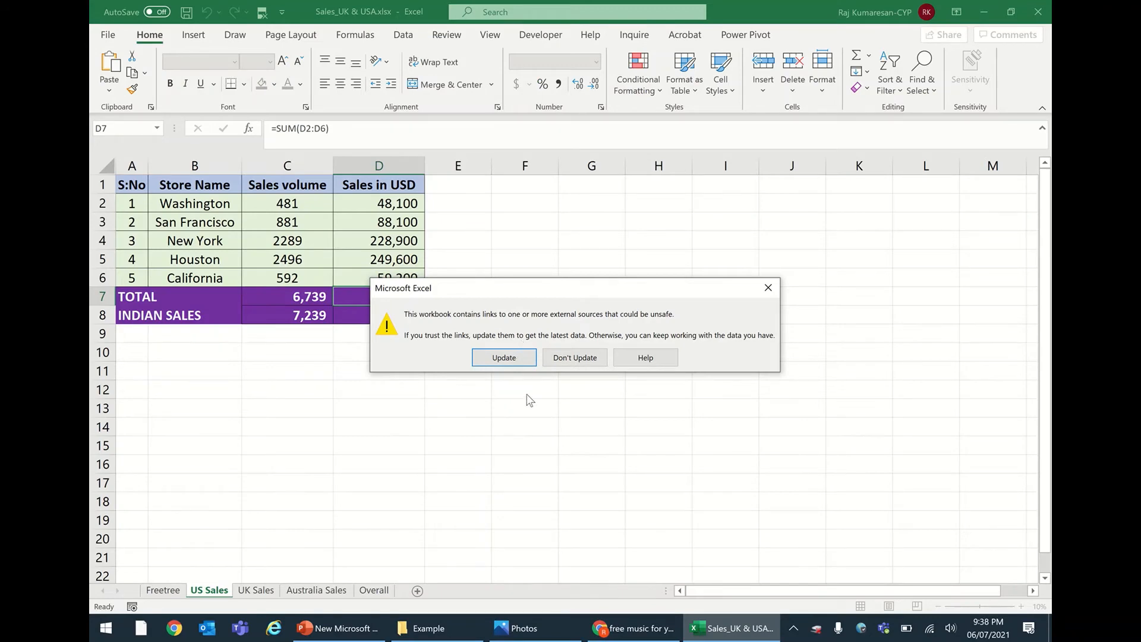
pyautogui.click(520, 362)
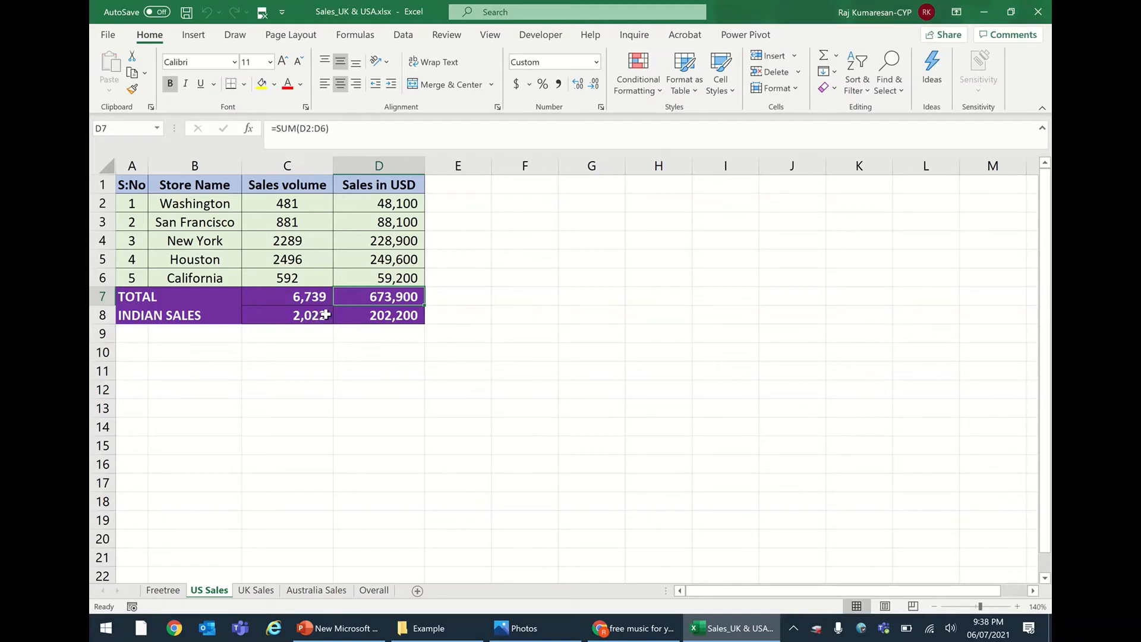
pyautogui.click(429, 628)
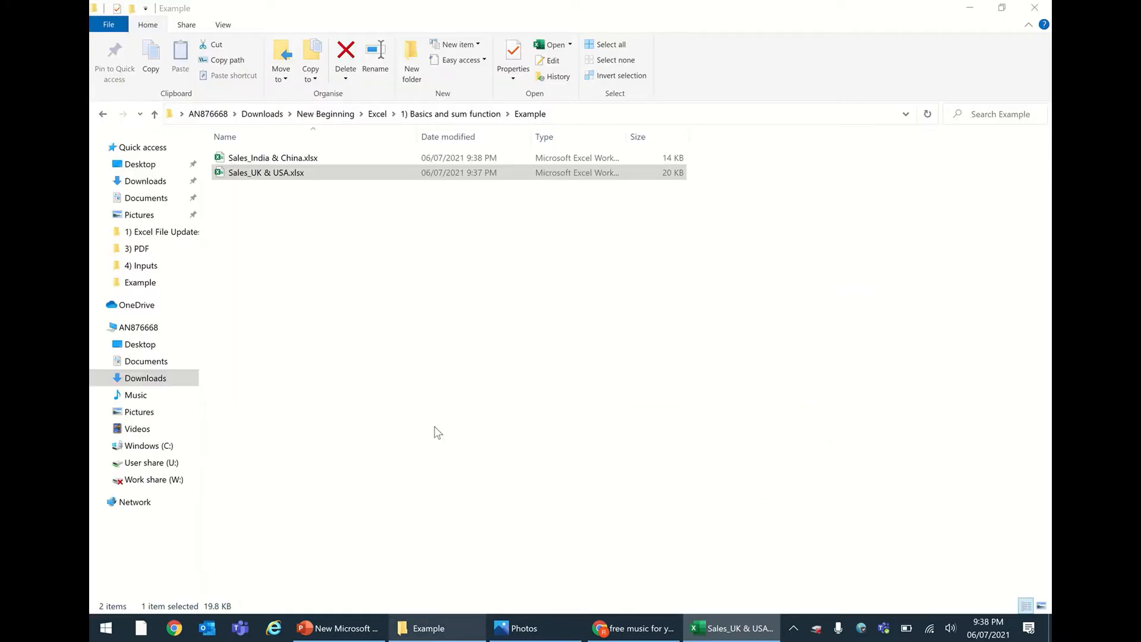
pyautogui.doubleClick(307, 159)
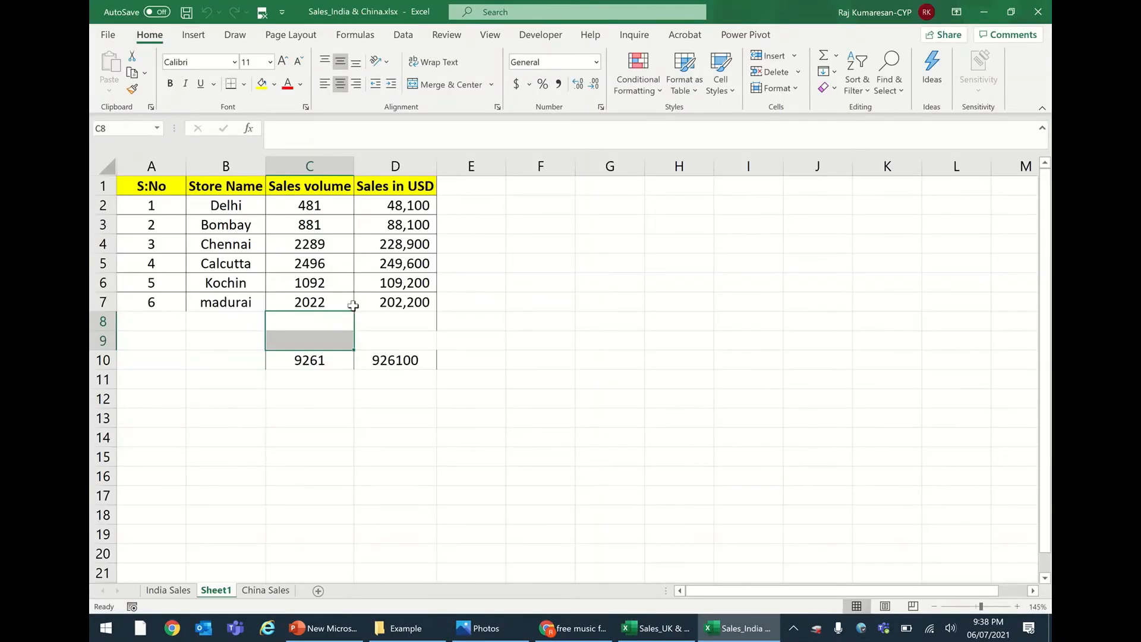
# Compare the row 7 values and row 10 totals on Sheet1 with the INDIAN SALES link in C8 on the US Sales sheet
pyautogui.click(388, 326)
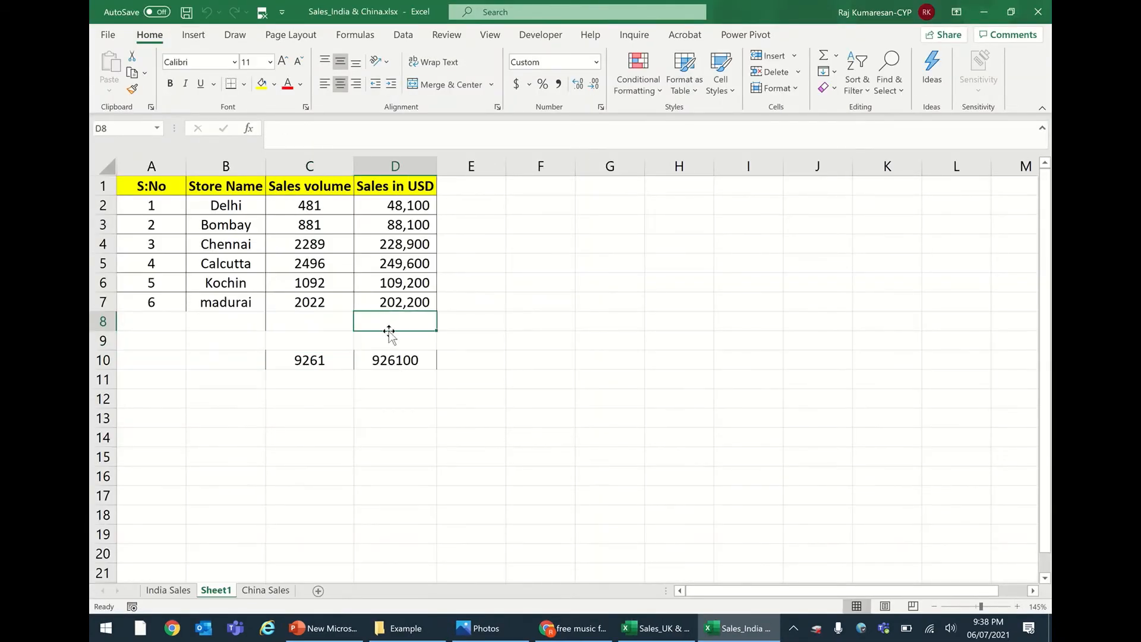
pyautogui.click(304, 303)
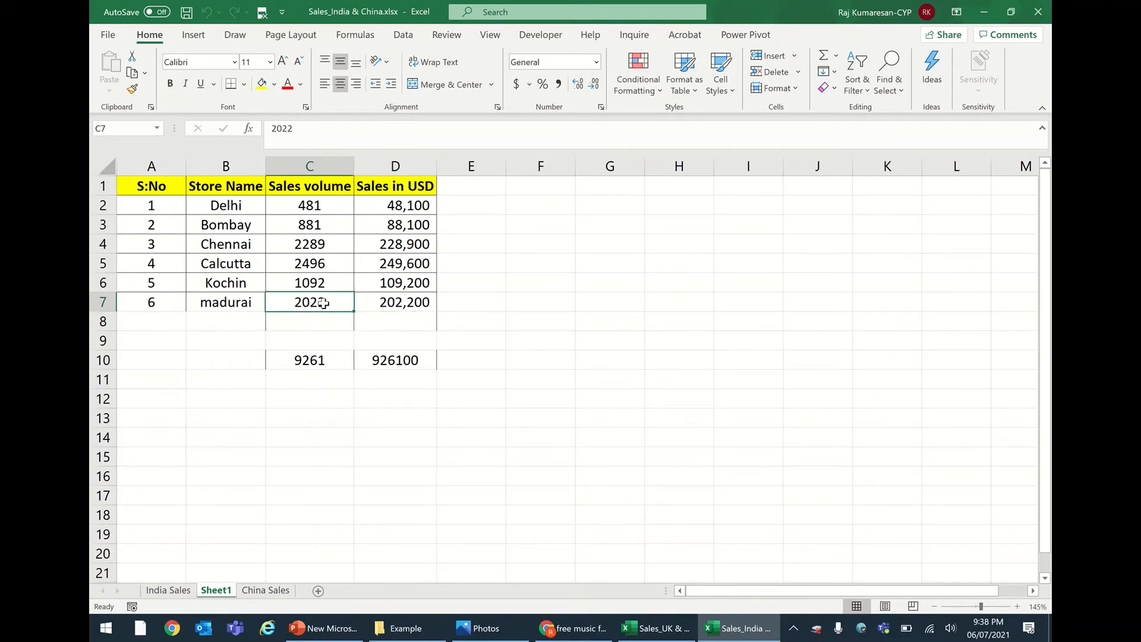
pyautogui.moveTo(323, 361); pyautogui.dragTo(392, 368)
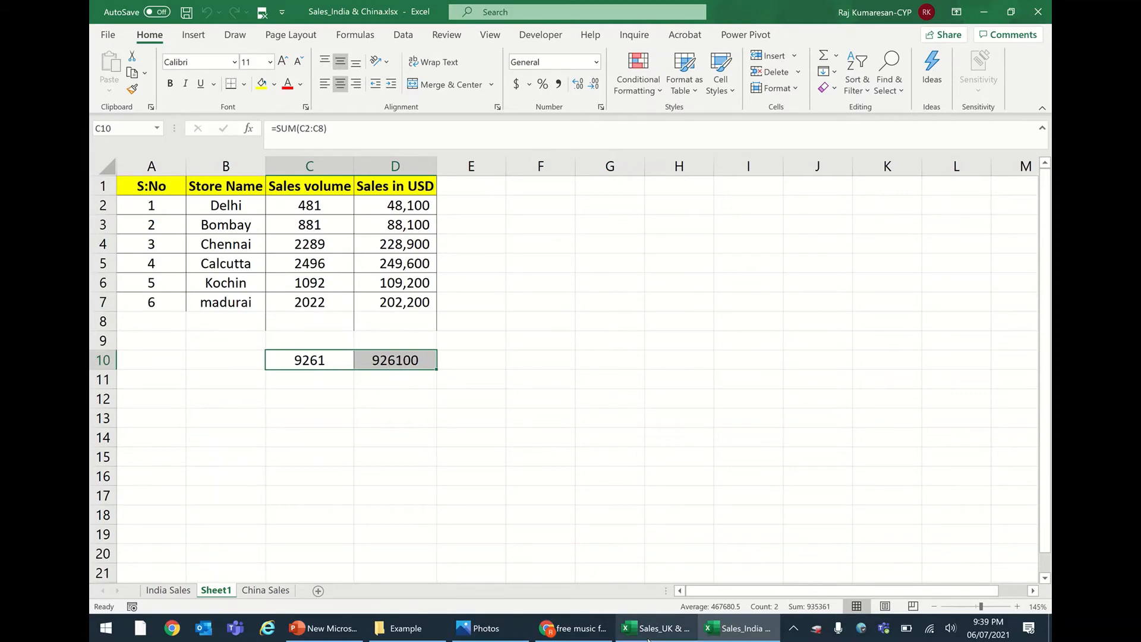
pyautogui.click(647, 628)
pyautogui.click(319, 317)
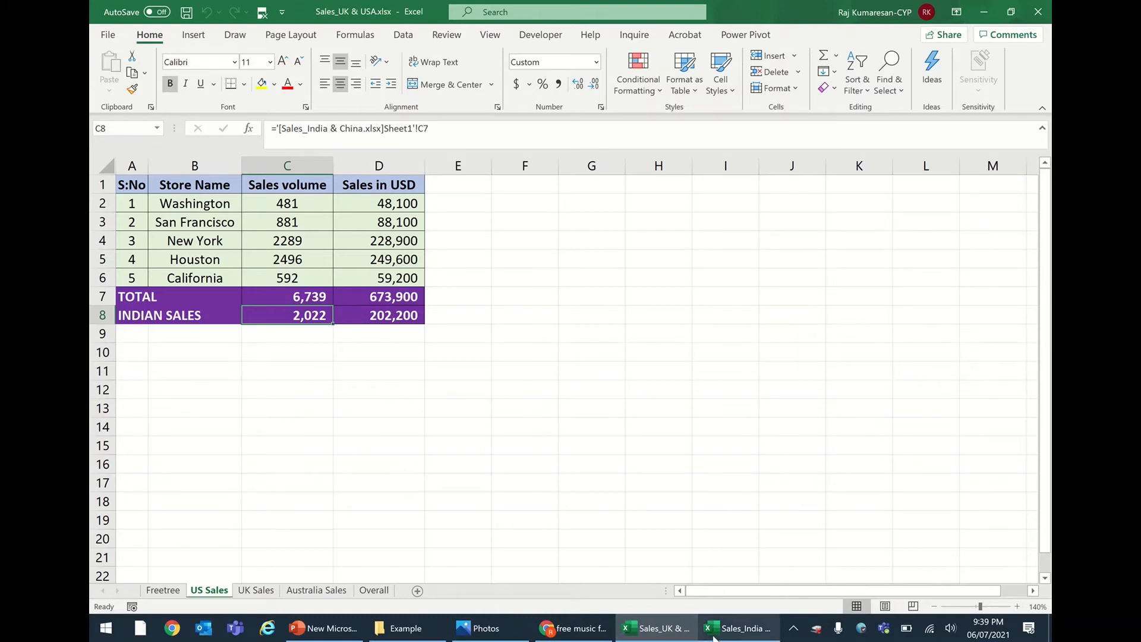
pyautogui.click(614, 404)
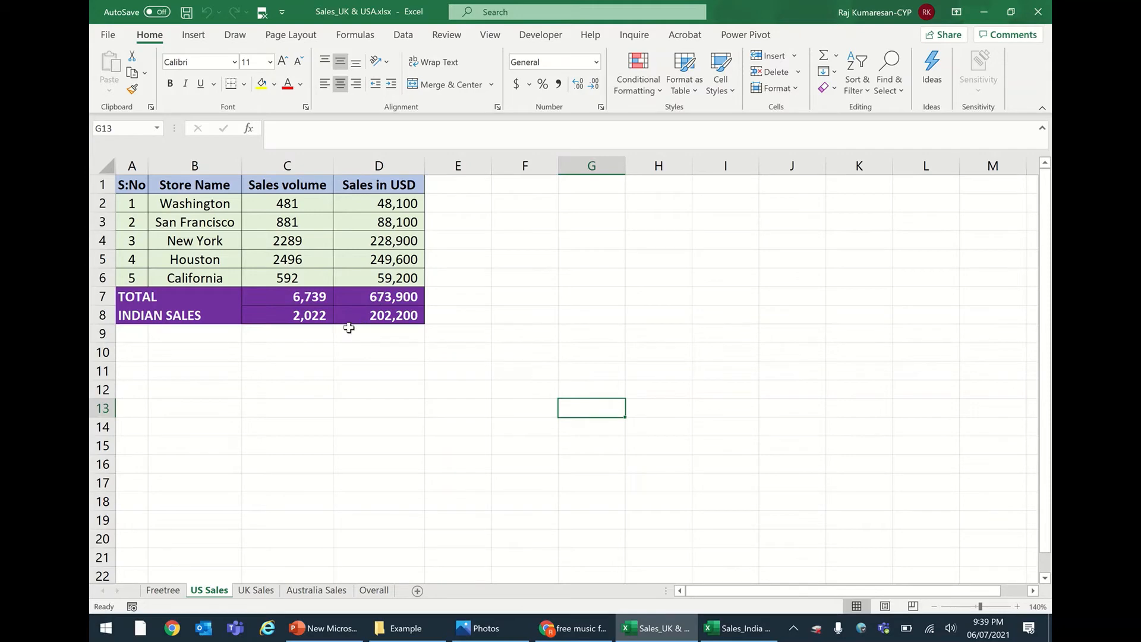
pyautogui.click(325, 318)
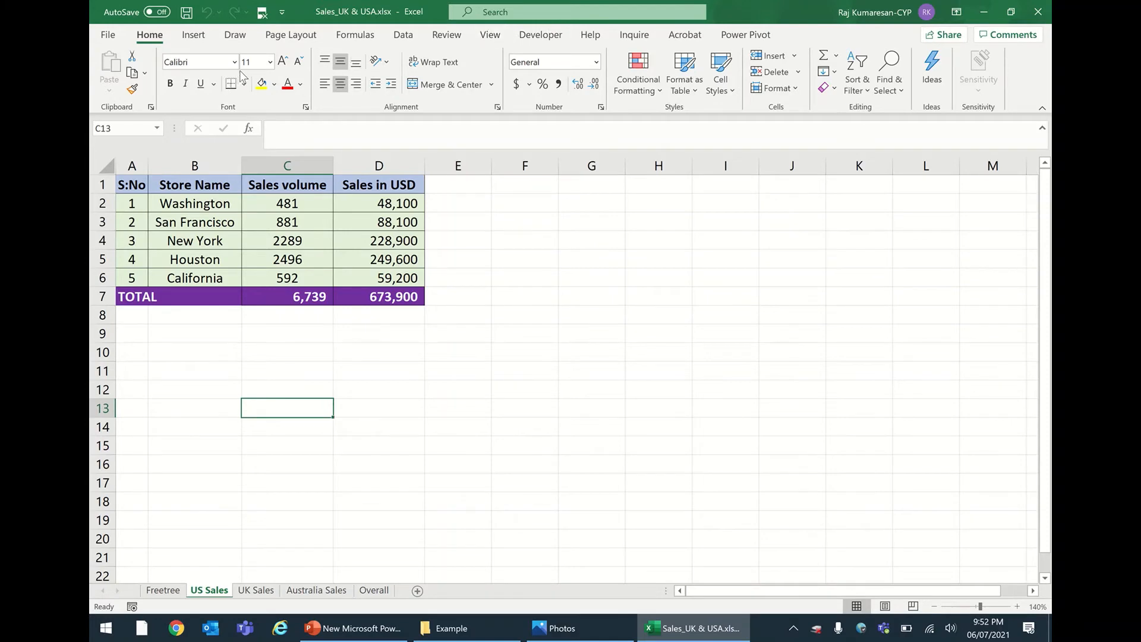
# Start a data import from a workbook, choosing Sales_India & China.xlsx in Downloads > New Beginning > Excel > 1) Basics and sum function > Example
pyautogui.click(404, 35)
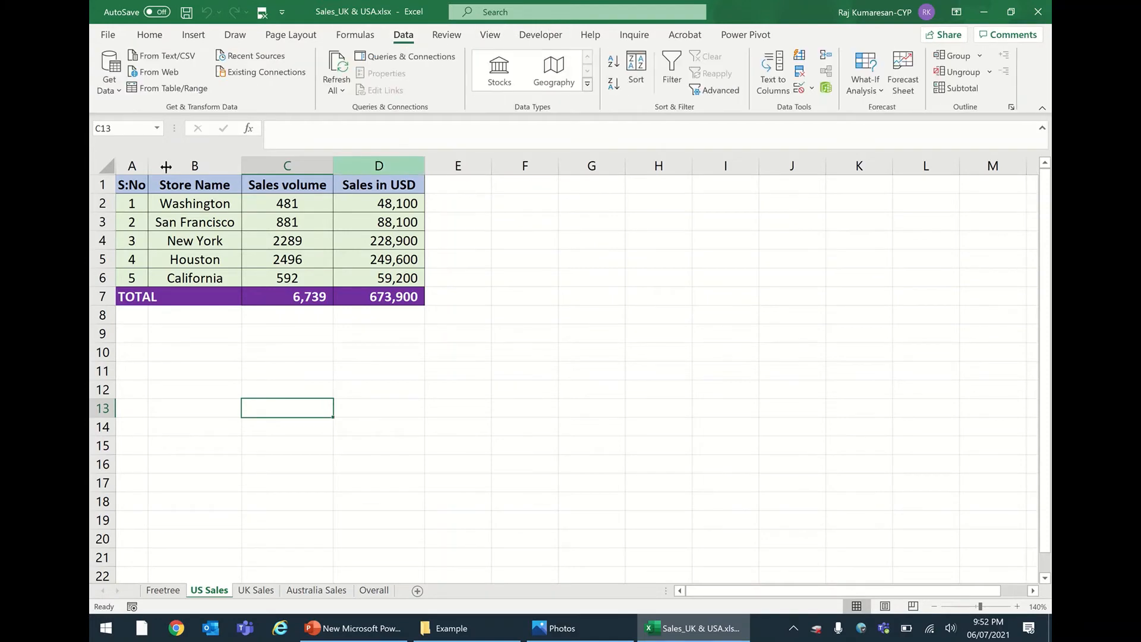
pyautogui.click(109, 83)
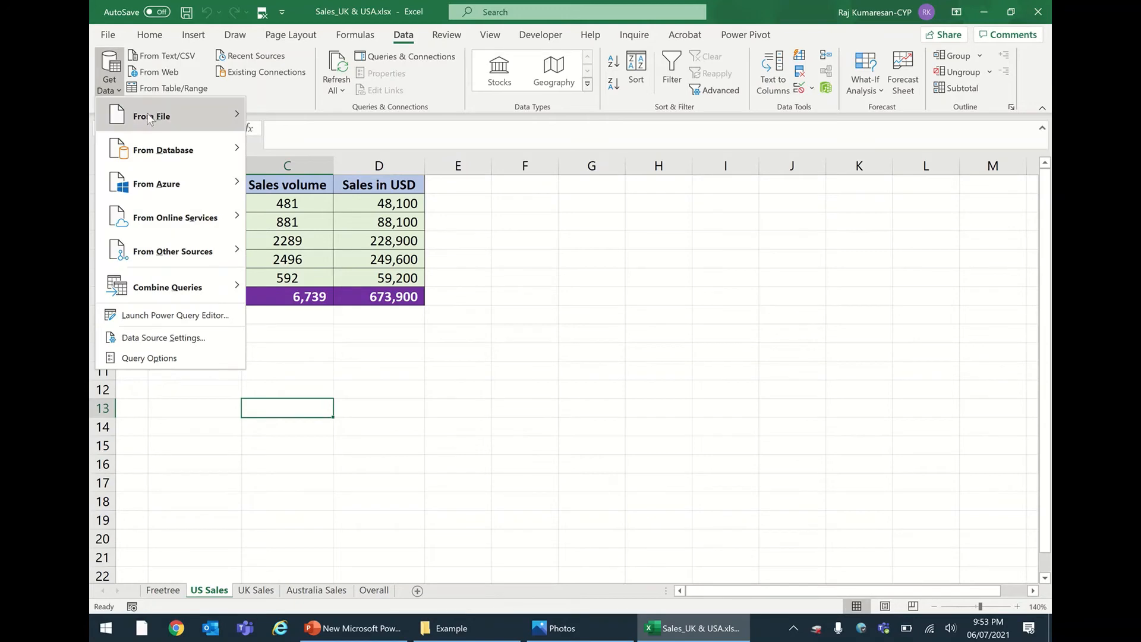
pyautogui.moveTo(148, 115)
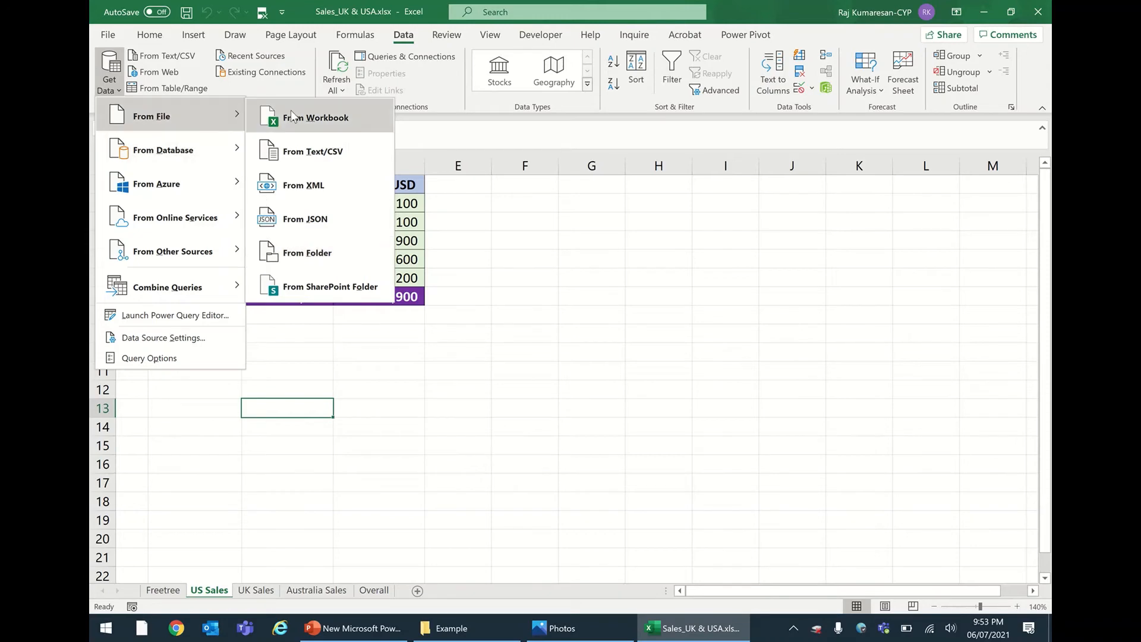
pyautogui.click(292, 115)
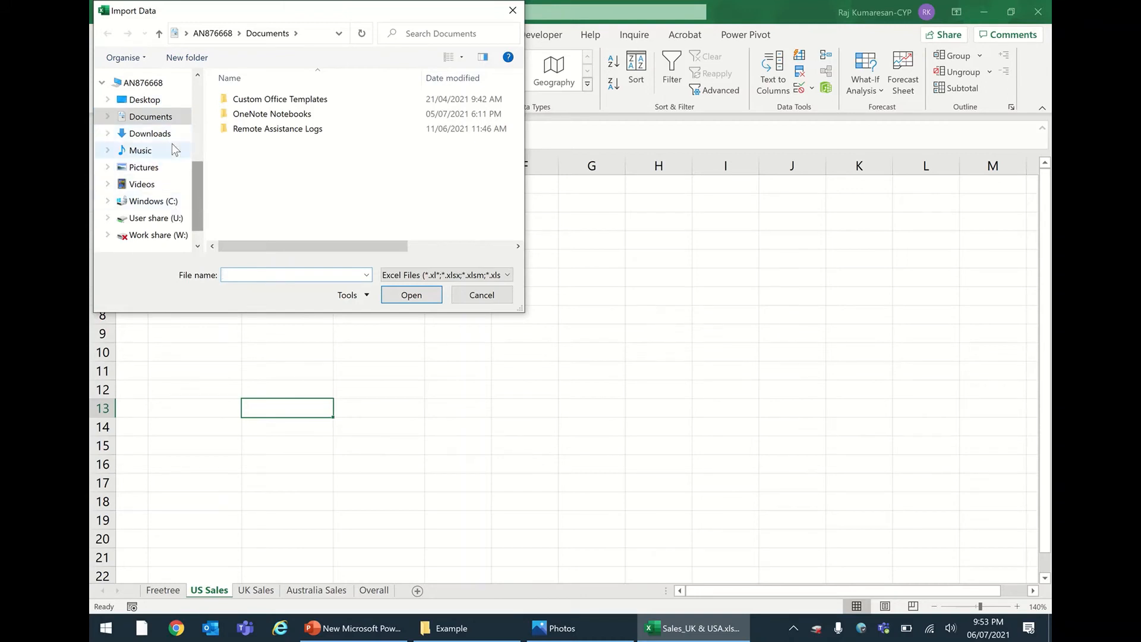
pyautogui.click(160, 135)
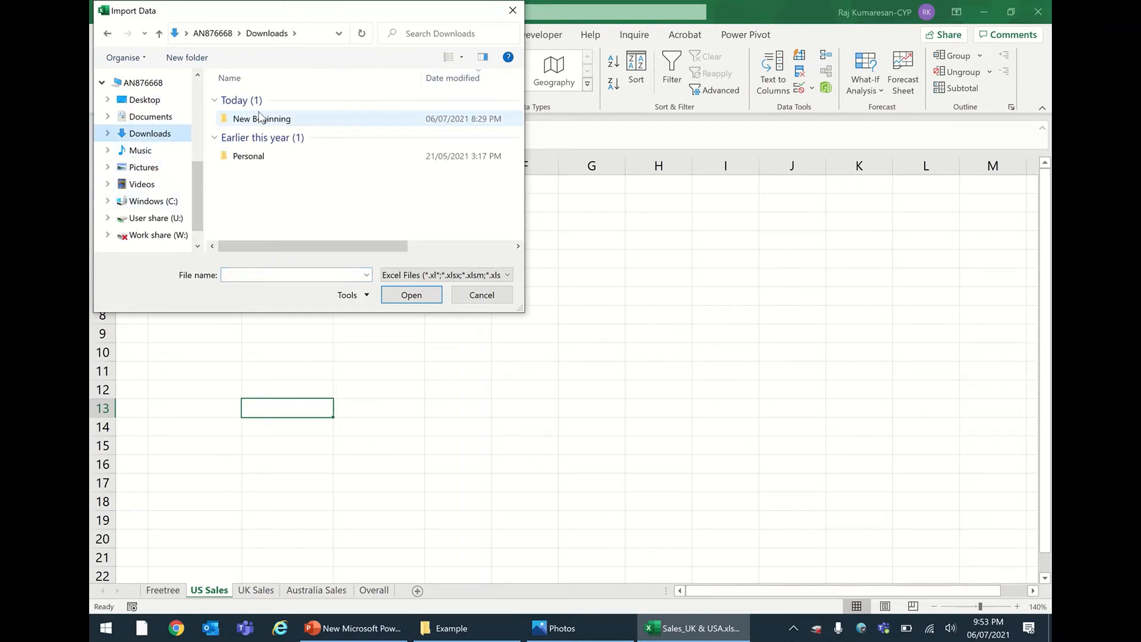
pyautogui.doubleClick(255, 117)
pyautogui.doubleClick(255, 102)
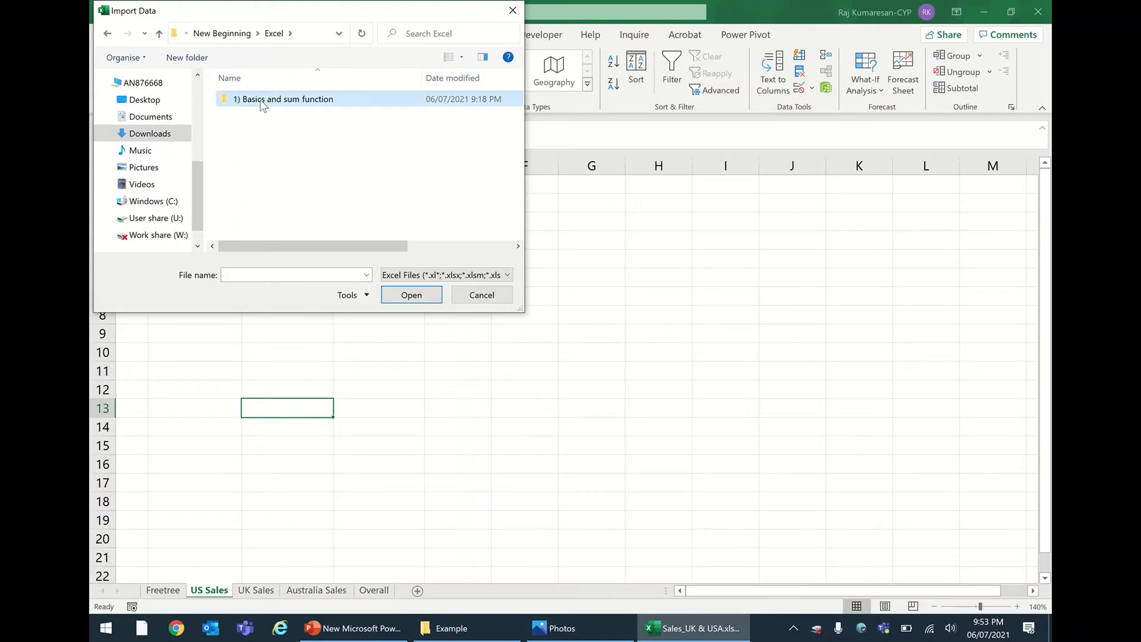
pyautogui.doubleClick(255, 101)
pyautogui.doubleClick(255, 102)
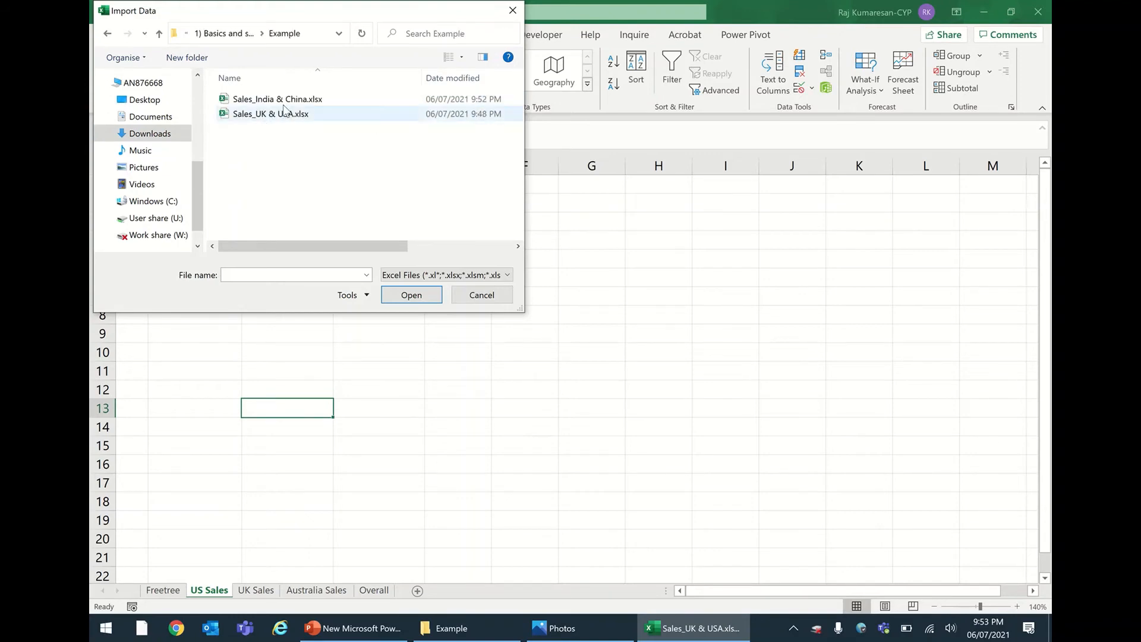
pyautogui.click(280, 100)
pyautogui.click(411, 295)
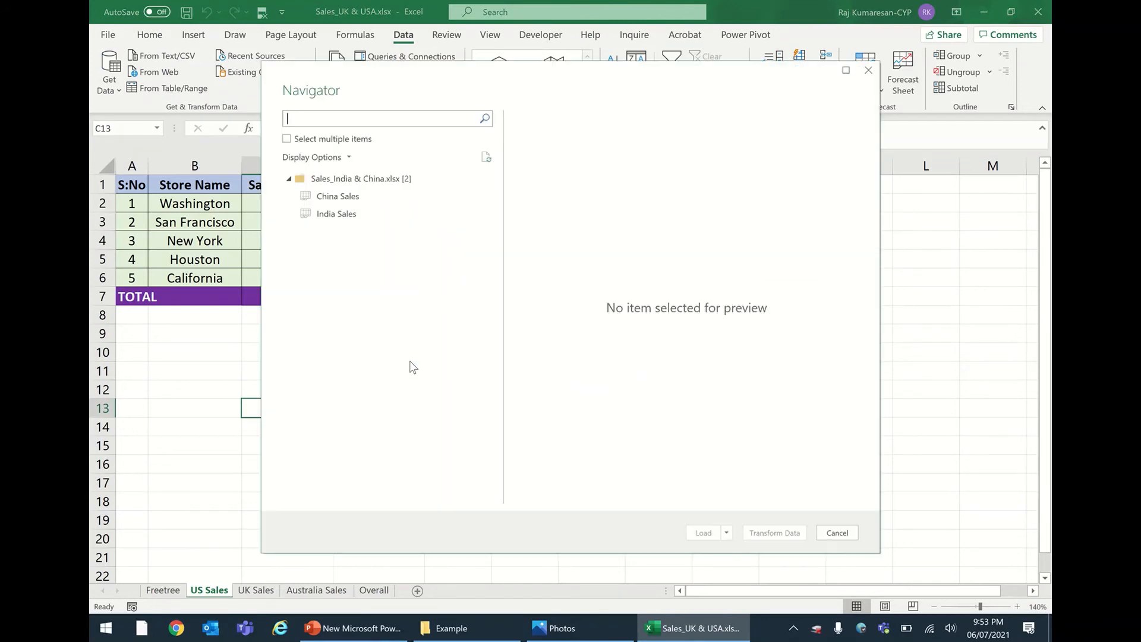
# Load the India Sales sheet from the source workbook as a query table on a new worksheet
pyautogui.click(348, 218)
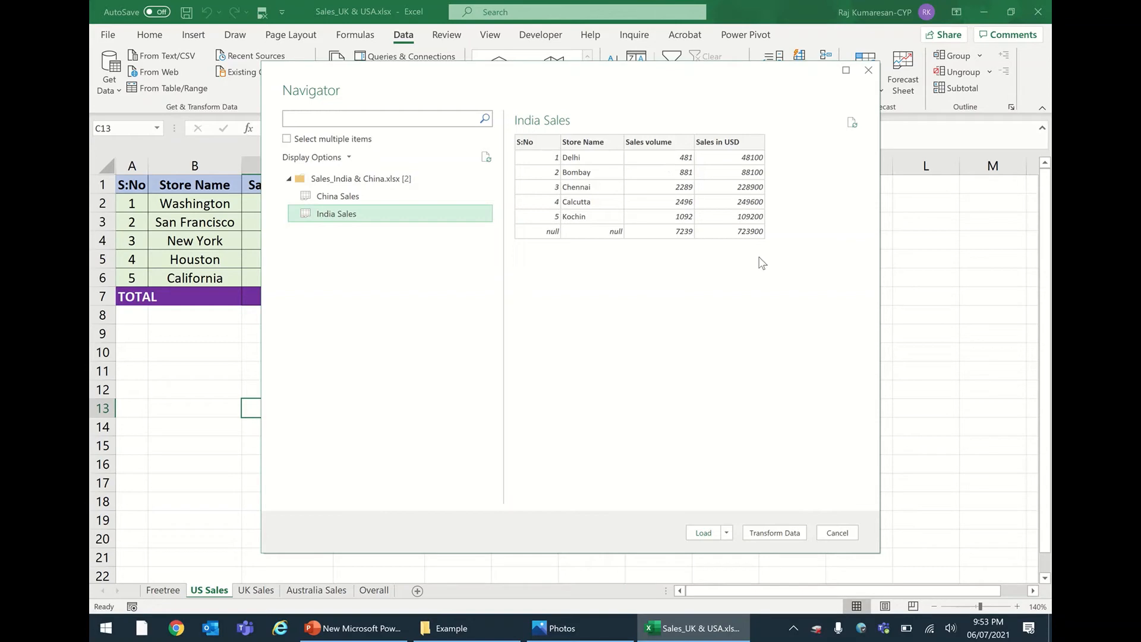
pyautogui.click(711, 533)
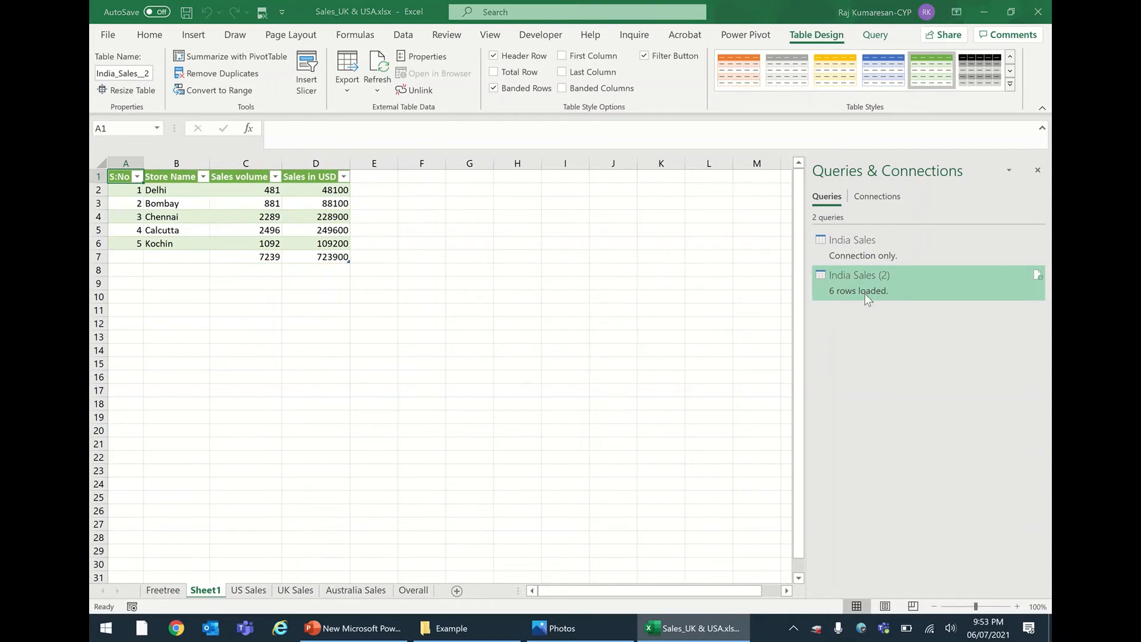
pyautogui.moveTo(856, 289)
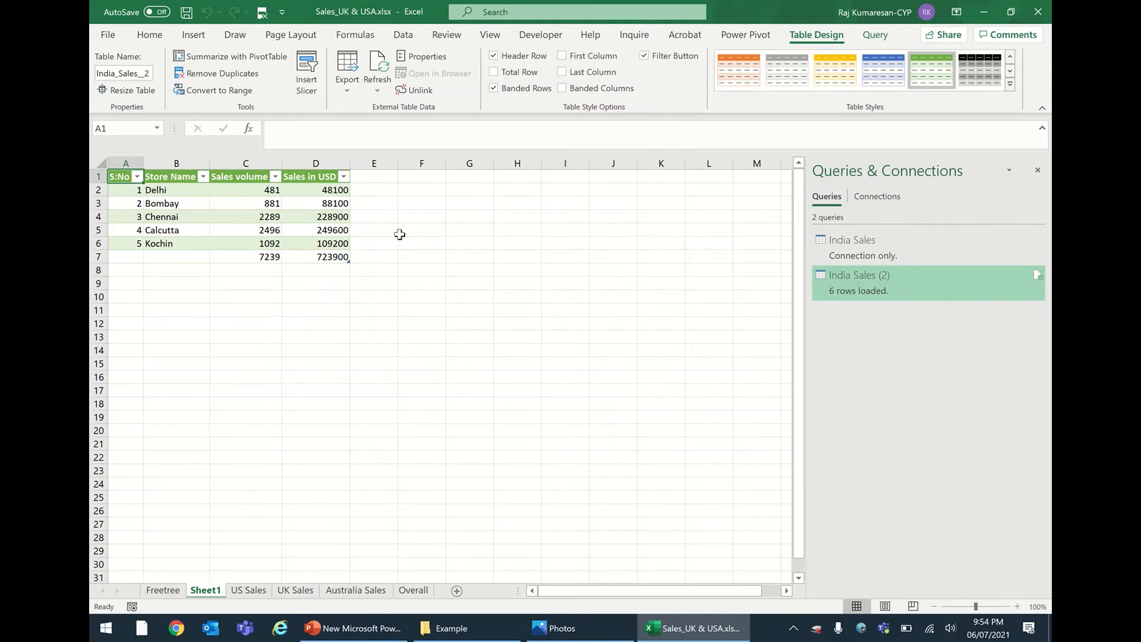
pyautogui.click(425, 234)
# Enter the label "Indian Sales" in cell A8 of the US Sales sheet
pyautogui.click(248, 590)
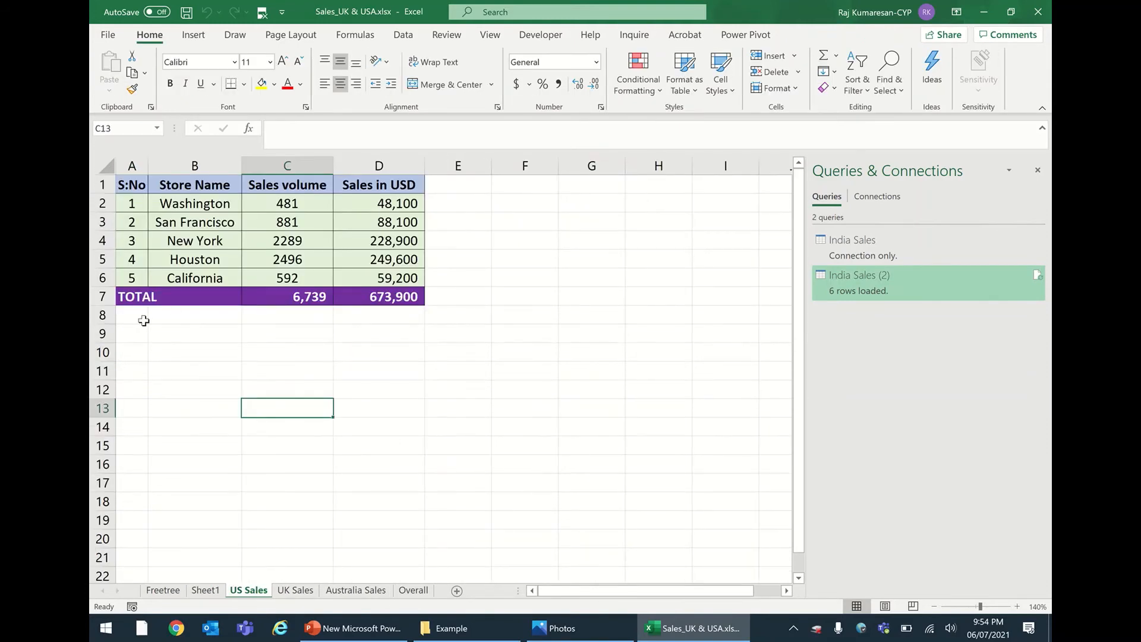
pyautogui.moveTo(144, 319); pyautogui.dragTo(220, 318)
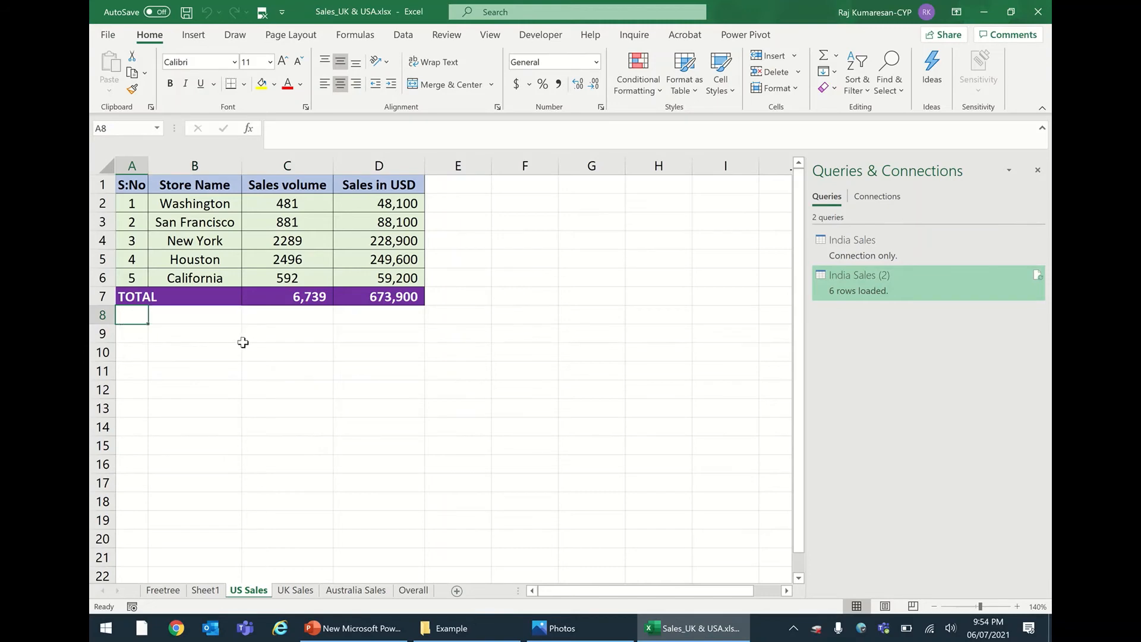
pyautogui.write('Indain Sal')
pyautogui.press('BackSpace')
pyautogui.press('BackSpace')
pyautogui.press('BackSpace')
pyautogui.press('BackSpace')
pyautogui.press('BackSpace')
pyautogui.press('BackSpace')
pyautogui.press('BackSpace')
pyautogui.press('BackSpace')
pyautogui.press('BackSpace')
pyautogui.press('BackSpace')
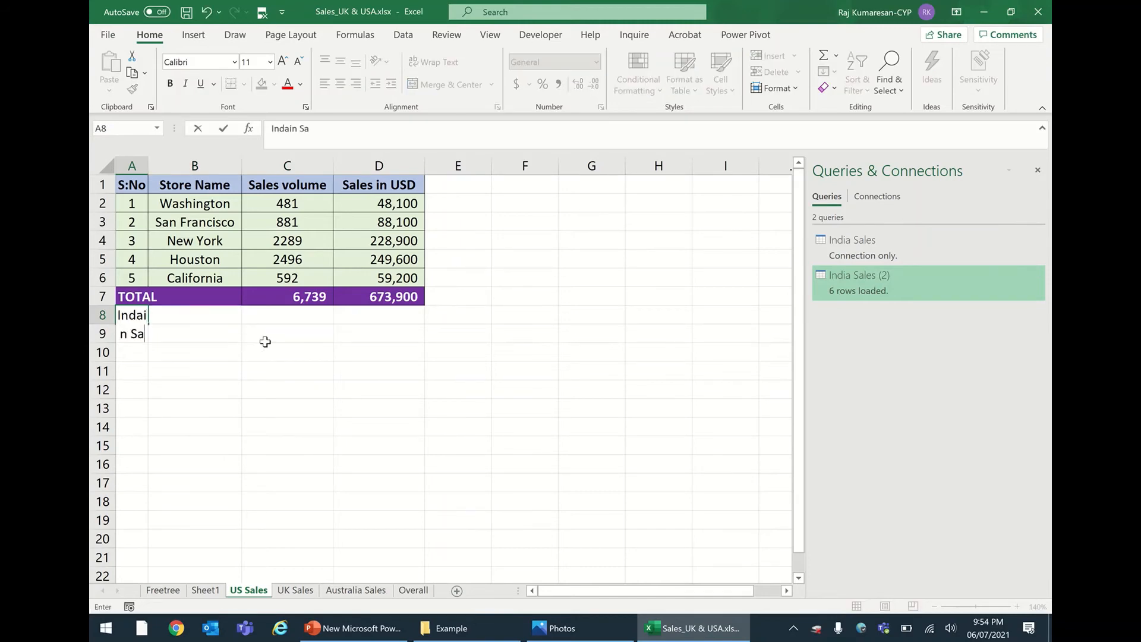
pyautogui.write('Indian Sales')
pyautogui.press('Return')
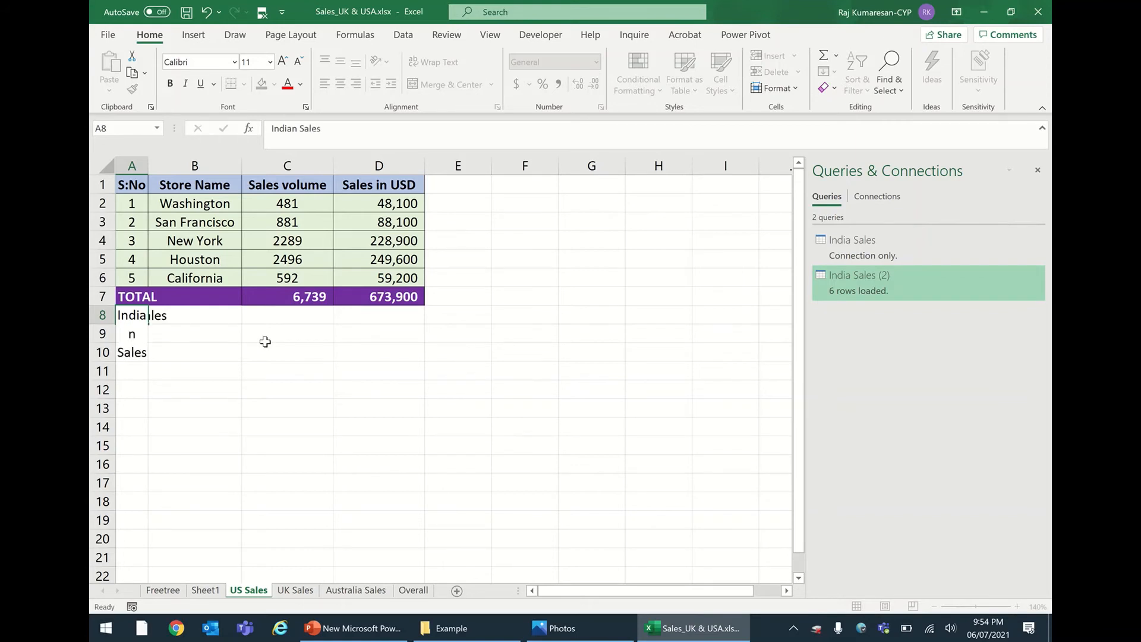
# Copy the formatting of the TOTAL row A7:D7 onto the Indian Sales row with Format Painter
pyautogui.moveTo(141, 294); pyautogui.dragTo(370, 296)
pyautogui.click(132, 88)
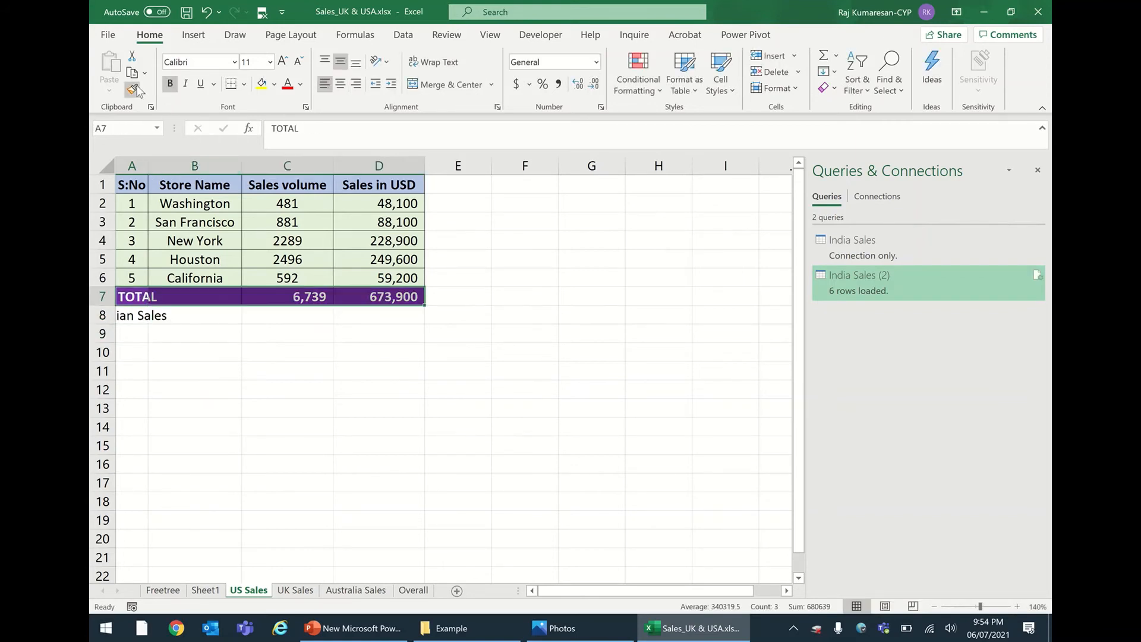
pyautogui.click(143, 316)
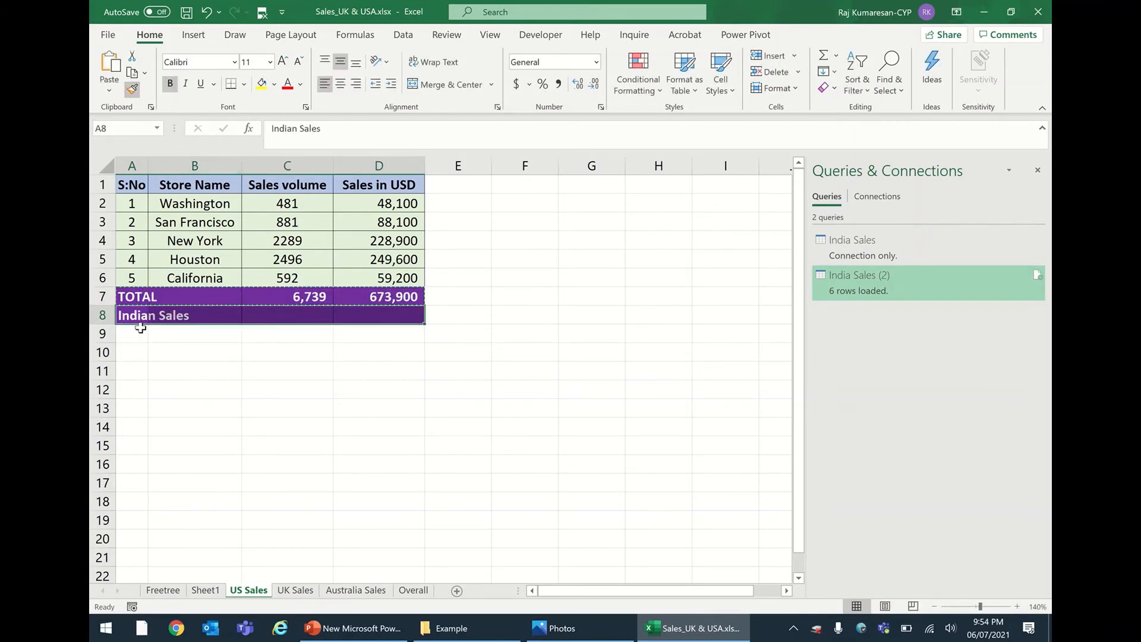
# Link C8 to the sales volume total with =Sheet1!C7 and copy the formula to D8 for Sales in USD
pyautogui.click(311, 319)
pyautogui.write('=')
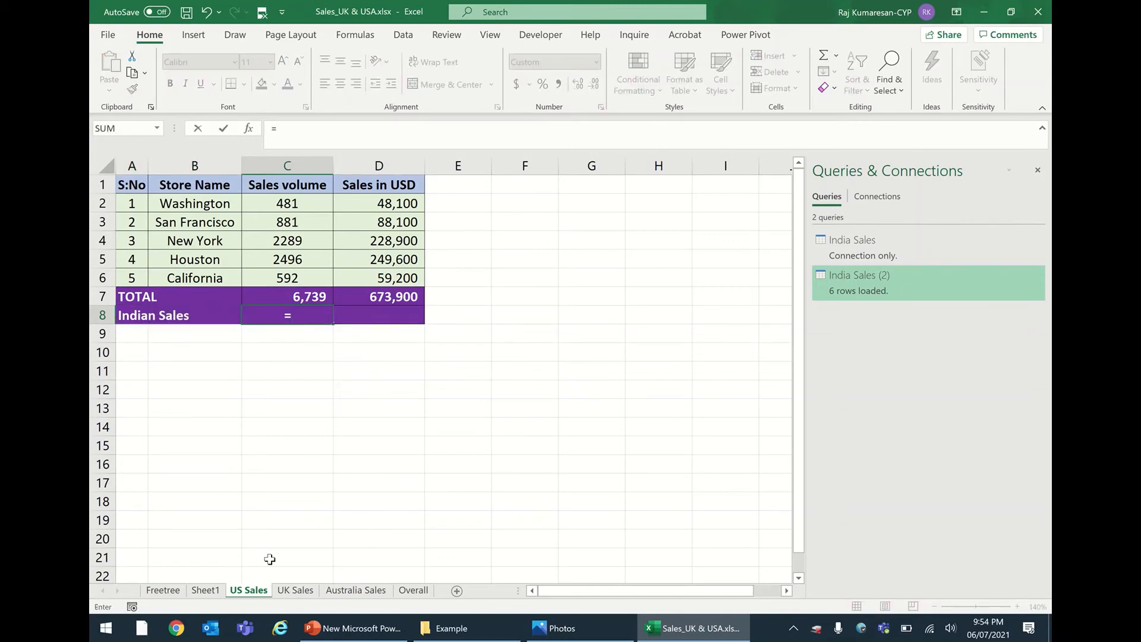
pyautogui.click(205, 590)
pyautogui.click(282, 256)
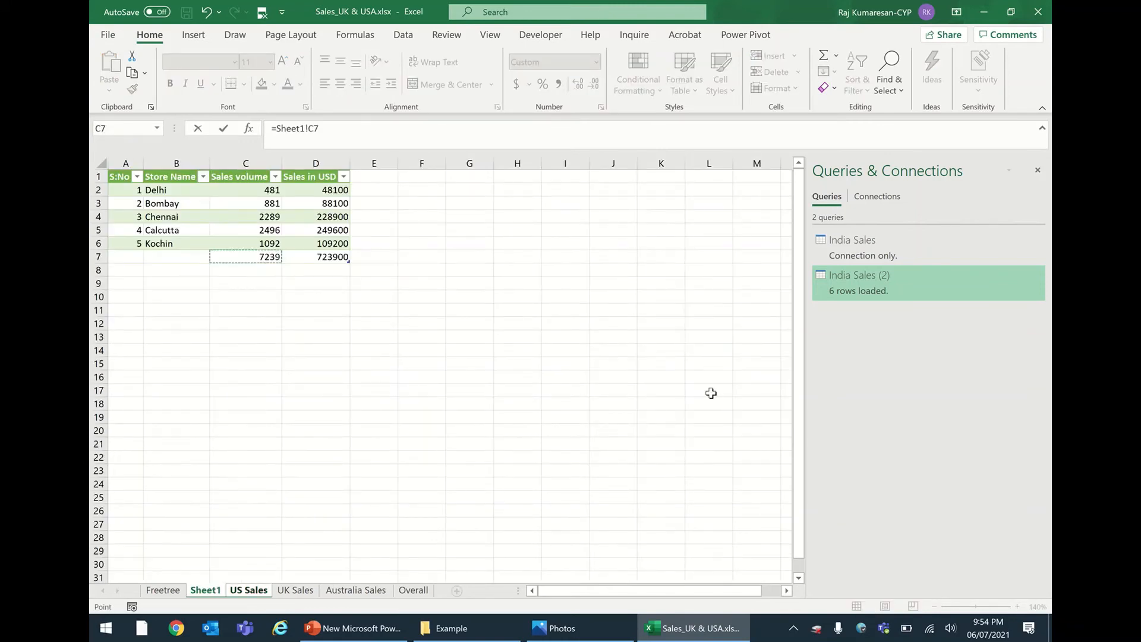
pyautogui.press('Return')
pyautogui.press('Up')
pyautogui.hotkey('ctrl', 'c')
pyautogui.click(391, 314)
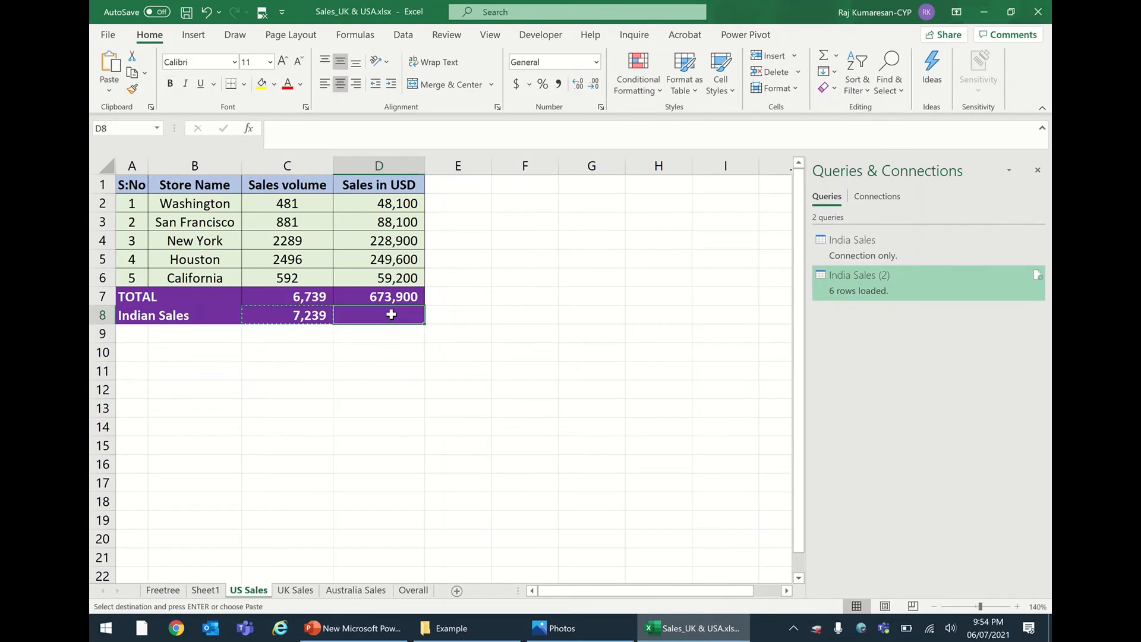
pyautogui.hotkey('ctrl', 'v')
pyautogui.click(458, 444)
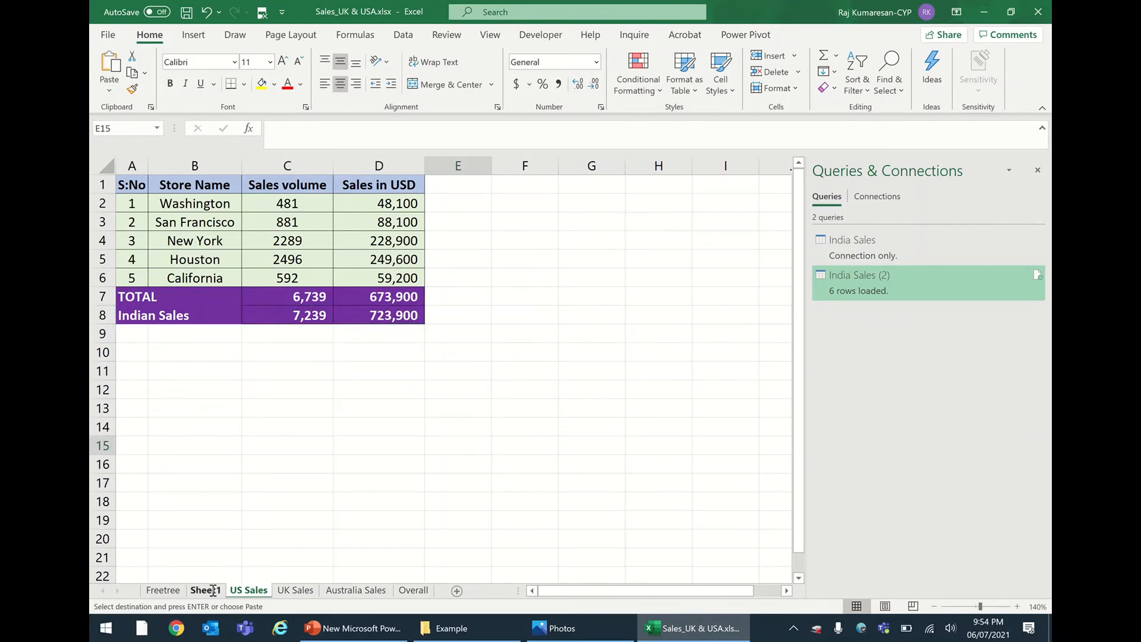
# Rename Sheet1 as "From Indian Sales Sheet" and save the workbook
pyautogui.doubleClick(212, 590)
pyautogui.write('From Indian')
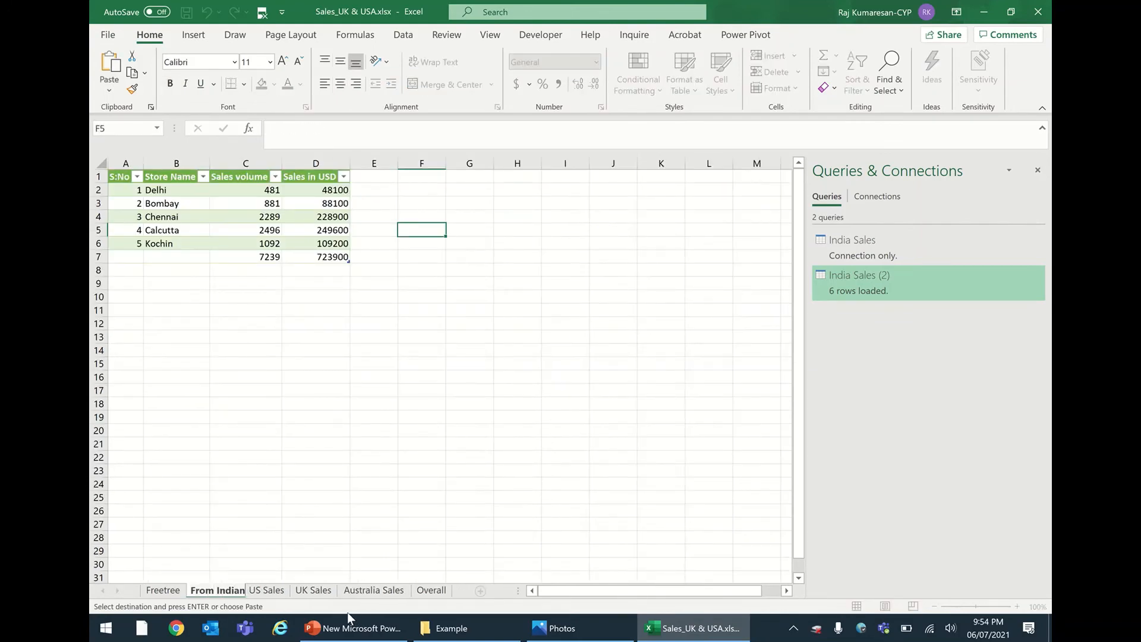
pyautogui.write(' Sales')
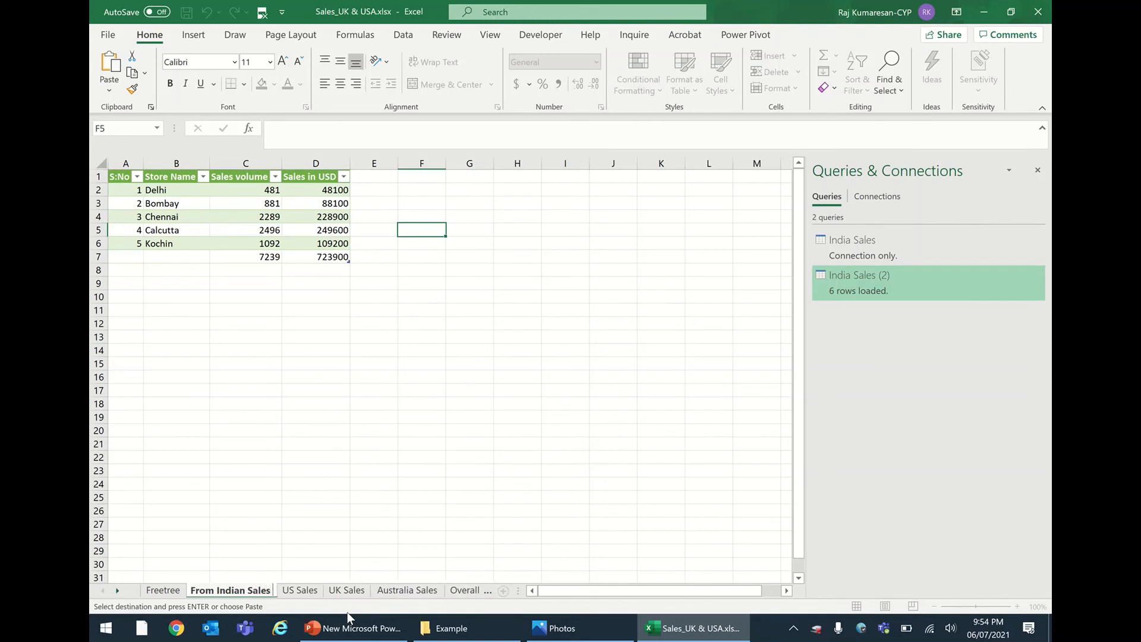
pyautogui.write(' Sheet')
pyautogui.press('Return')
pyautogui.hotkey('ctrl', 's')
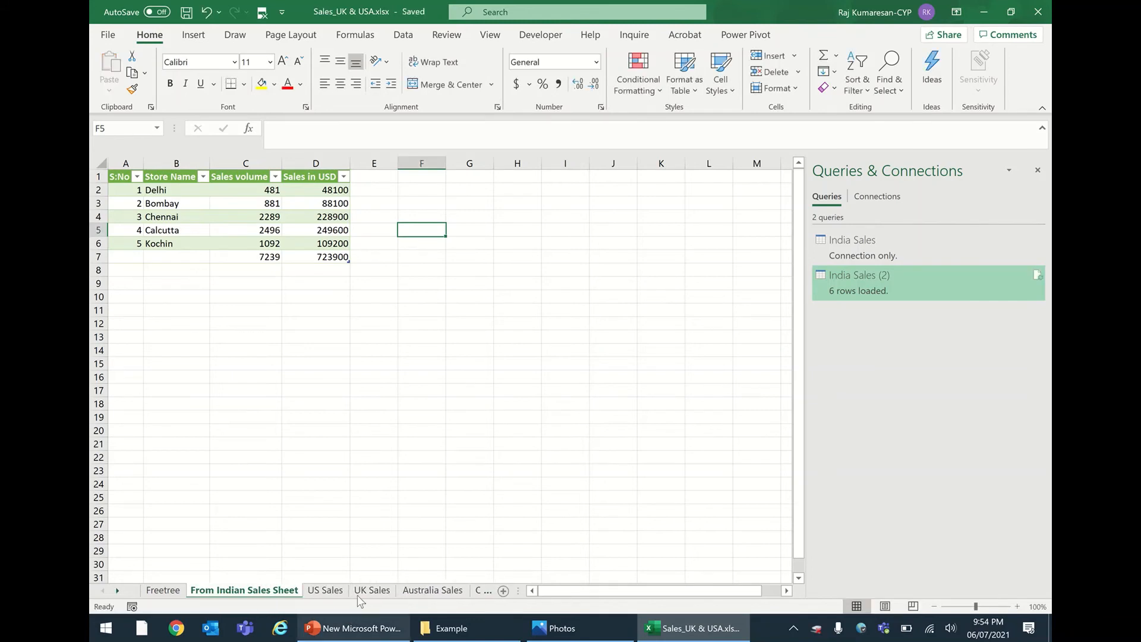
# Check the link formula in C8 on US Sales against the total on From Indian Sales Sheet
pyautogui.click(330, 591)
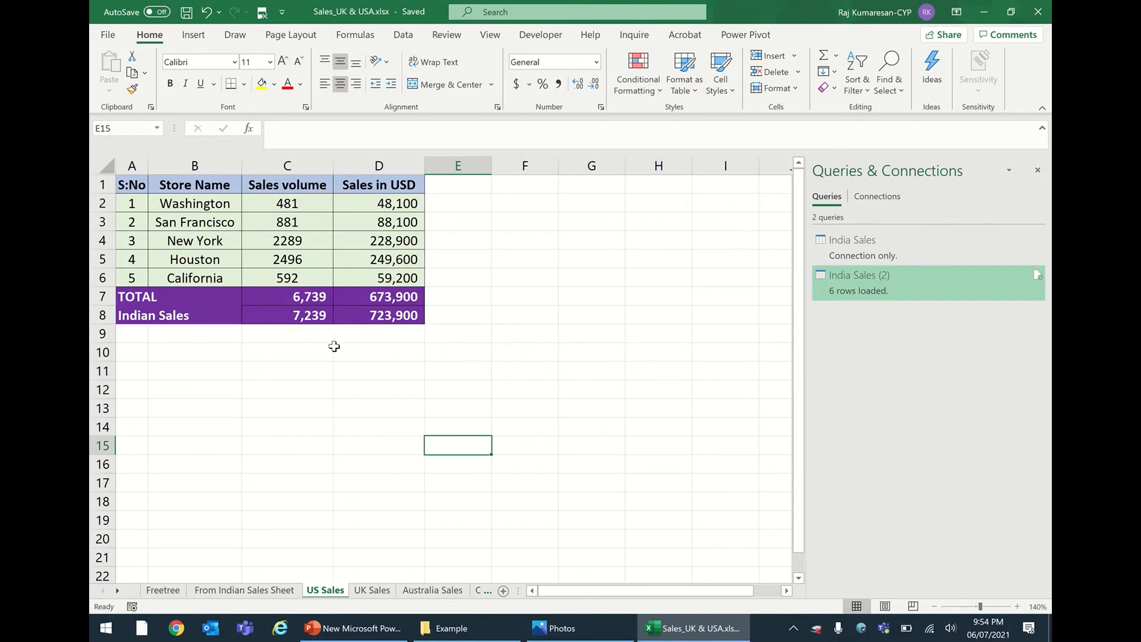
pyautogui.click(337, 351)
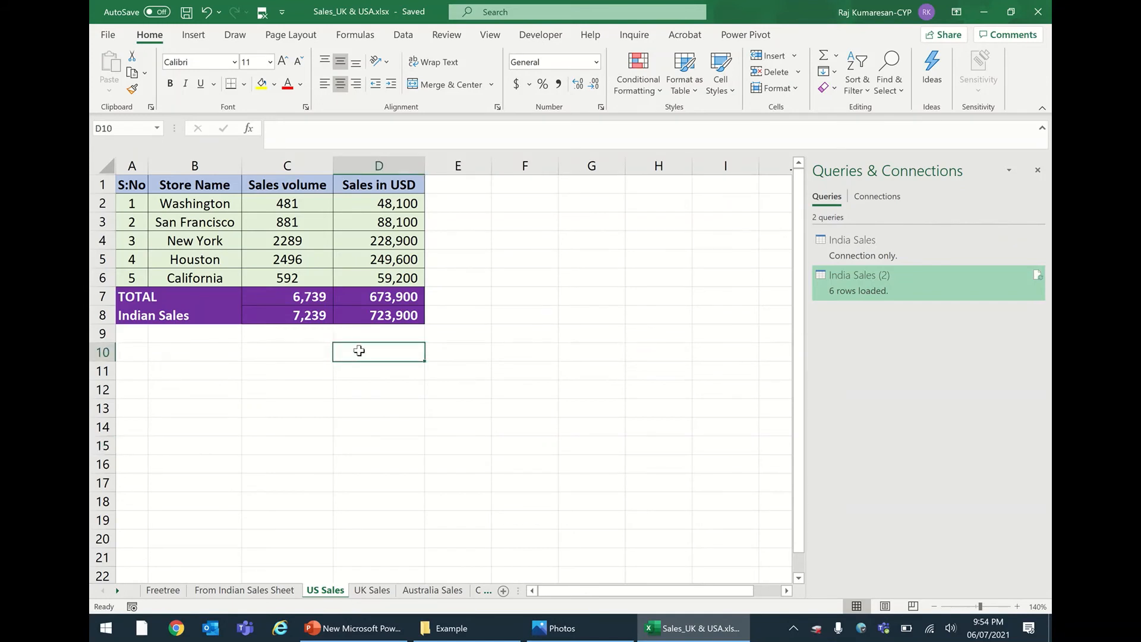
pyautogui.click(309, 316)
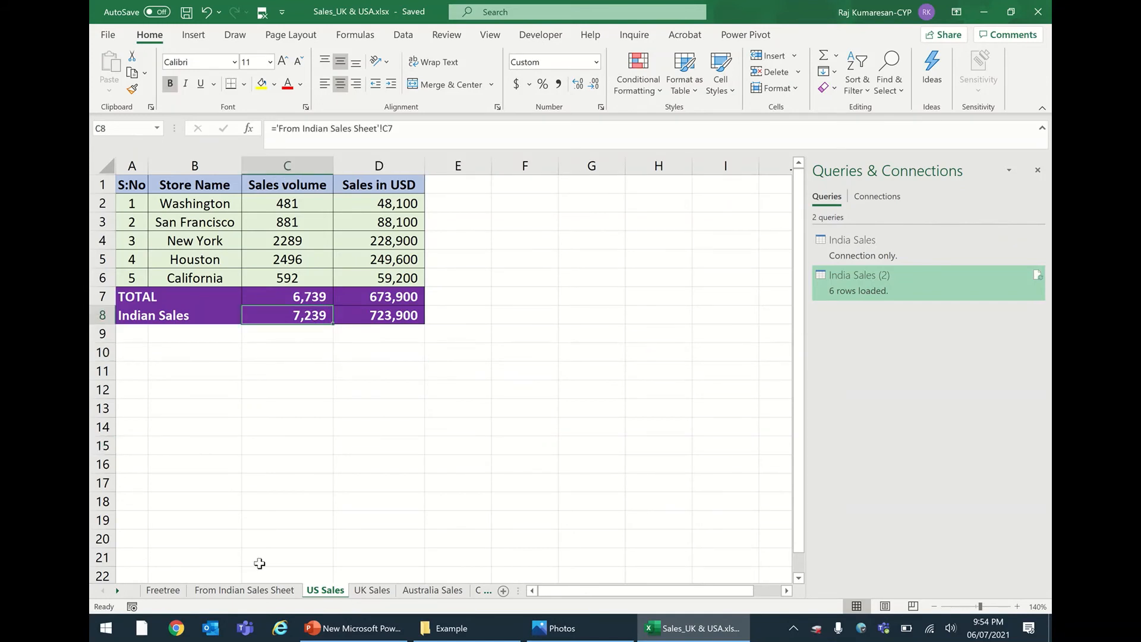
pyautogui.click(267, 591)
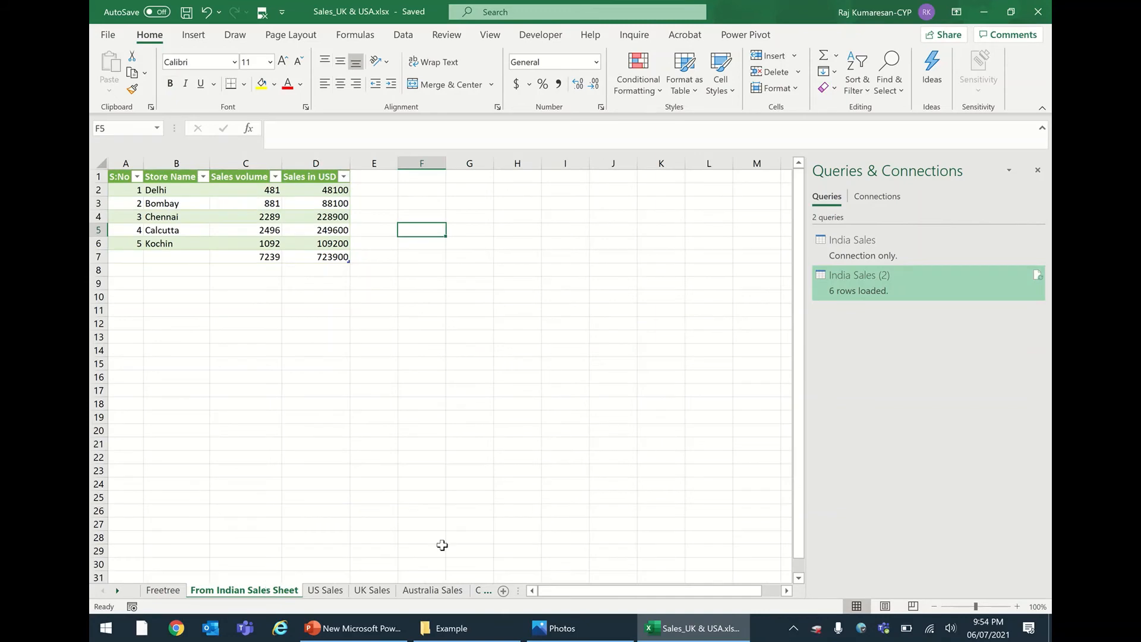
pyautogui.click(325, 590)
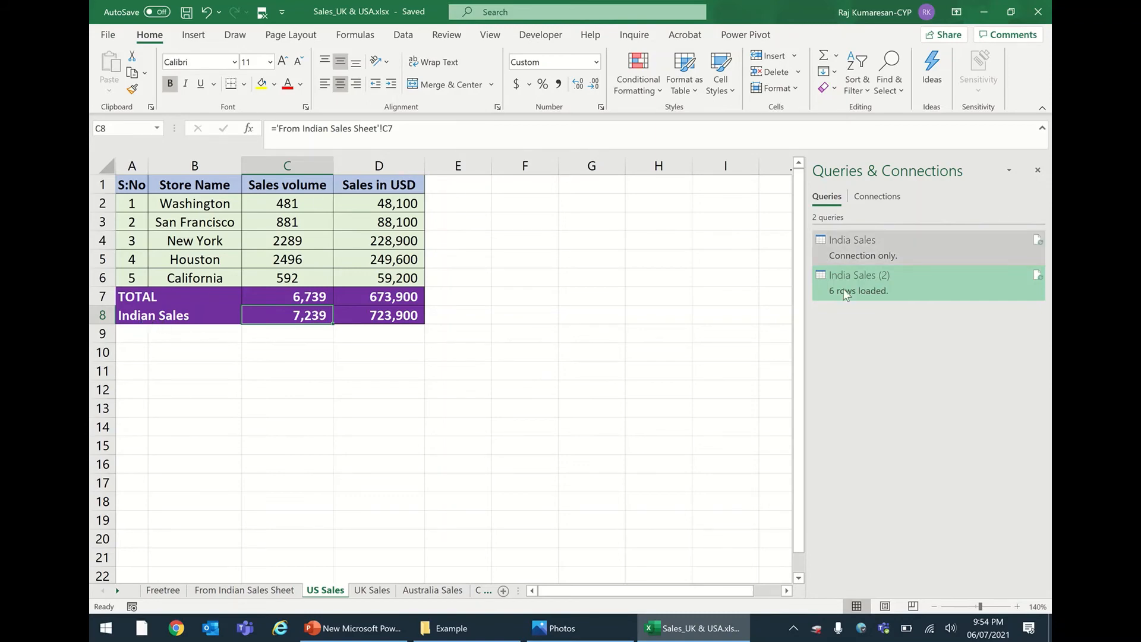
# Close the queries list and the Sales_UK & USA workbook, and open Sales_India & China.xlsx from the Example folder
pyautogui.click(1038, 173)
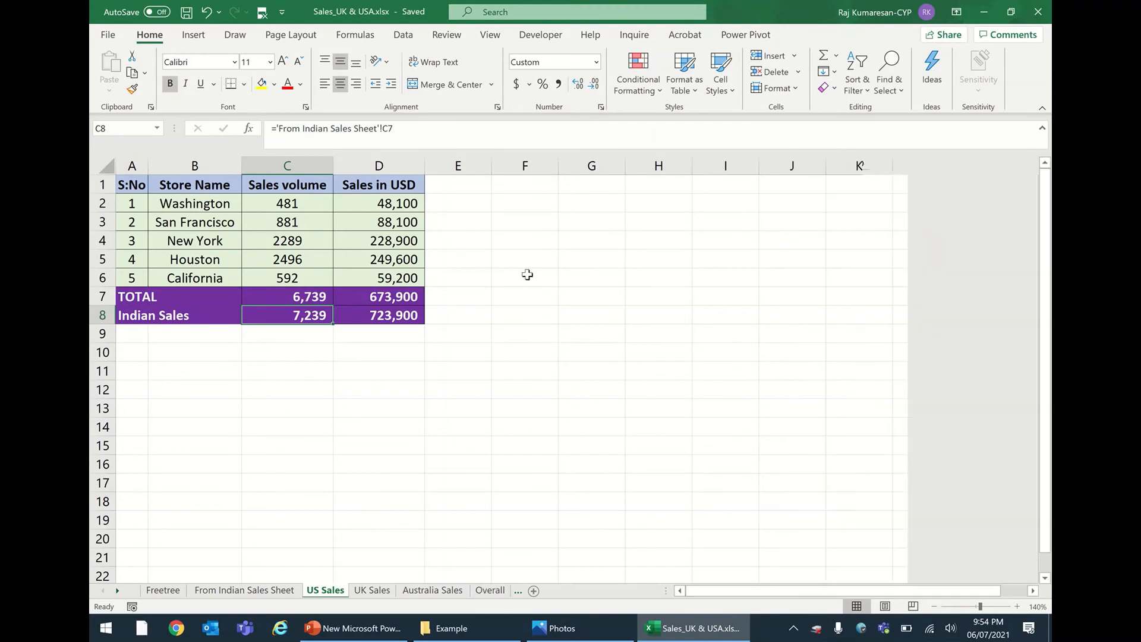
pyautogui.click(1035, 12)
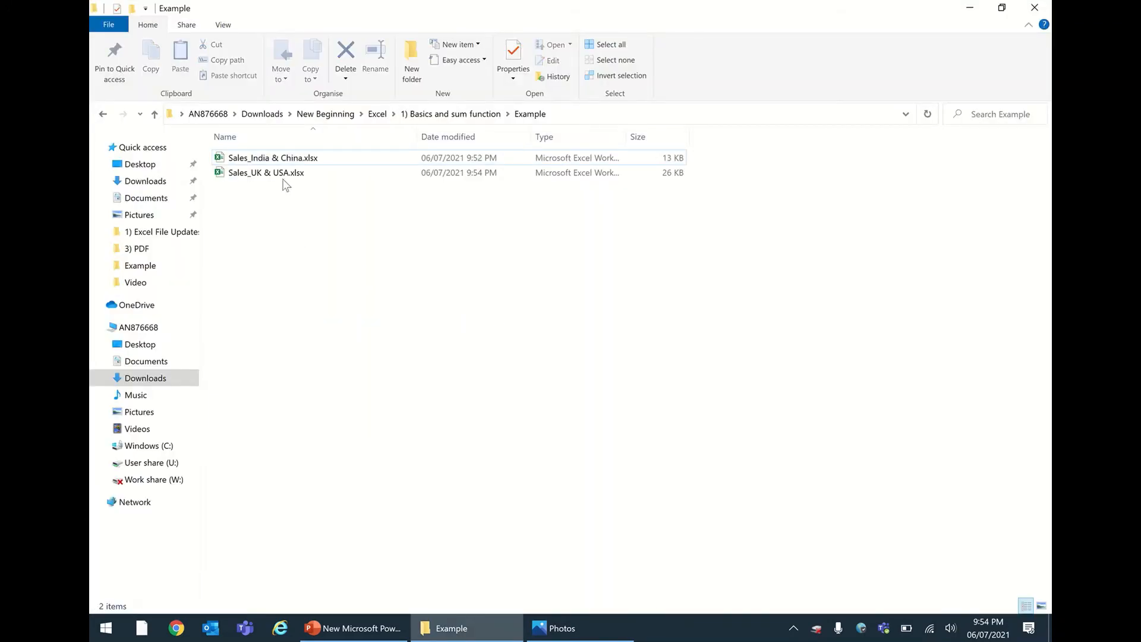
pyautogui.click(293, 158)
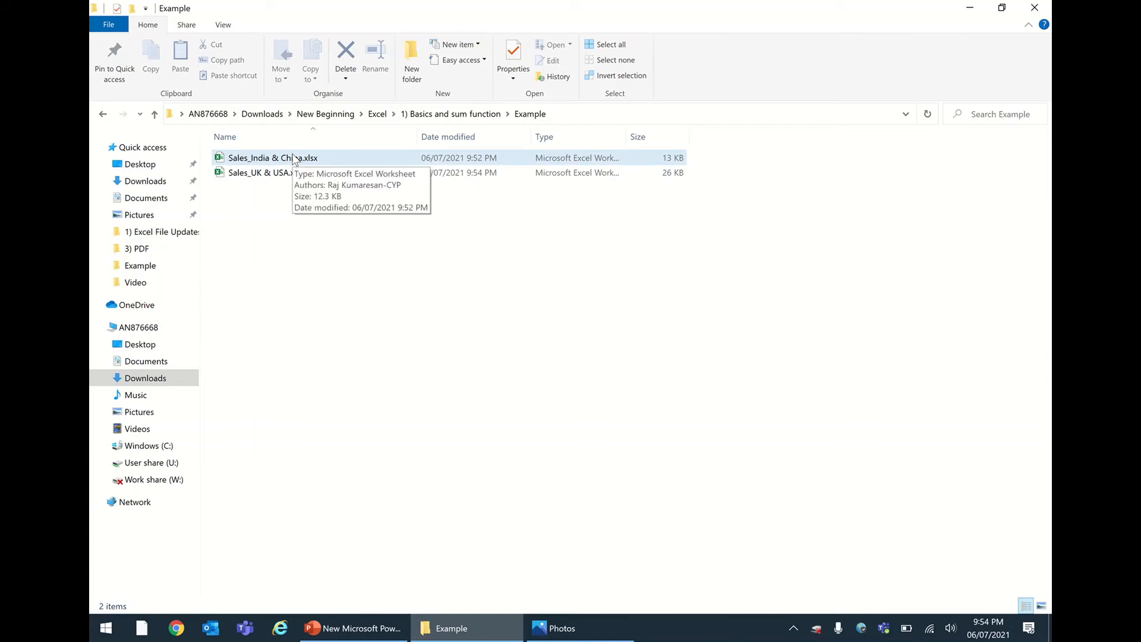
pyautogui.doubleClick(293, 159)
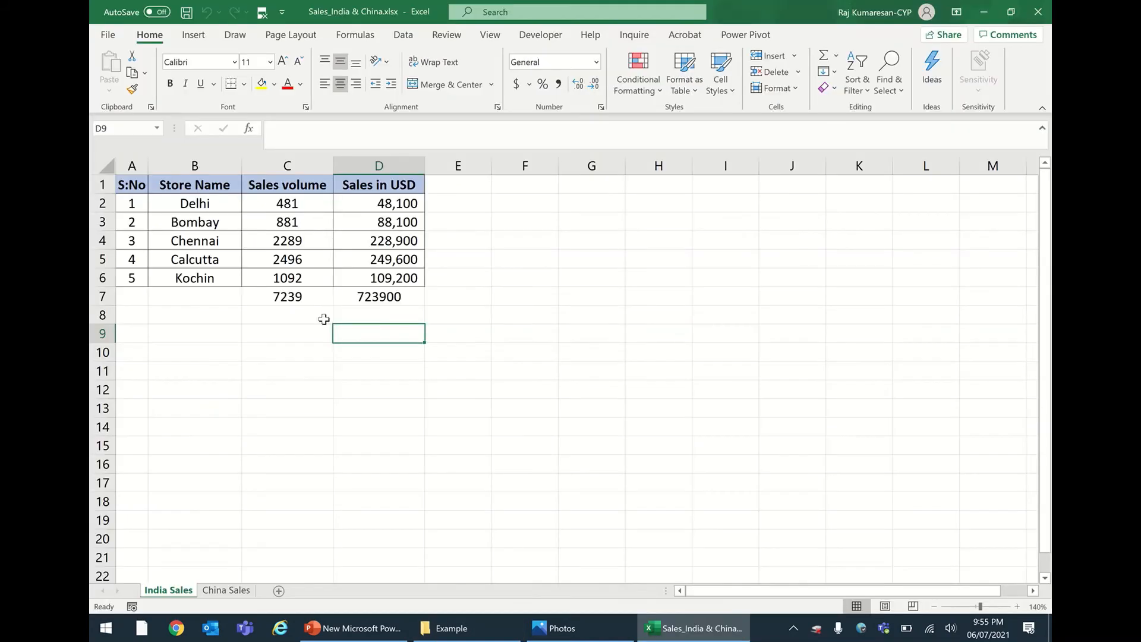
# Move the totals in C7:D7 down to row 10 and enter the stores Madurai in B7 and Coimbatore in B8
pyautogui.moveTo(319, 299); pyautogui.dragTo(339, 356)
pyautogui.click(232, 296)
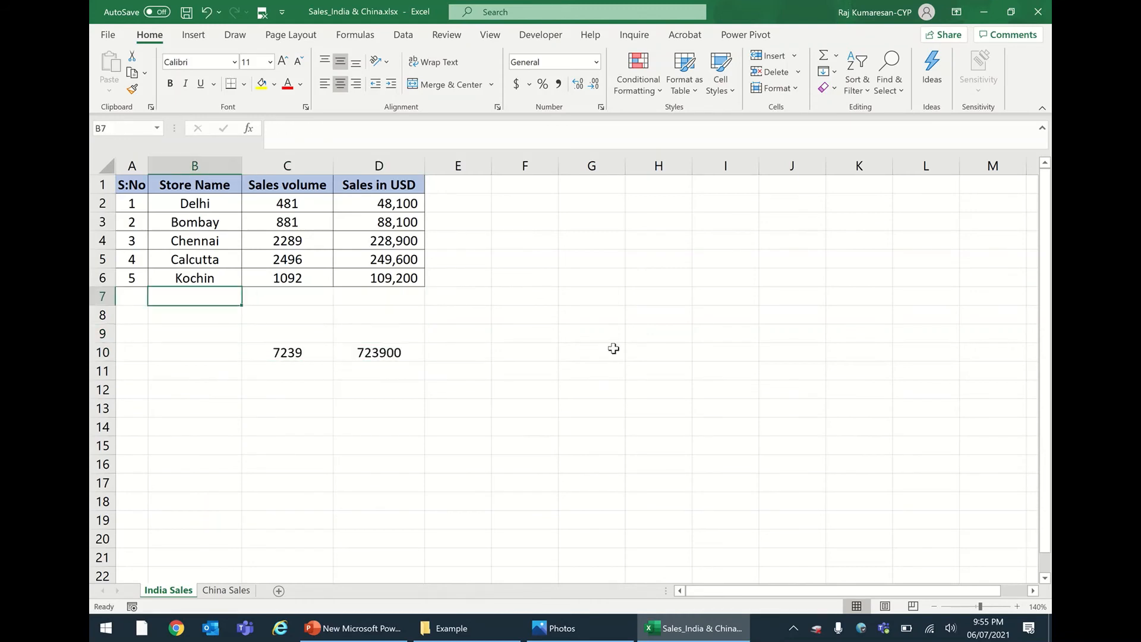
pyautogui.write('Madurai')
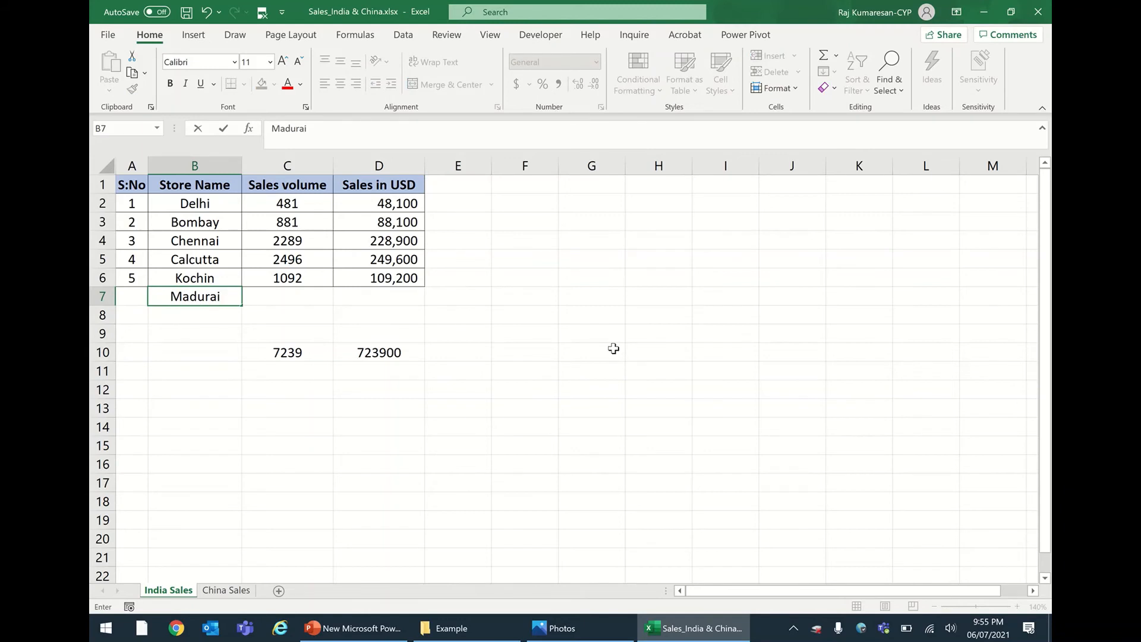
pyautogui.press('Return')
pyautogui.write('Coimbatore')
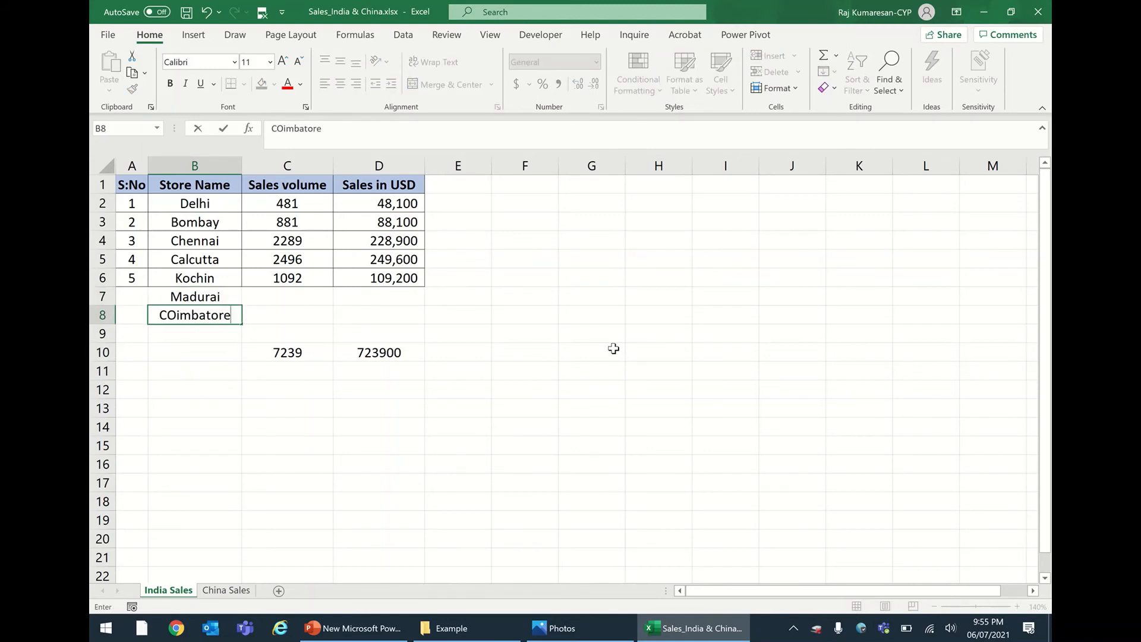
# Enter sales volumes of 1344 for Madurai and 1556 for Coimbatore, then save the workbook
pyautogui.press('Tab')
pyautogui.press('Up')
pyautogui.write('1344')
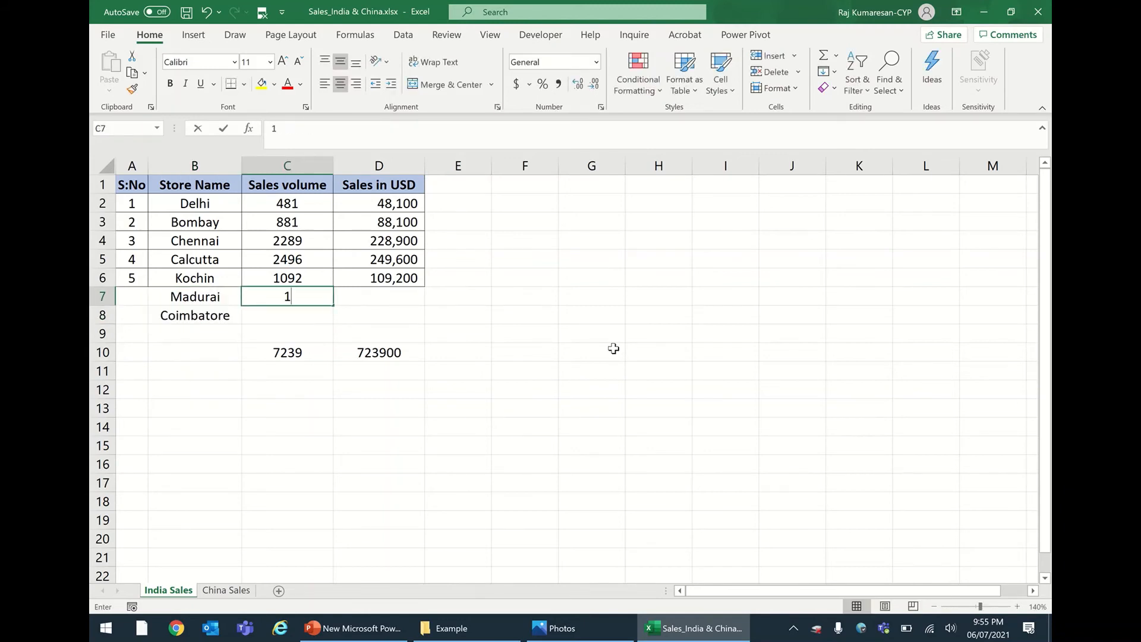
pyautogui.hotkey('ctrl', 'Return')
pyautogui.press('Down')
pyautogui.write('15')
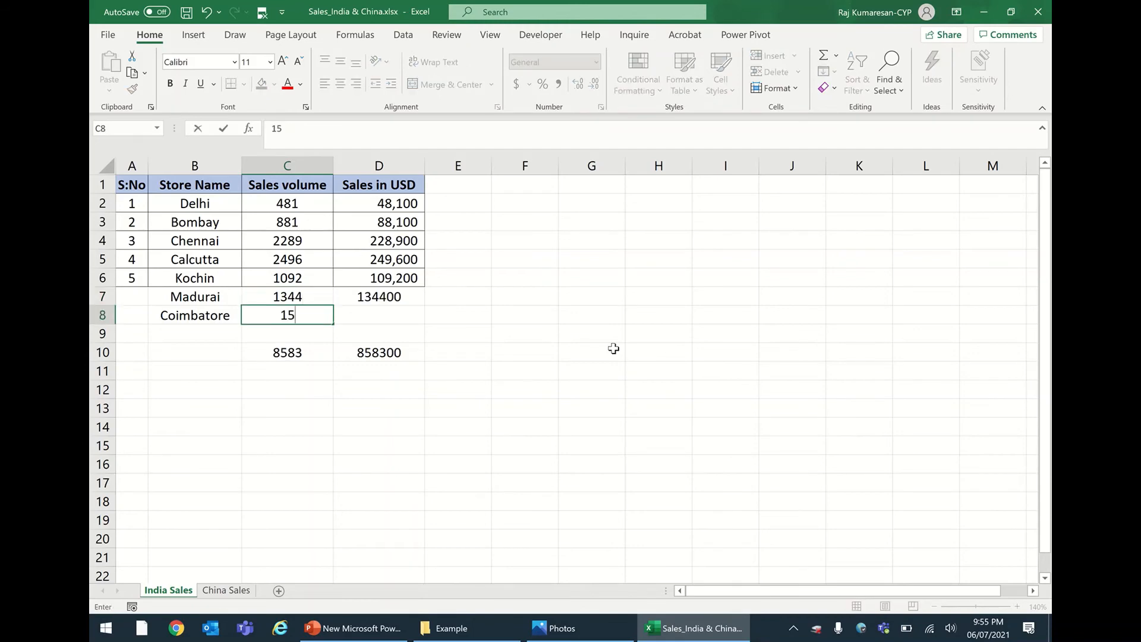
pyautogui.write('56')
pyautogui.press('Return')
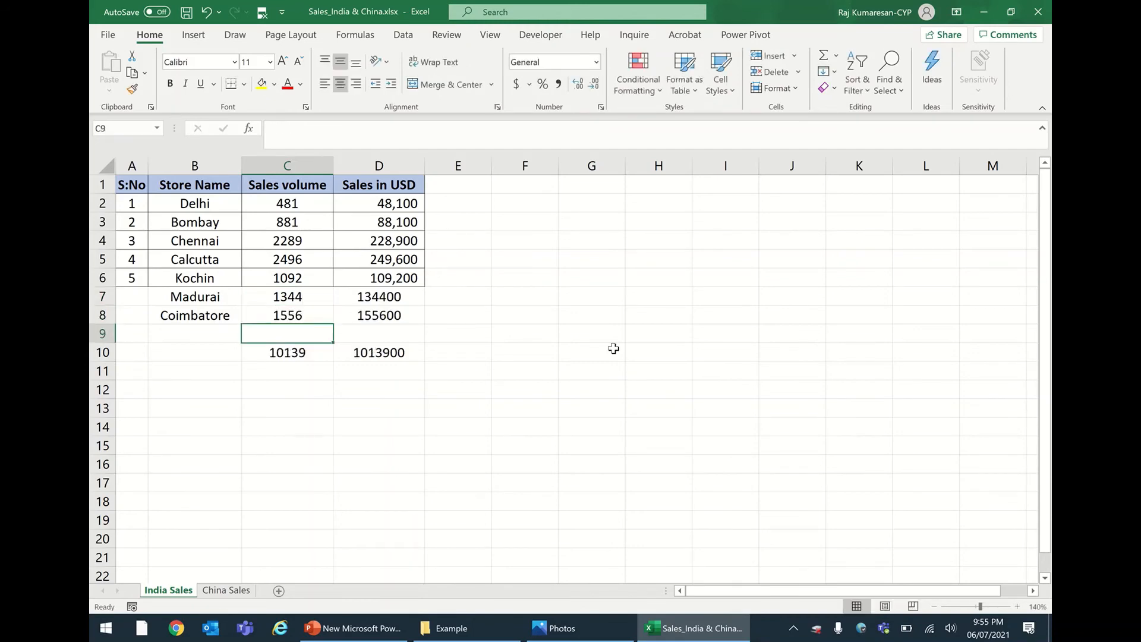
pyautogui.click(300, 352)
pyautogui.hotkey('ctrl', 's')
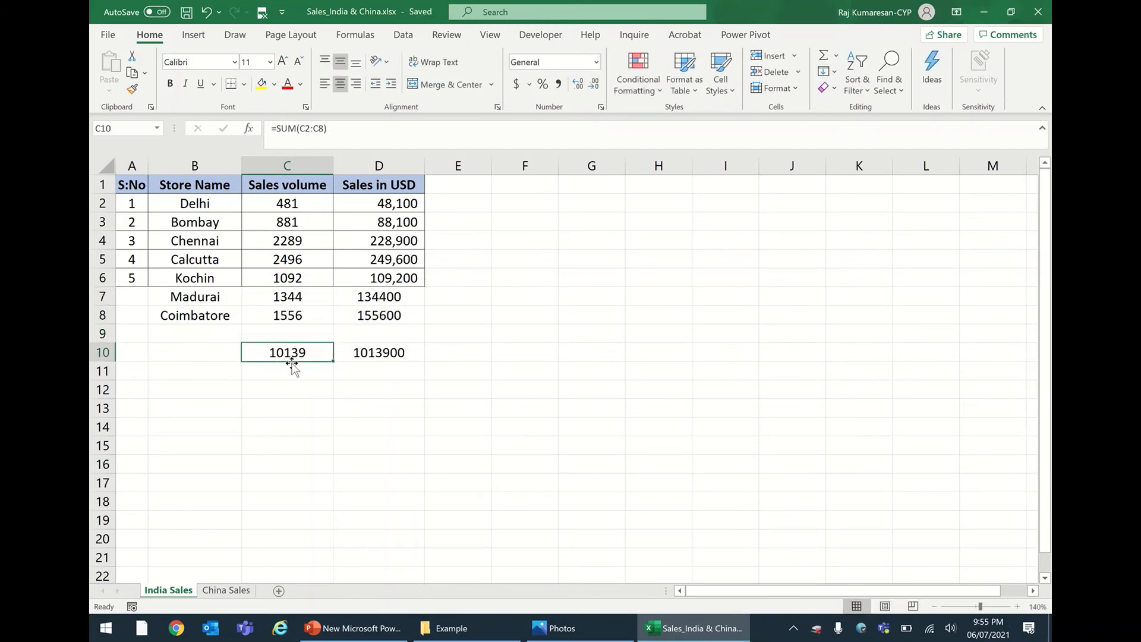
pyautogui.click(484, 354)
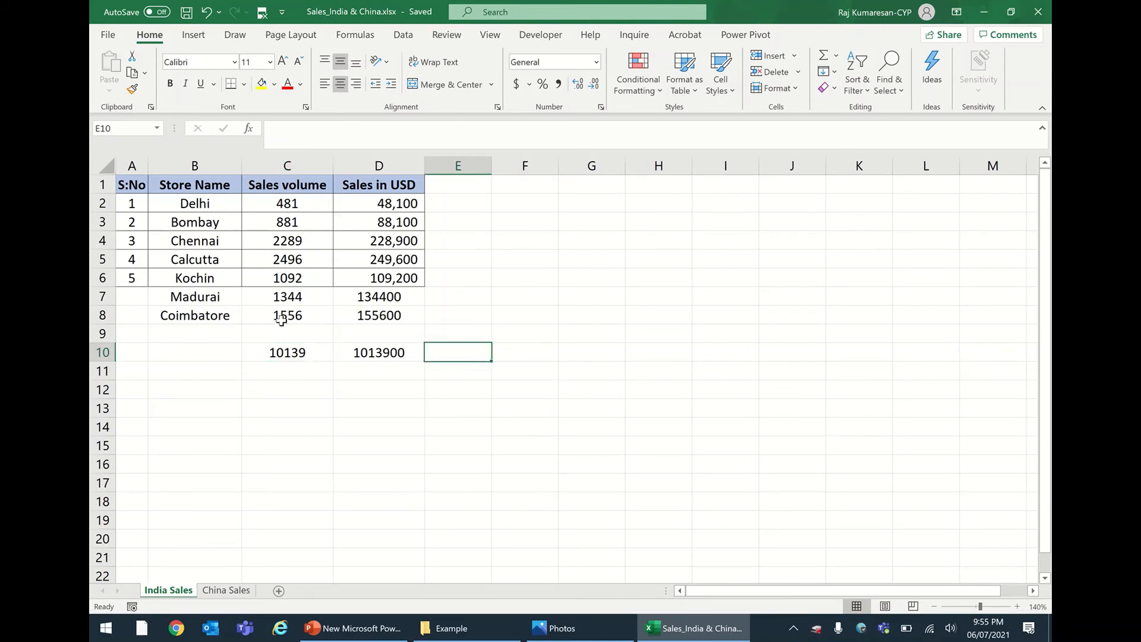
# Number the Madurai and Coimbatore rows 6 and 7, then close the workbook with its changes saved
pyautogui.click(132, 296)
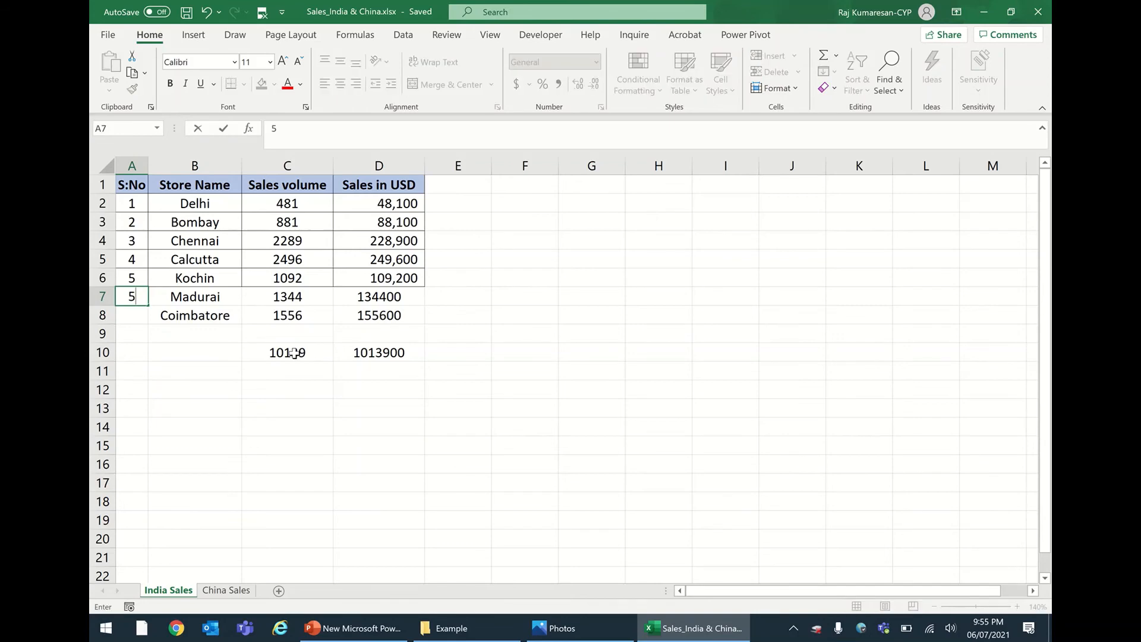
pyautogui.write('6')
pyautogui.press('Return')
pyautogui.write('7')
pyautogui.press('Return')
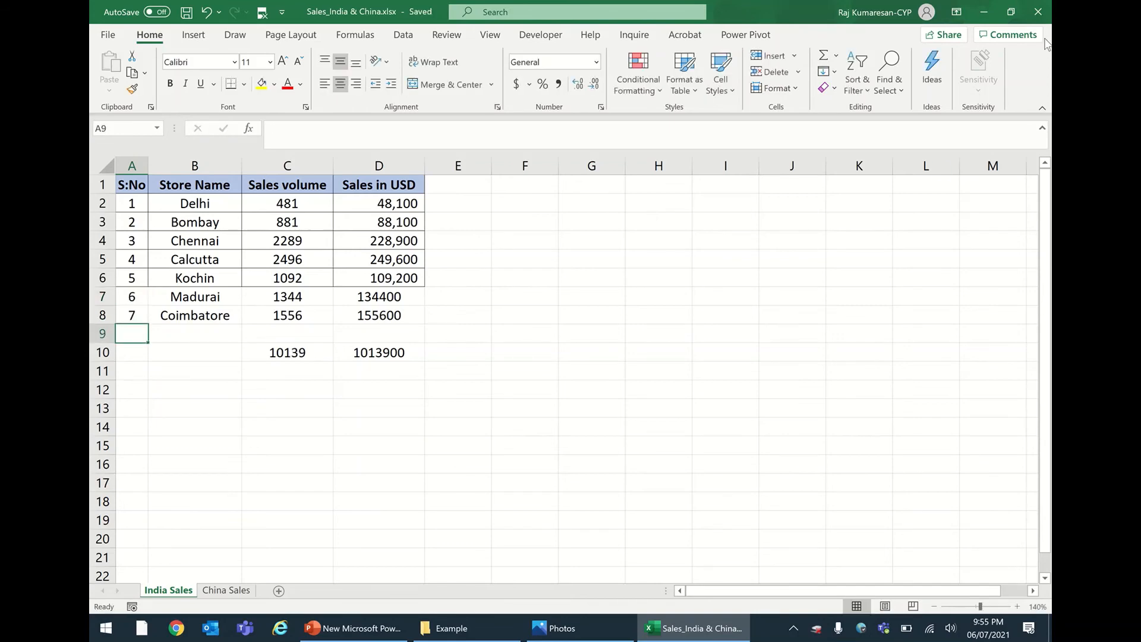
pyautogui.click(1039, 13)
pyautogui.click(399, 312)
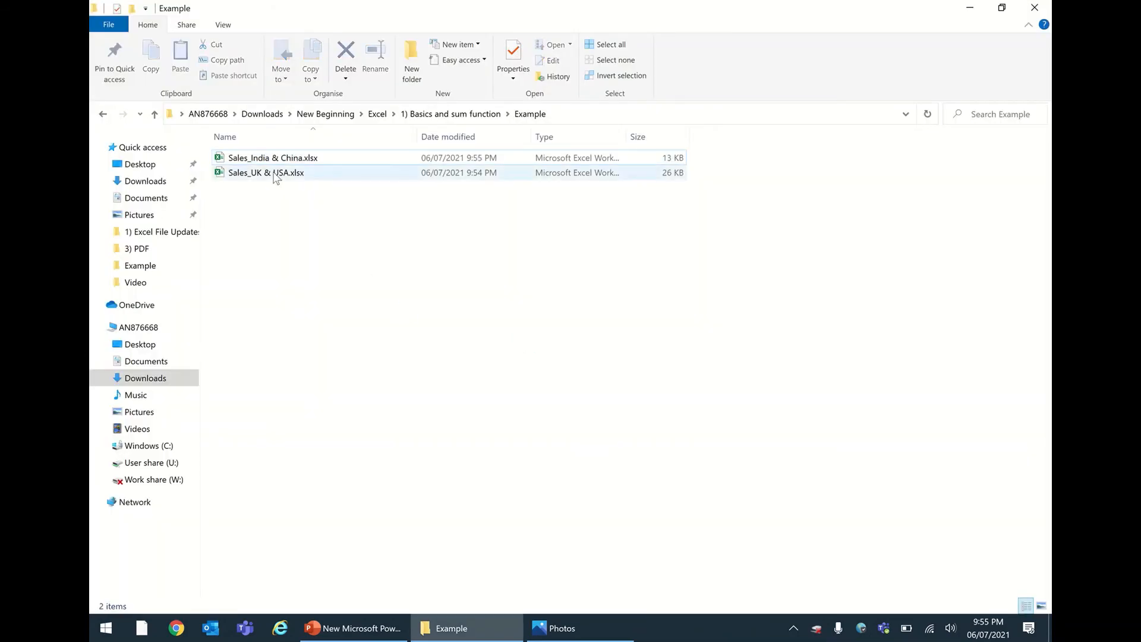
# Open Sales_UK & USA.xlsx and compare the Indian Sales row on US Sales with the imported table
pyautogui.click(274, 174)
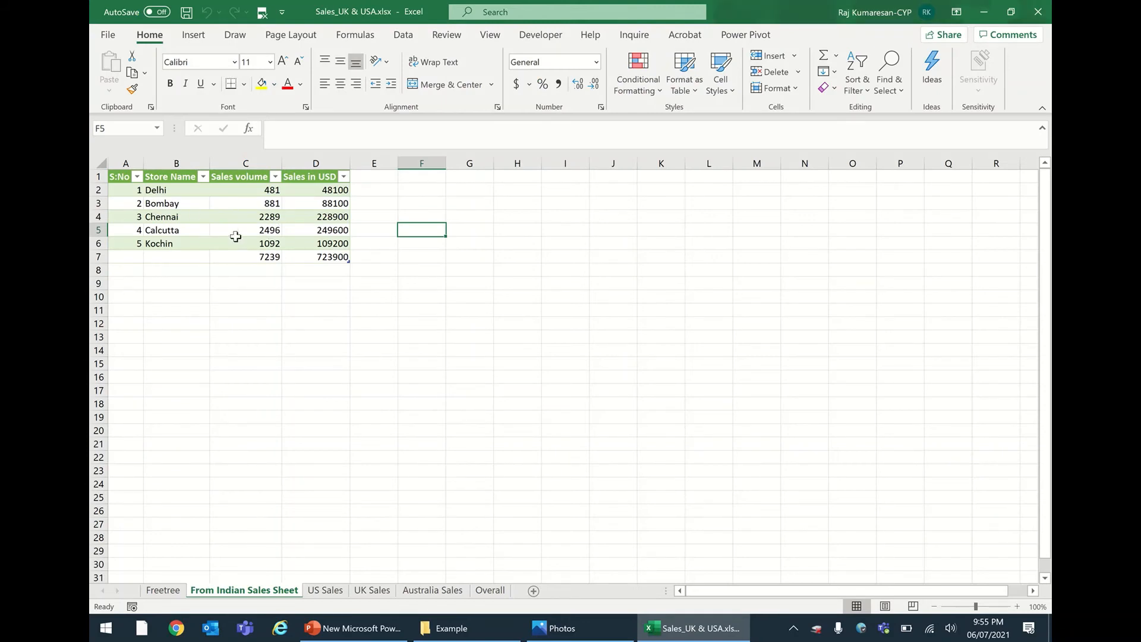
pyautogui.click(326, 590)
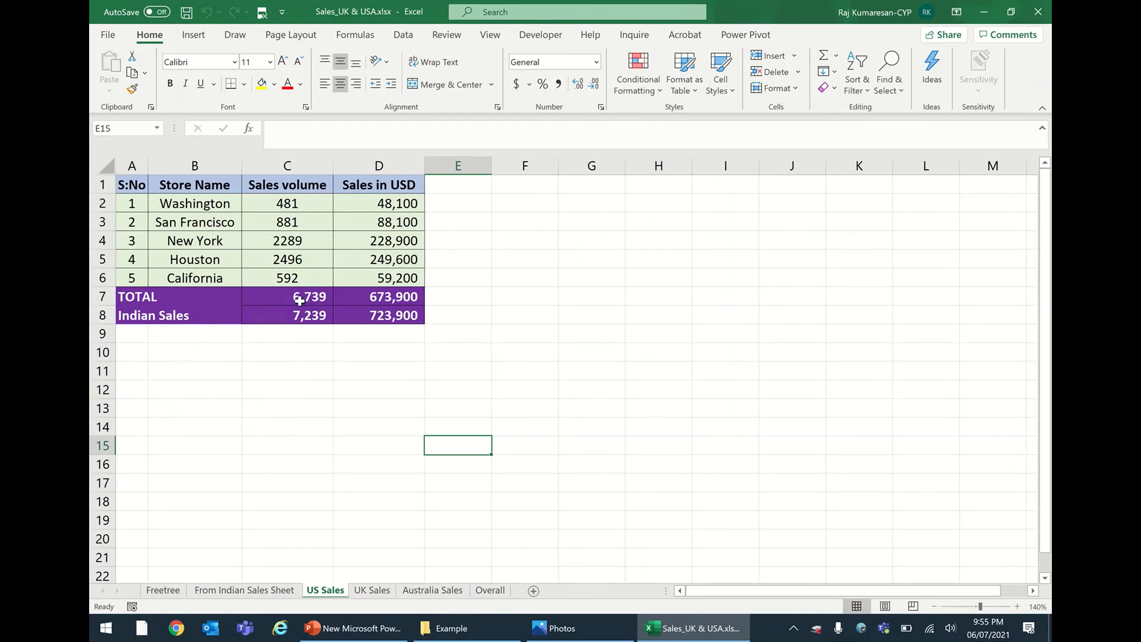
pyautogui.click(249, 590)
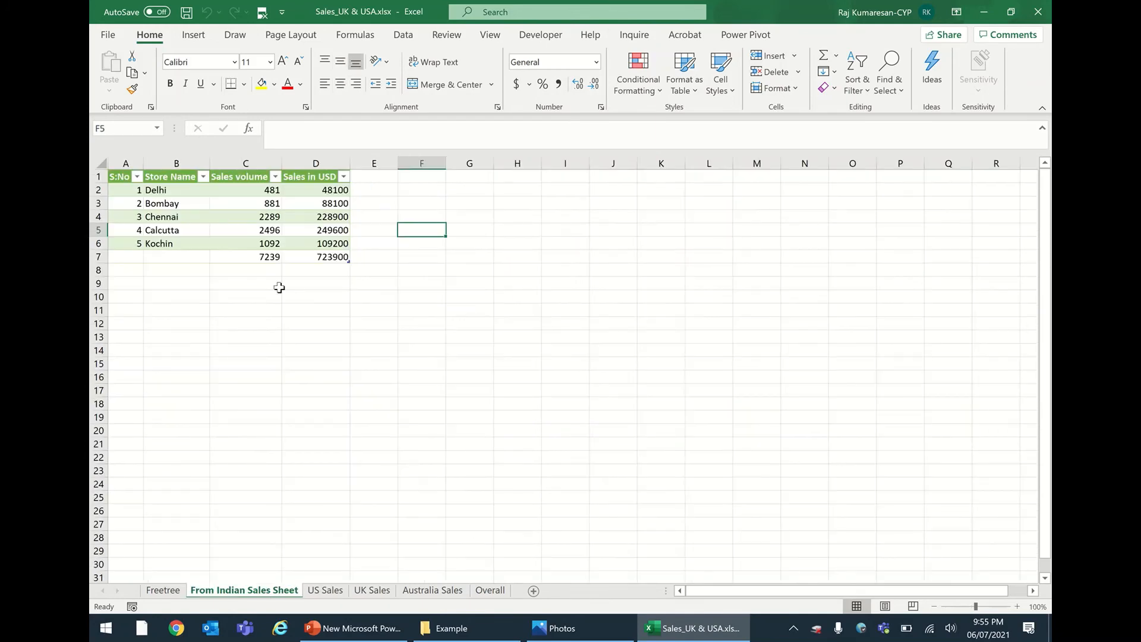
# Refresh all data connections so the imported table on From Indian Sales Sheet picks up the source changes
pyautogui.click(194, 215)
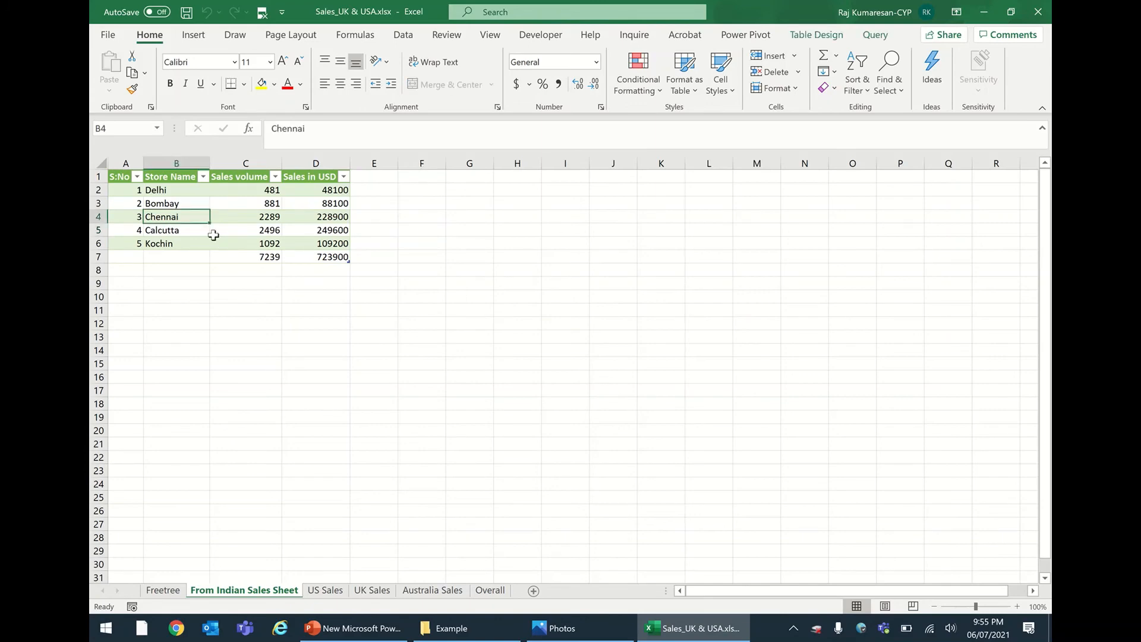
pyautogui.rightClick(184, 220)
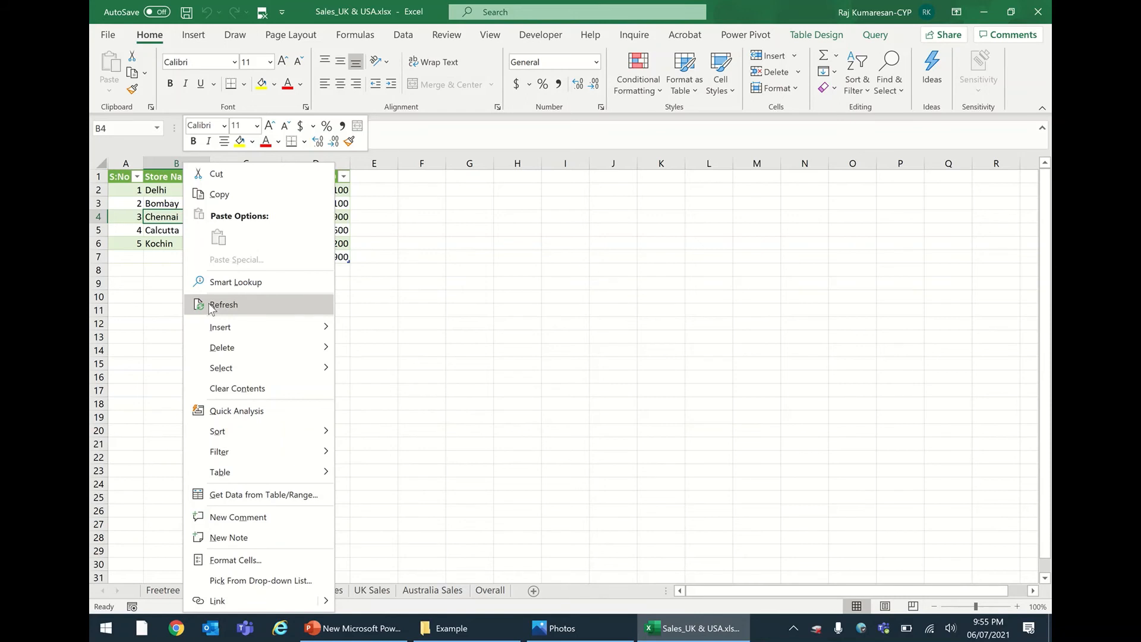
pyautogui.press('Escape')
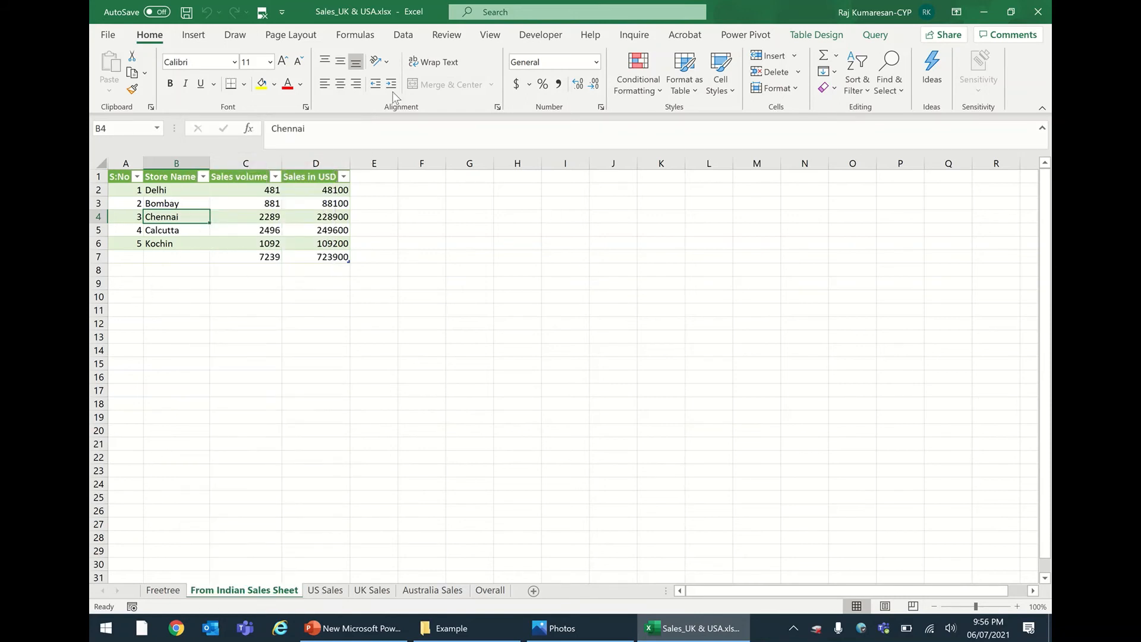
pyautogui.click(404, 36)
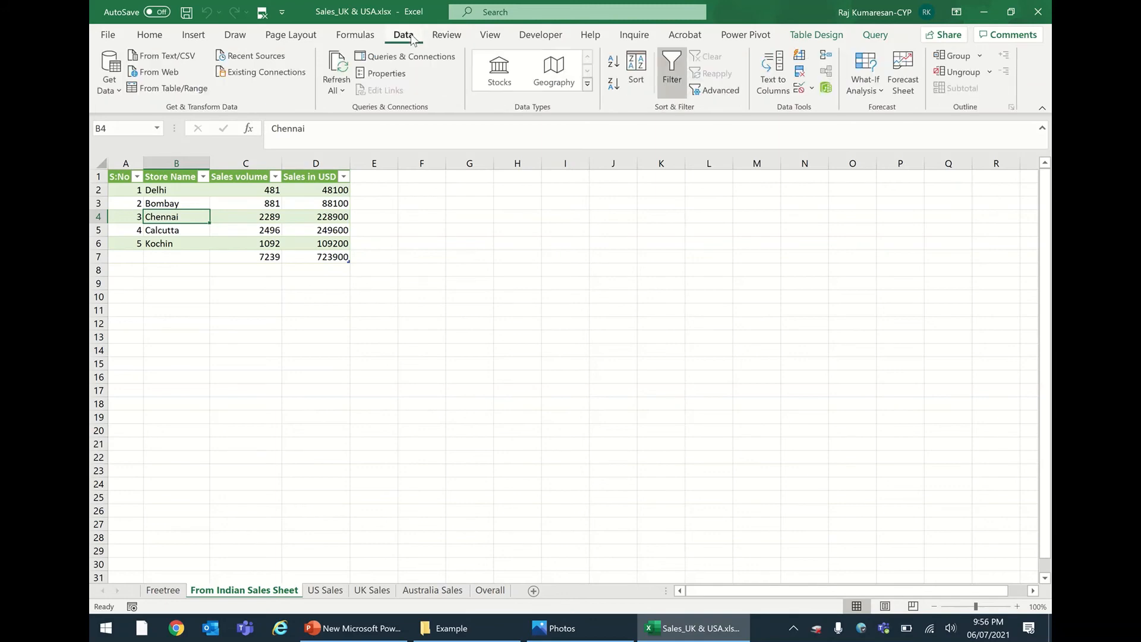
pyautogui.click(345, 91)
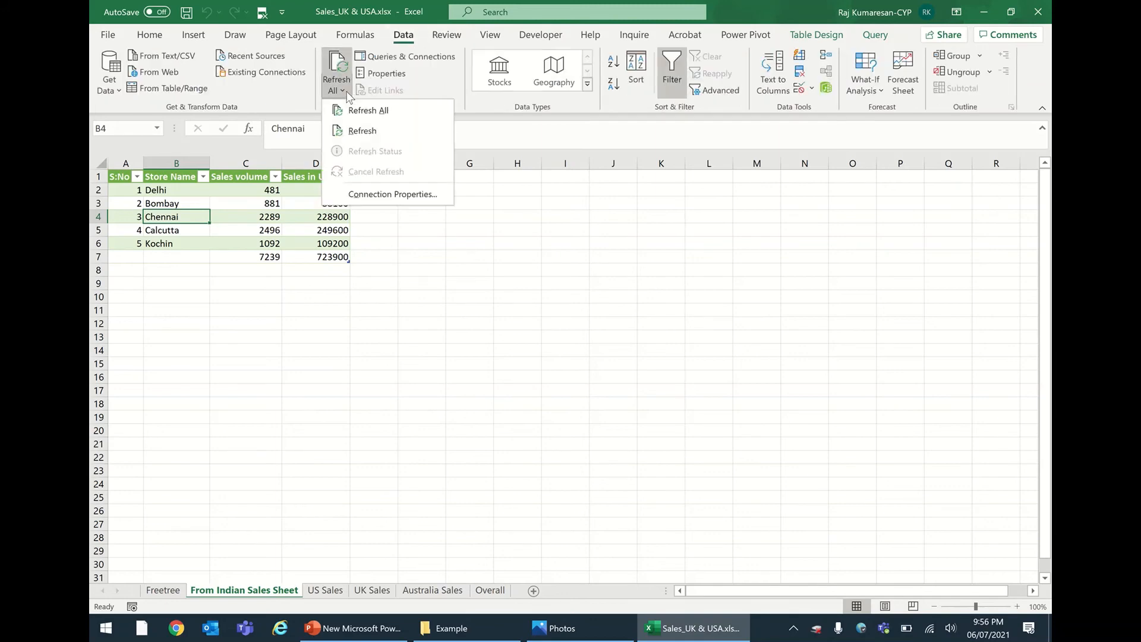
pyautogui.click(370, 111)
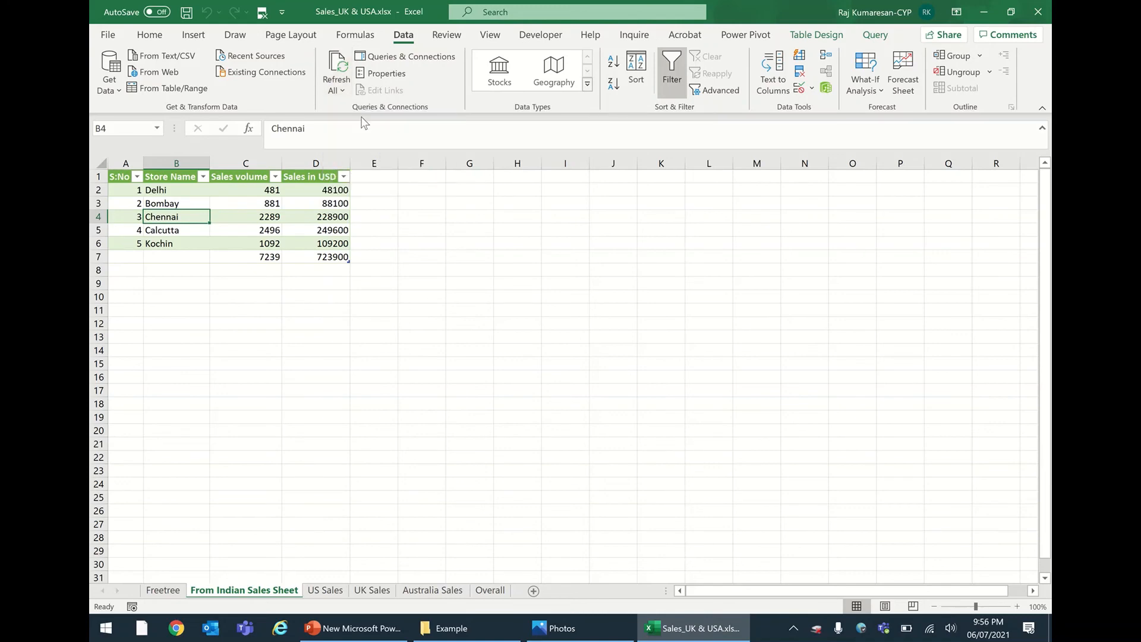
pyautogui.click(340, 91)
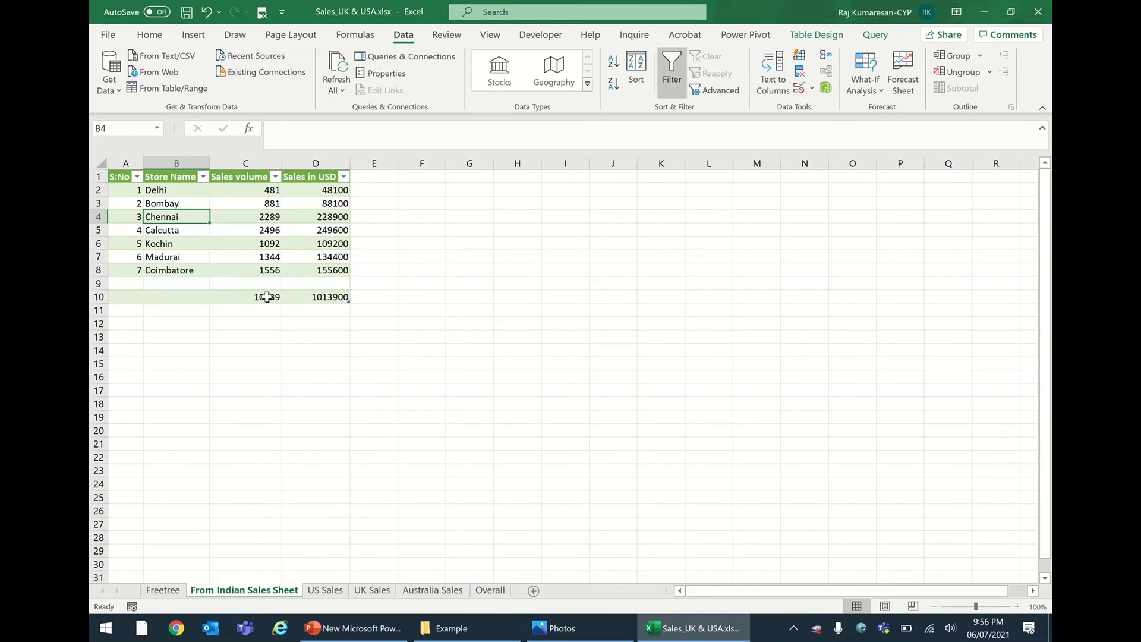
# Check the Indian Sales values and C8 link formula on US Sales against the refreshed total on From Indian Sales Sheet
pyautogui.click(325, 590)
pyautogui.click(315, 316)
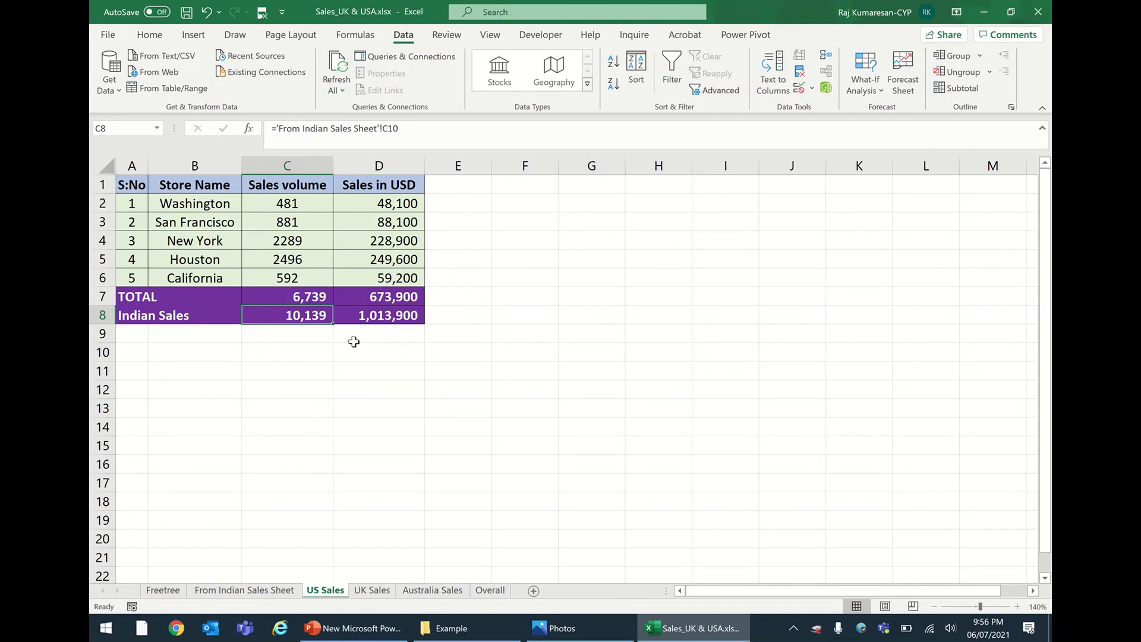
pyautogui.click(248, 591)
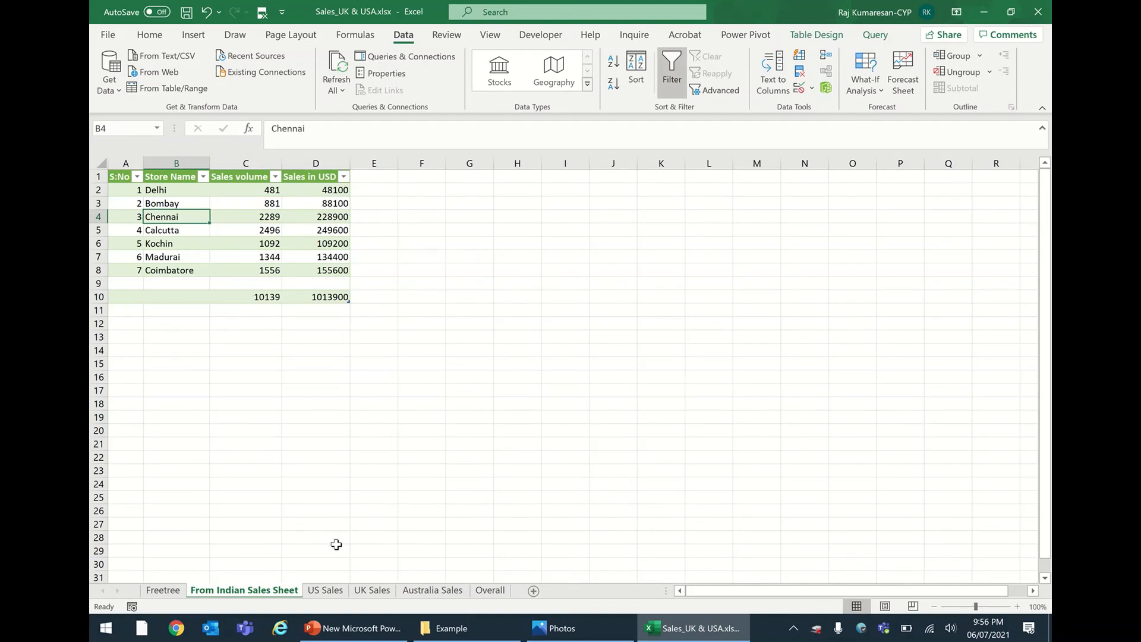
pyautogui.click(325, 590)
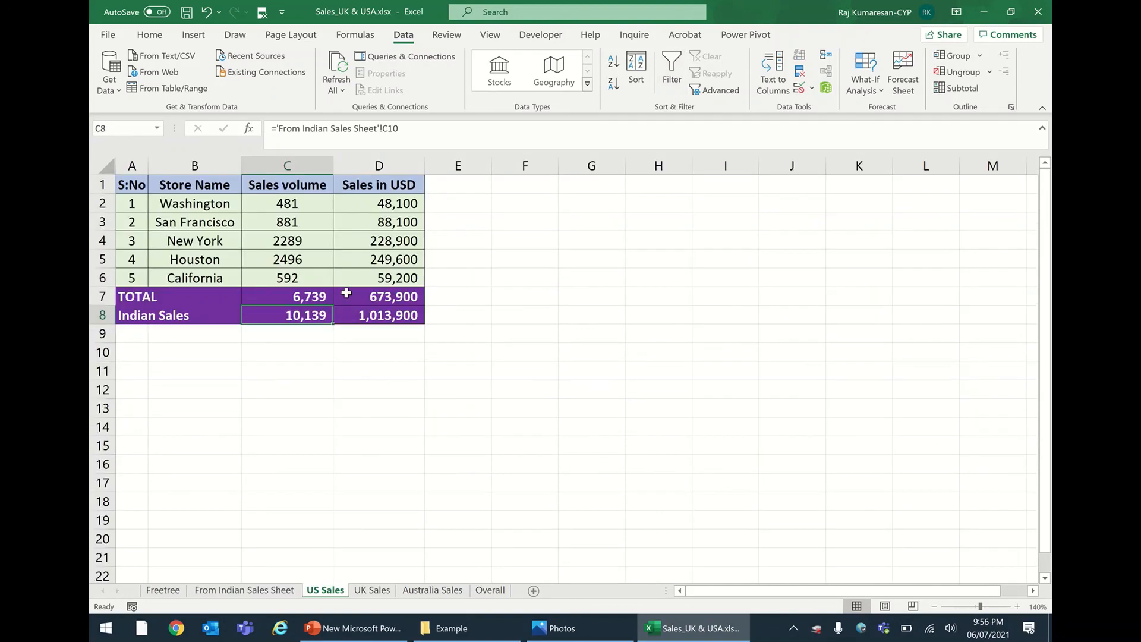
pyautogui.click(313, 338)
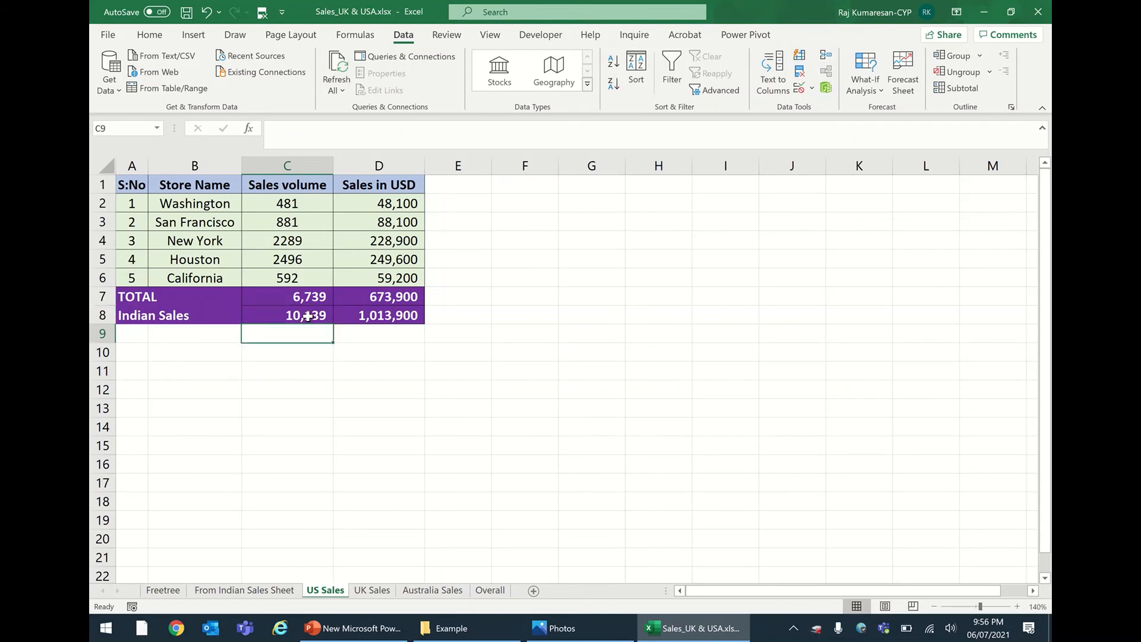
# Extend the Indian Sales volume formula in C8 to ='From Indian Sales Sheet'!C10*40%
pyautogui.click(299, 319)
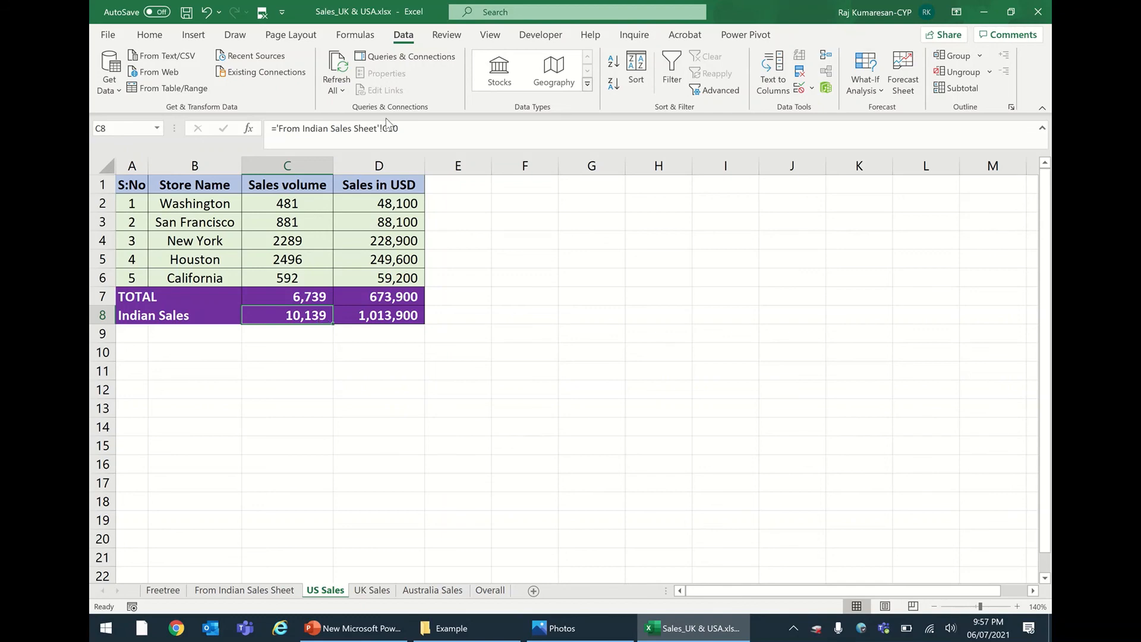
pyautogui.click(411, 128)
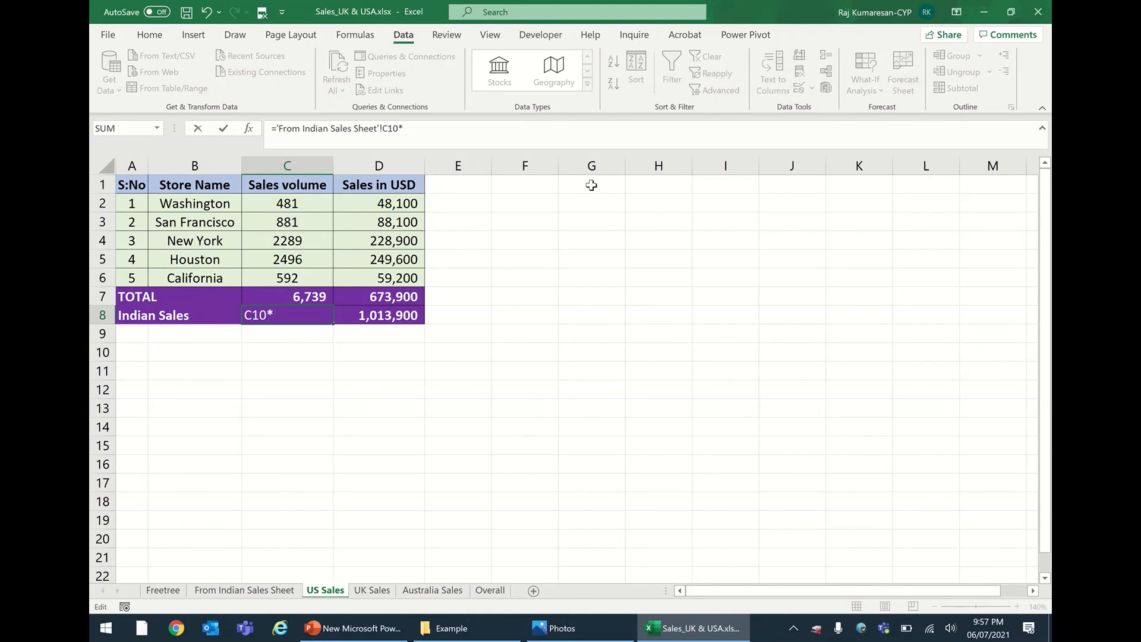
pyautogui.write('*40%')
pyautogui.press('Return')
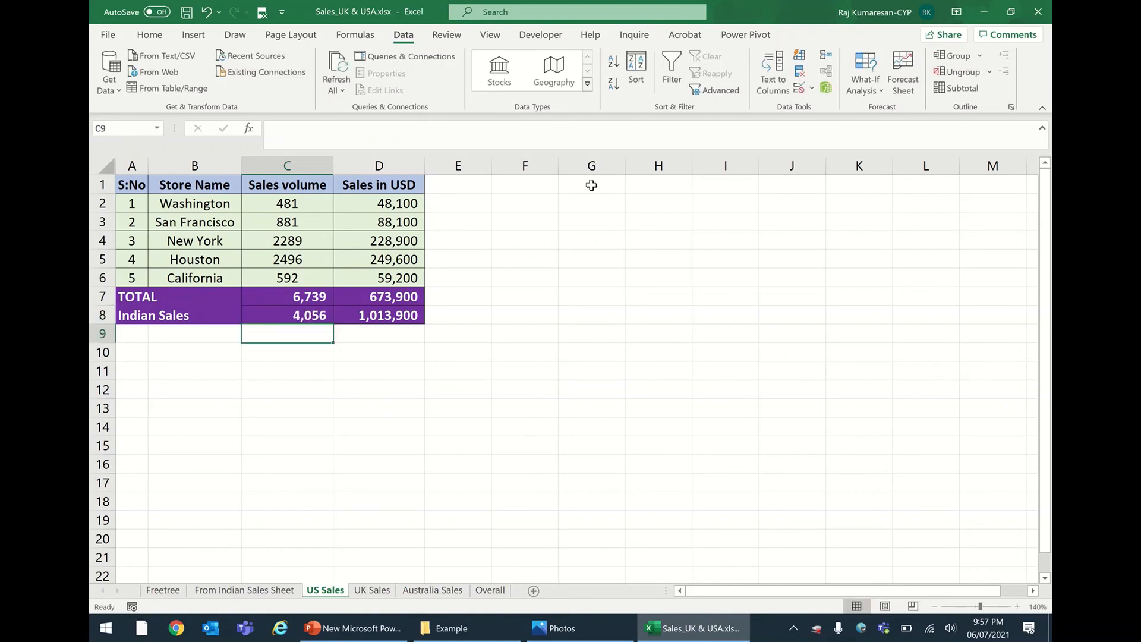
pyautogui.click(323, 318)
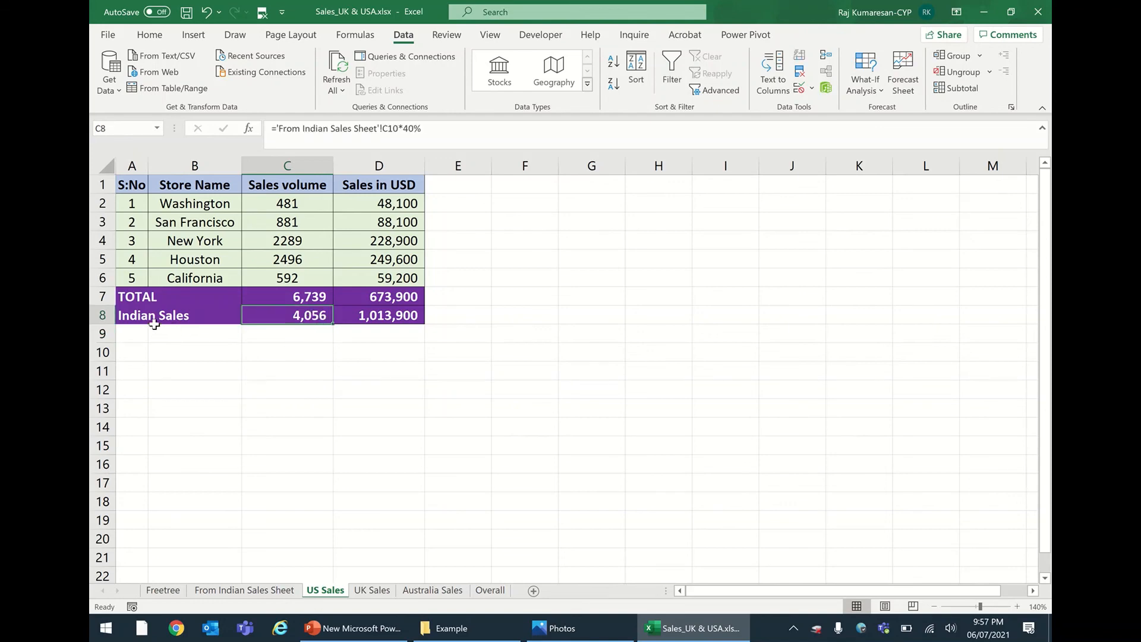
# Change the row label in A8 to "Indian Sales- Electronics"
pyautogui.click(128, 314)
pyautogui.press('F2')
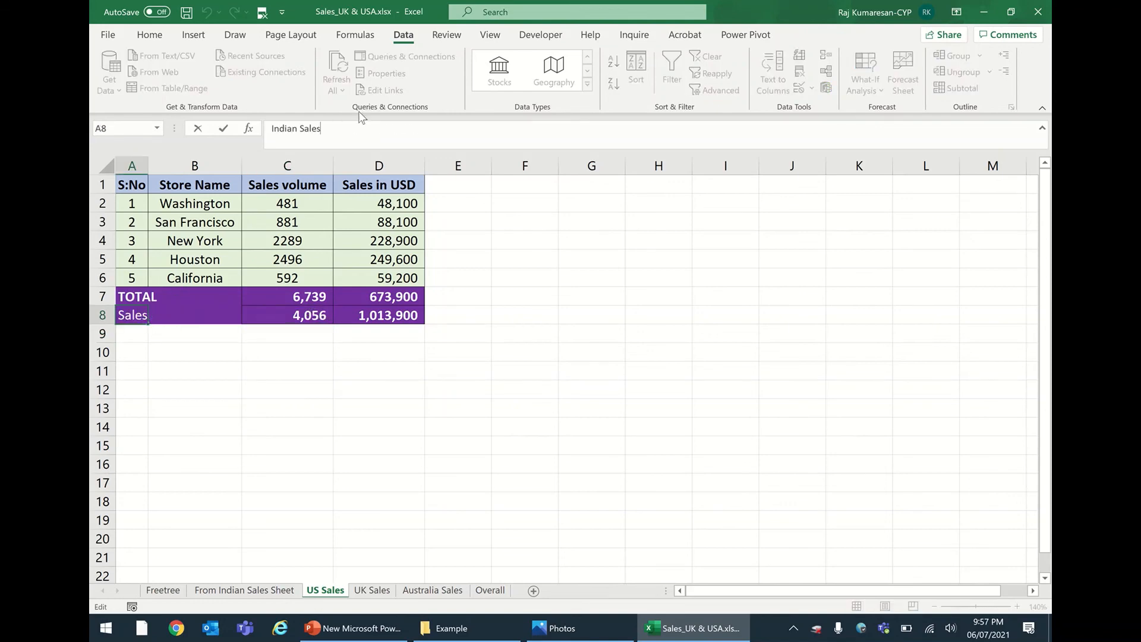
pyautogui.write('- Electronics')
pyautogui.press('Return')
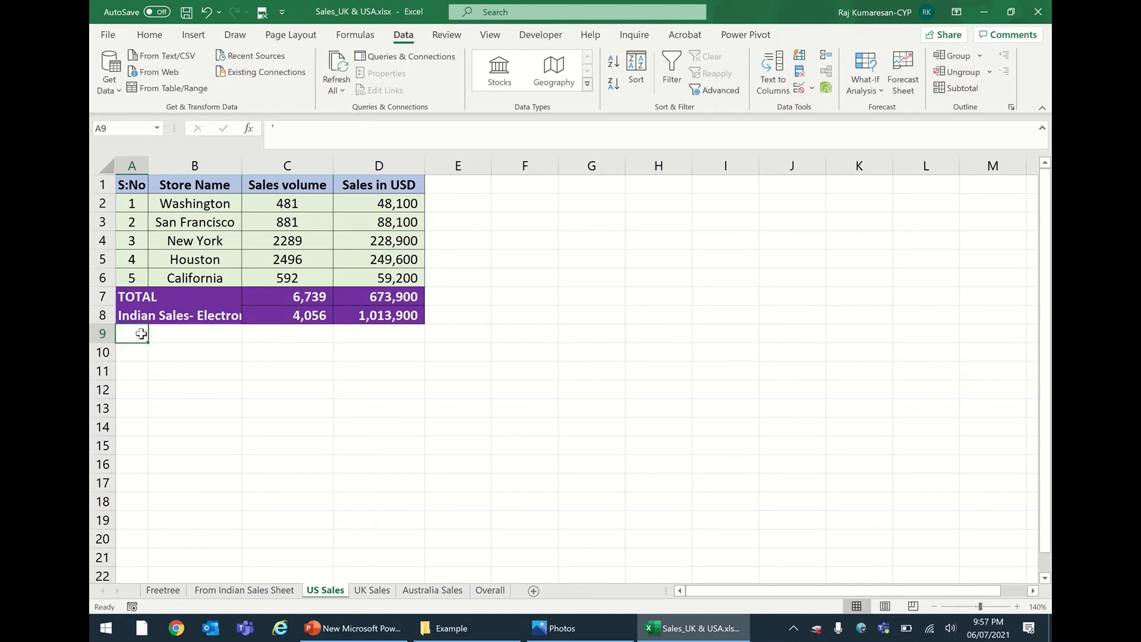
# Copy the A8 label into A9 and change it to "Indian Sales- Home Appliances"
pyautogui.press('Up')
pyautogui.hotkey('ctrl', 'c')
pyautogui.press('Down')
pyautogui.hotkey('ctrl', 'v')
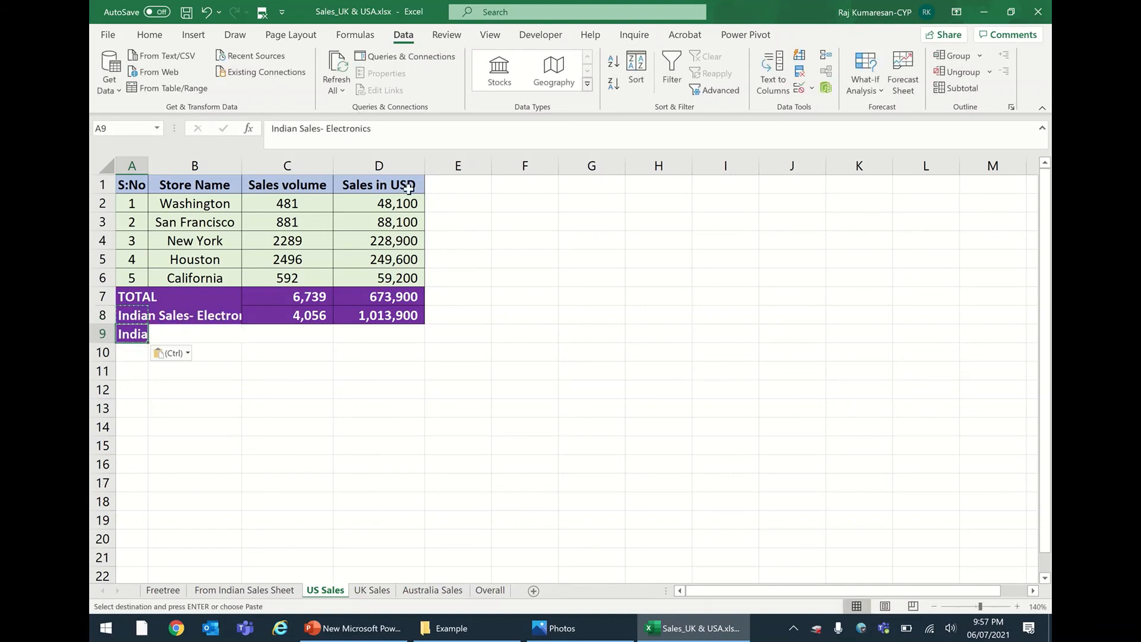
pyautogui.moveTo(327, 128); pyautogui.dragTo(451, 133)
pyautogui.press('BackSpace')
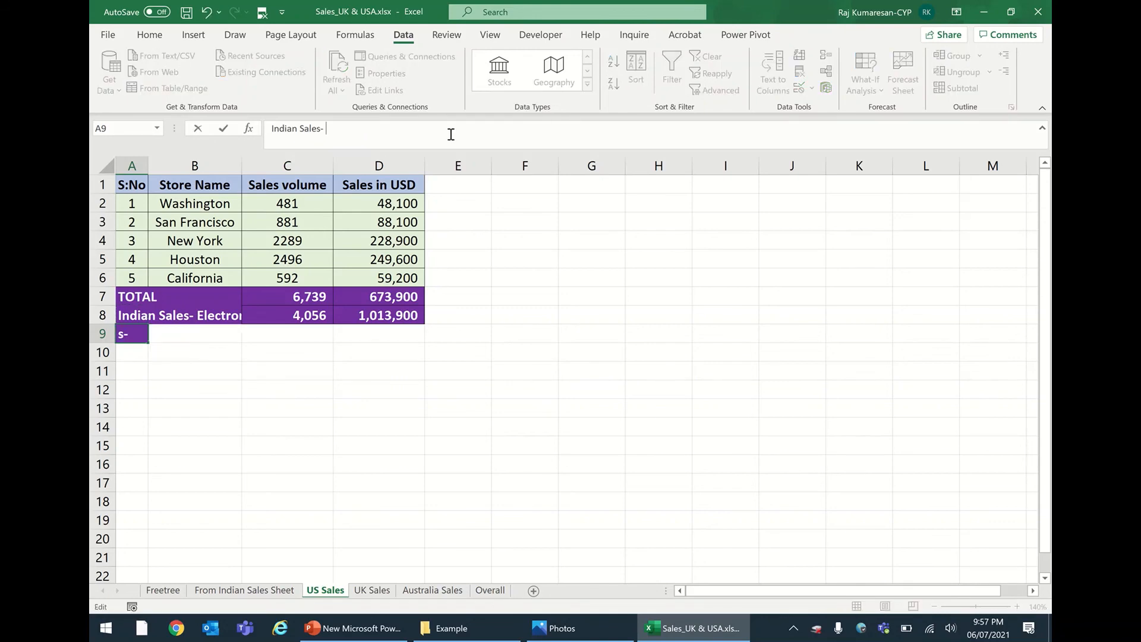
pyautogui.write('Home Appliances')
pyautogui.press('Return')
# Copy the formatting of A8:B8 onto A9:B9 and widen column B to fit the full Indian sales labels
pyautogui.press('Up')
pyautogui.press('Up')
pyautogui.keyDown('shift'); pyautogui.click(200, 319); pyautogui.keyUp('shift')
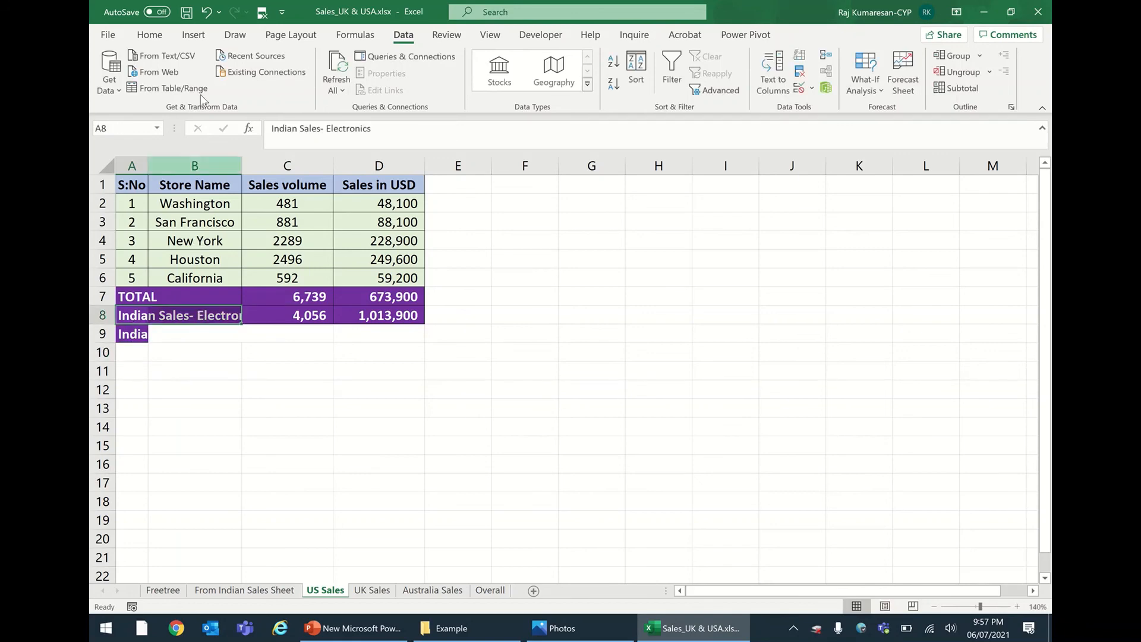
pyautogui.click(149, 35)
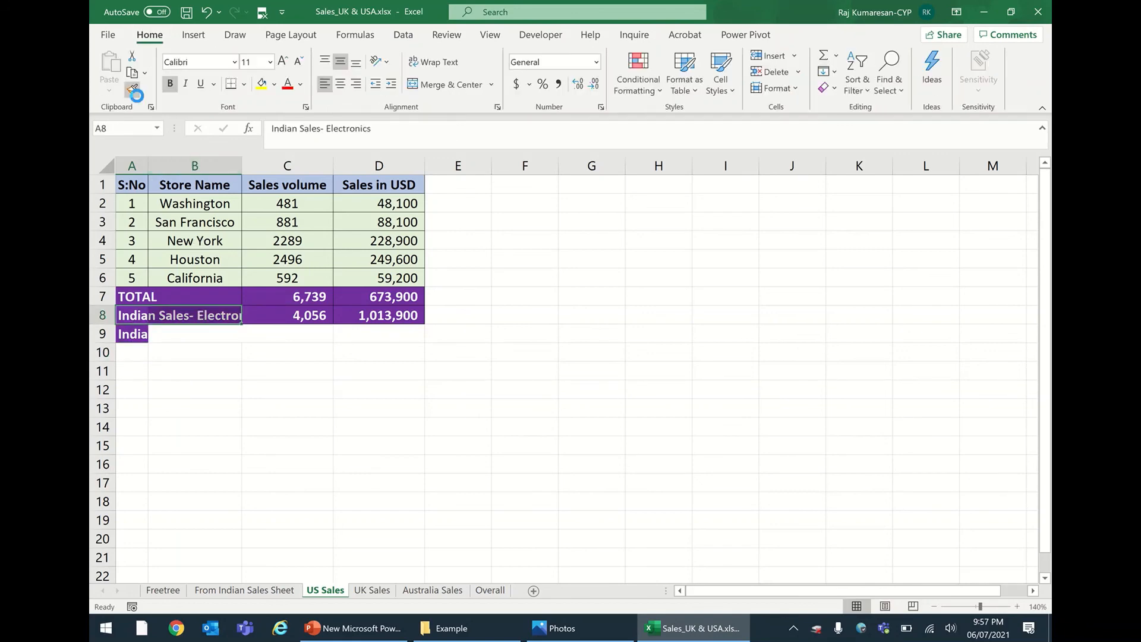
pyautogui.click(132, 88)
pyautogui.click(134, 334)
pyautogui.click(205, 369)
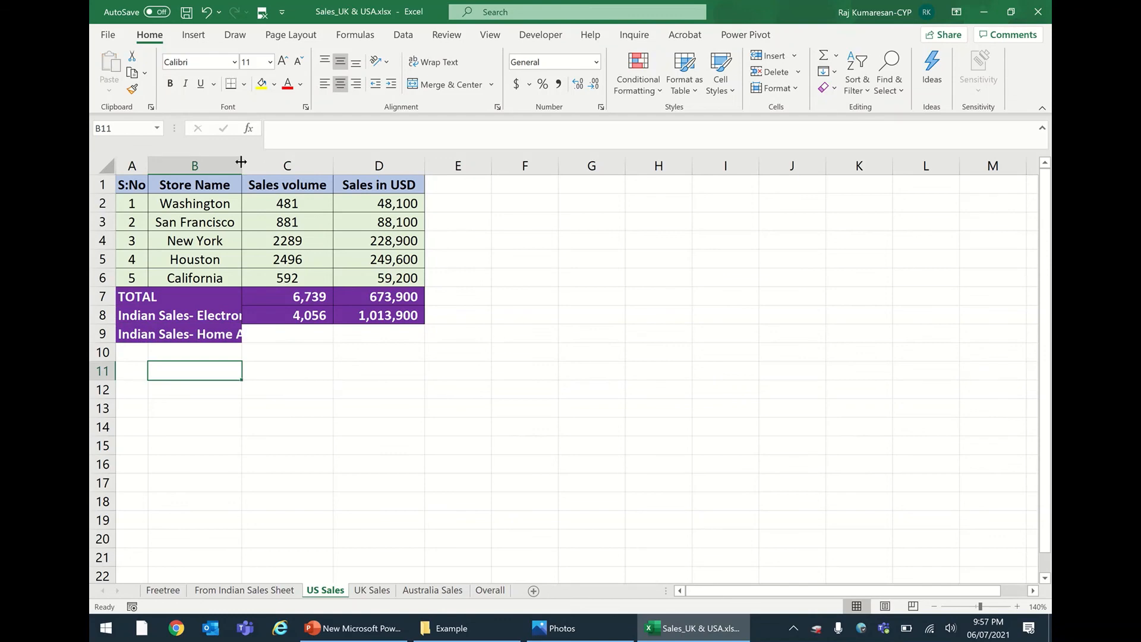
pyautogui.moveTo(244, 163); pyautogui.dragTo(302, 164)
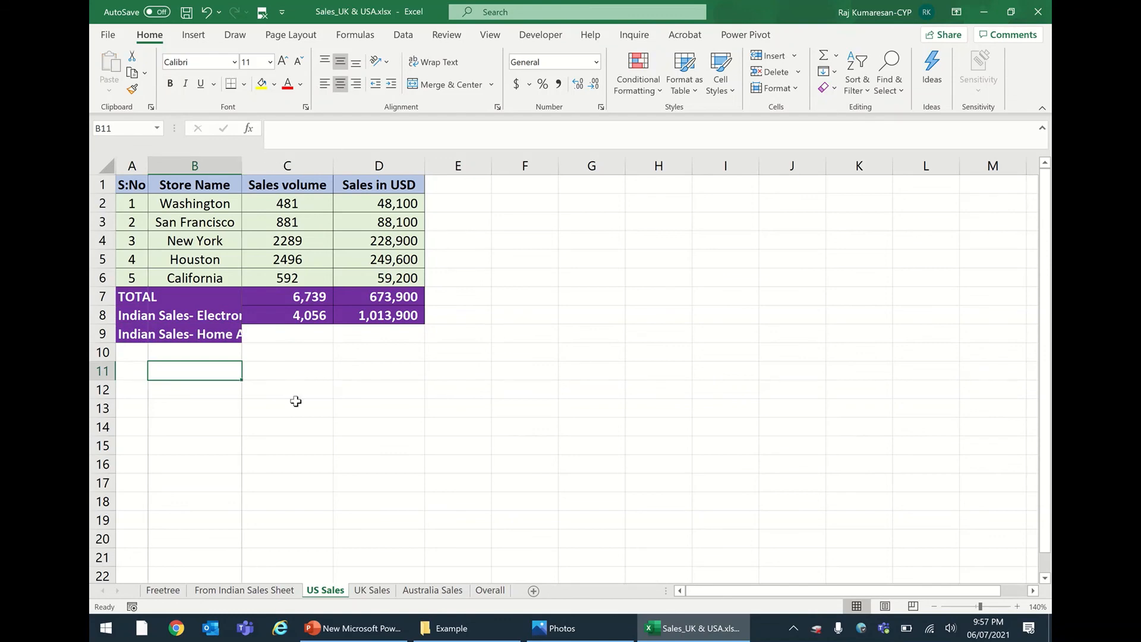
pyautogui.click(315, 366)
# Copy the C8 formula into C9 and change its share, giving ='From Indian Sales Sheet'!C10*60%
pyautogui.click(361, 318)
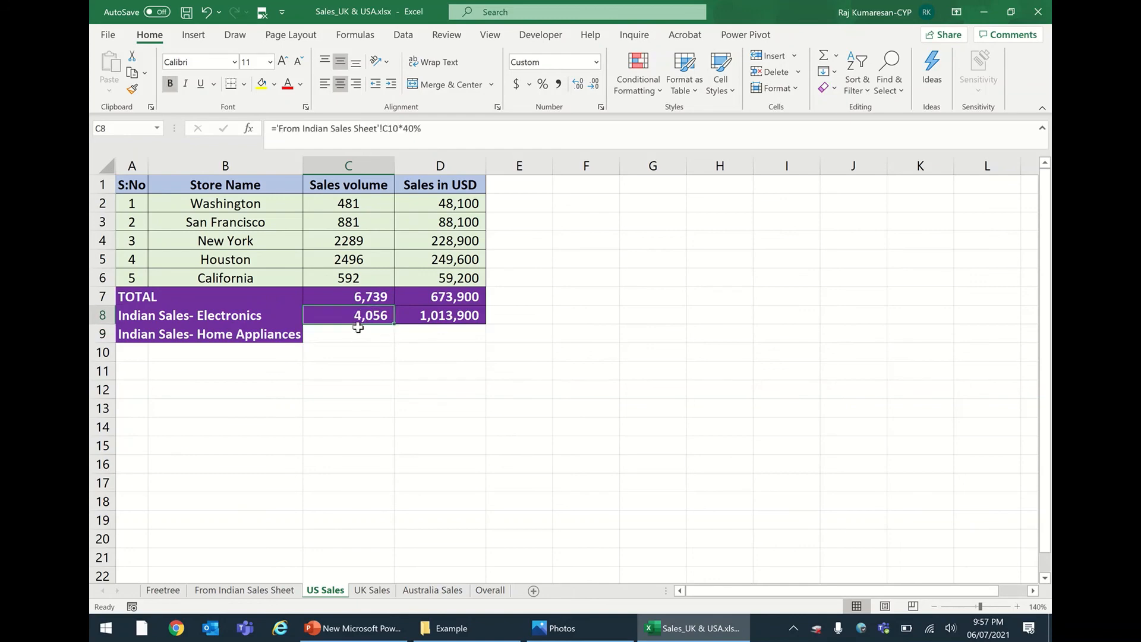
pyautogui.moveTo(432, 129); pyautogui.dragTo(271, 128)
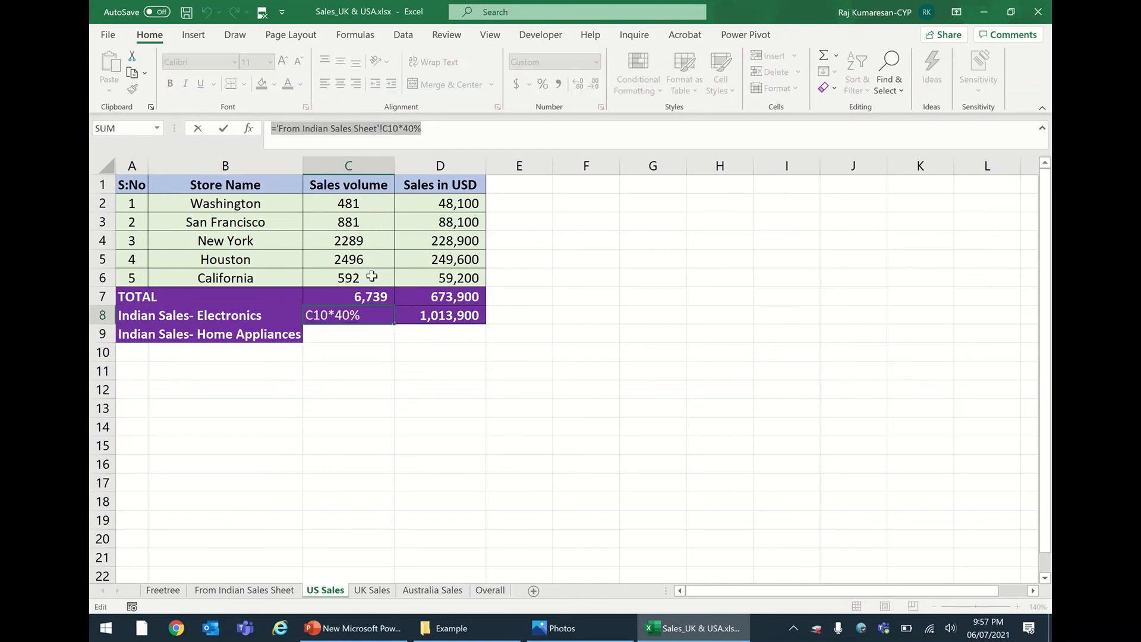
pyautogui.press('Return')
pyautogui.write('=')
pyautogui.hotkey('ctrl', 'v')
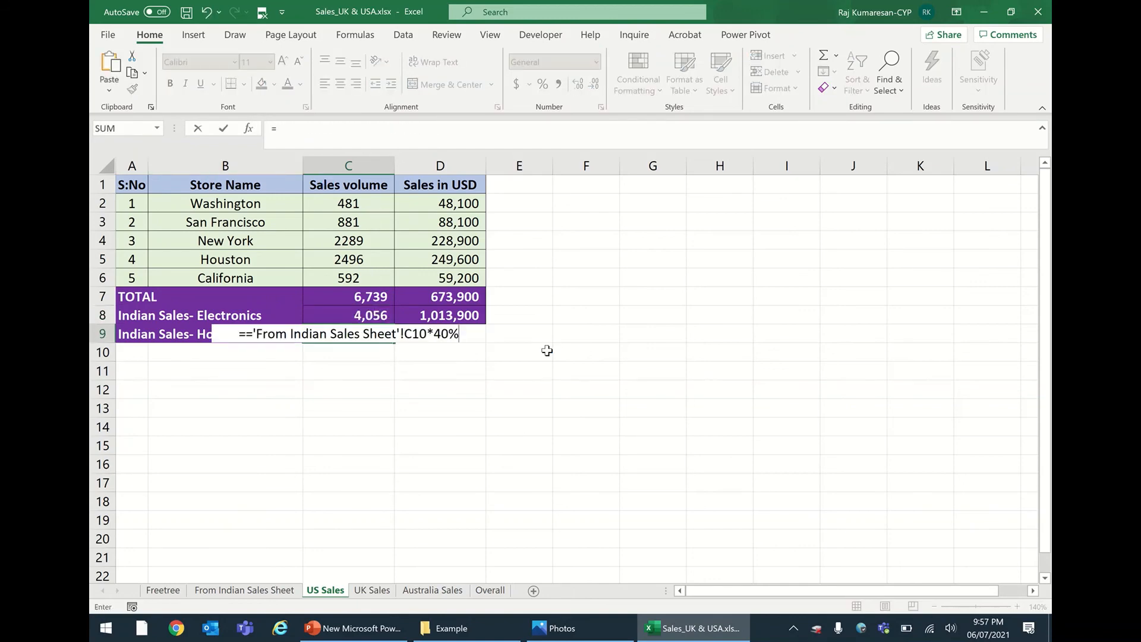
pyautogui.click(414, 128)
pyautogui.press('BackSpace')
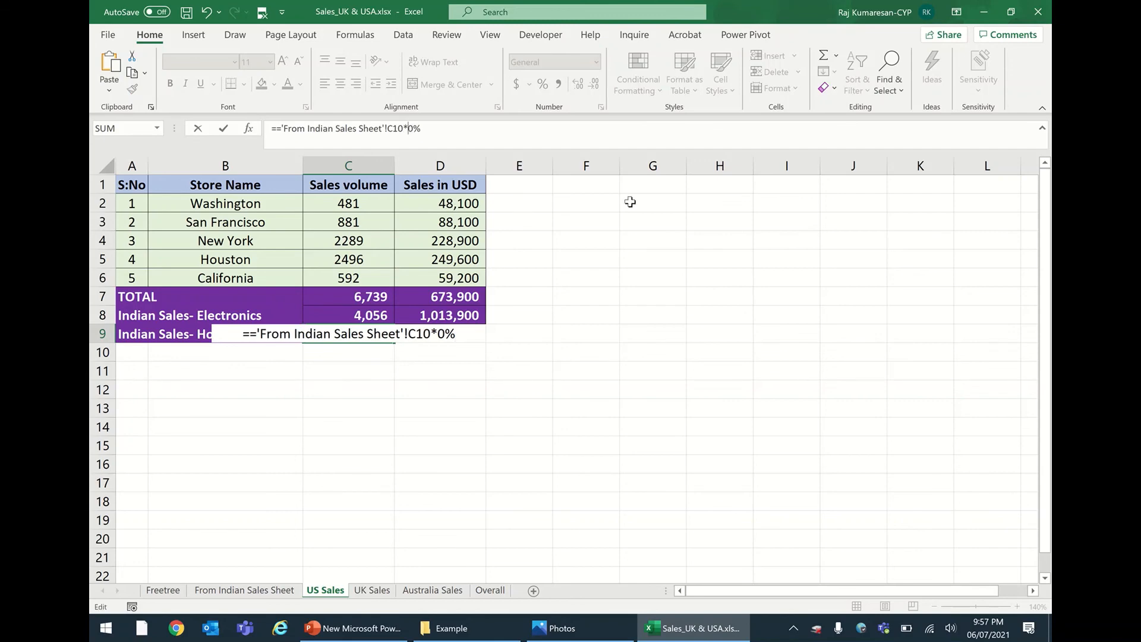
pyautogui.write('6')
pyautogui.press('Return')
pyautogui.click(550, 369)
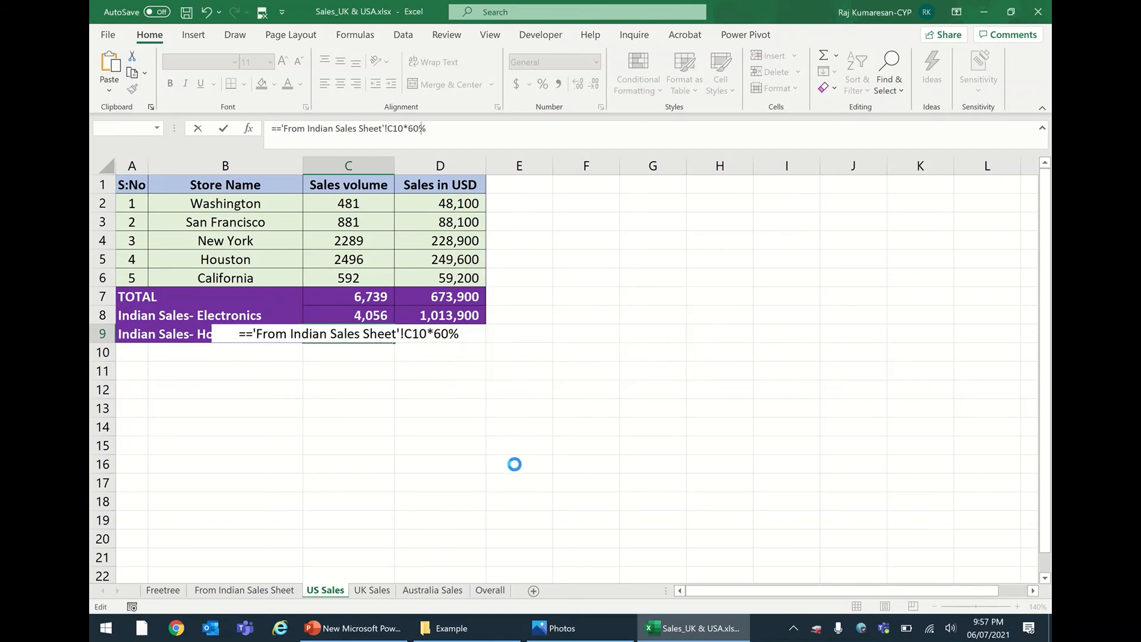
pyautogui.click(517, 463)
# Copy the formatting of C8:D8 onto C9:D9 and check the combined sales volume of C8:C9
pyautogui.moveTo(348, 315); pyautogui.dragTo(454, 315)
pyautogui.click(132, 89)
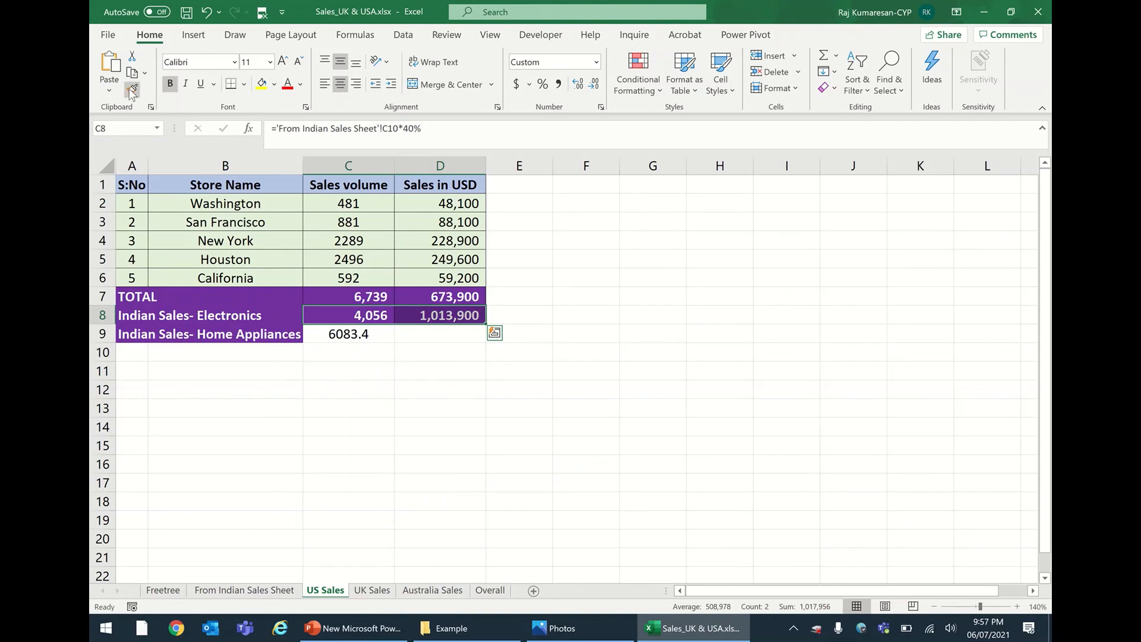
pyautogui.click(356, 334)
pyautogui.click(421, 408)
pyautogui.click(432, 320)
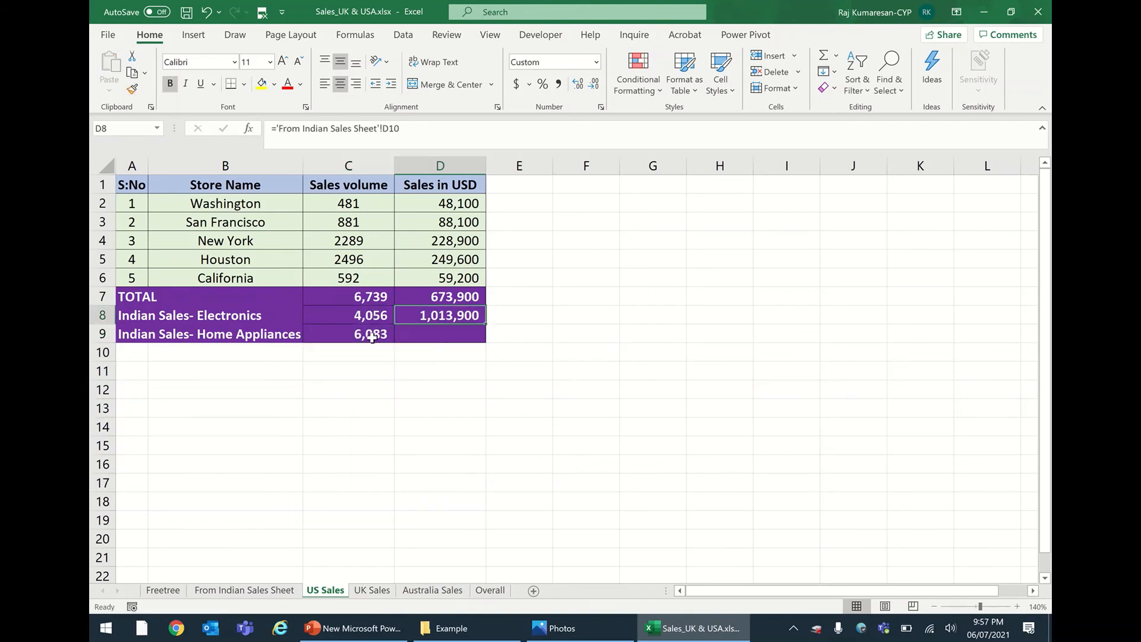
pyautogui.moveTo(368, 315); pyautogui.dragTo(374, 336)
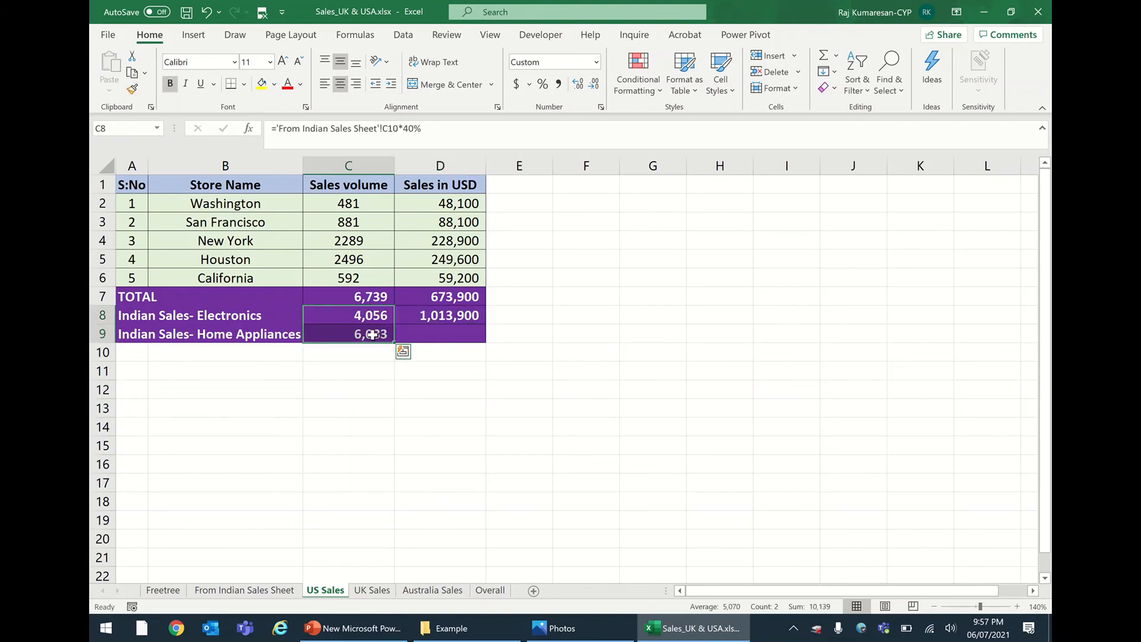
pyautogui.click(336, 399)
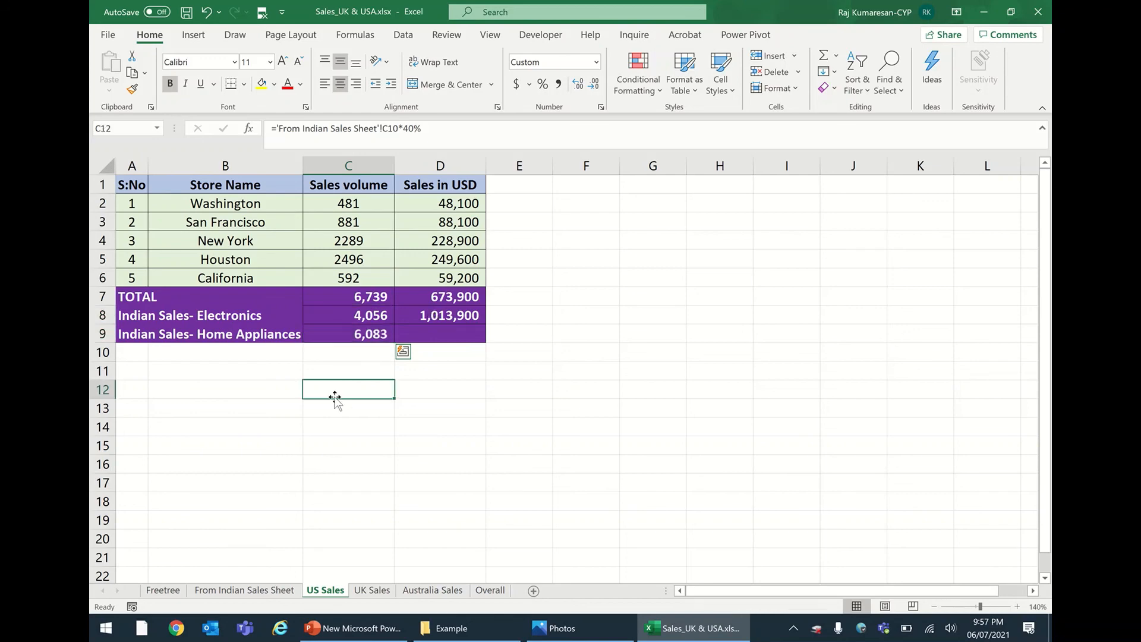
pyautogui.hotkey('ctrl', 'z')
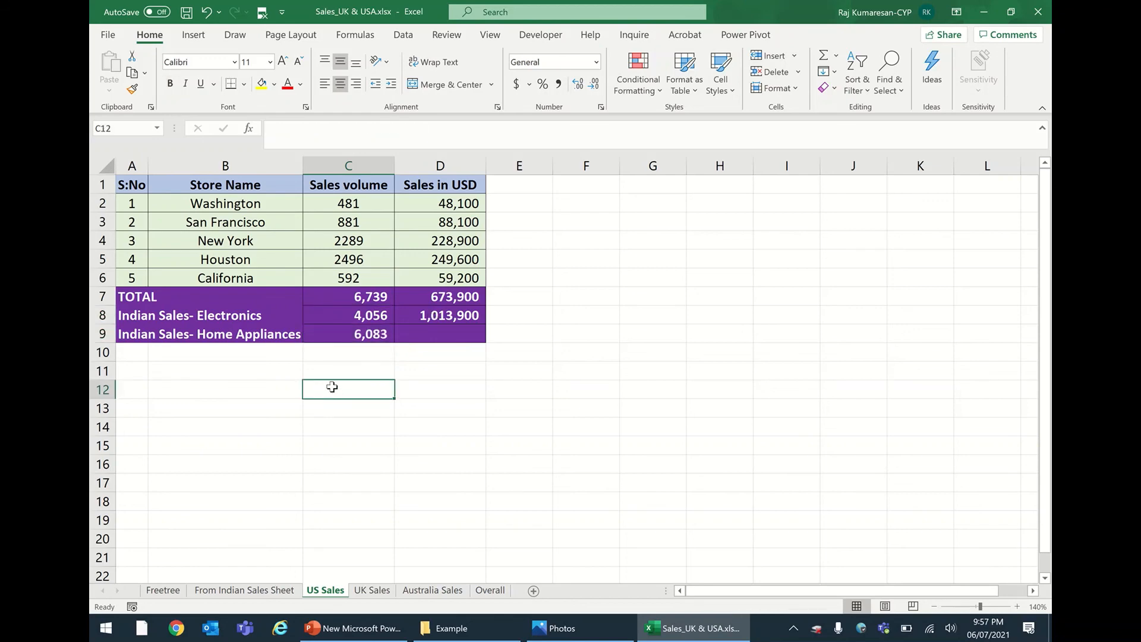